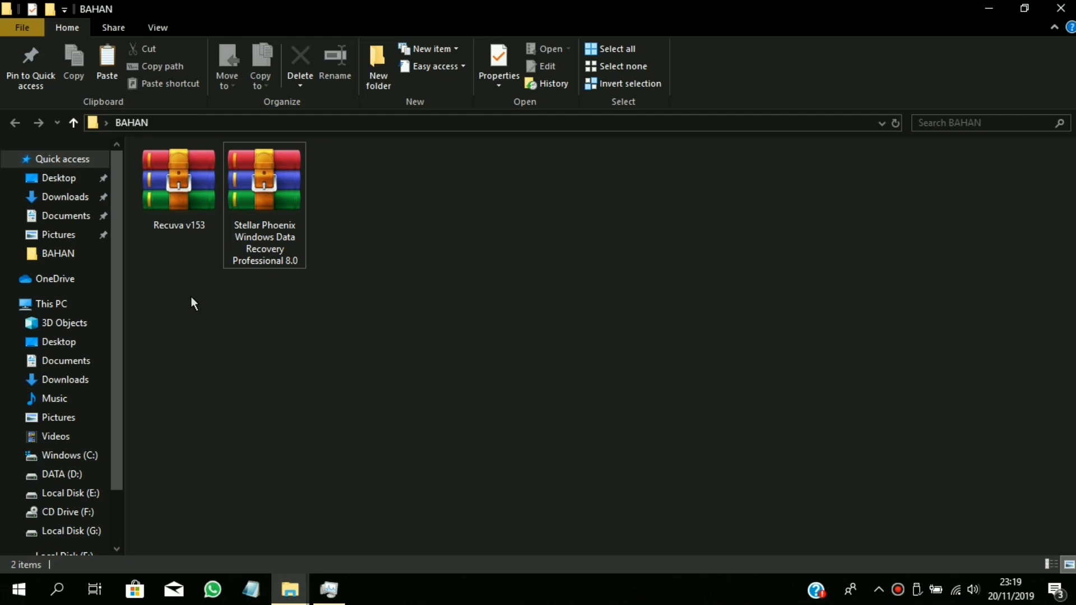
pyautogui.moveTo(158, 278); pyautogui.dragTo(291, 144)
pyautogui.click(495, 297)
pyautogui.hotkey('ctrl', 'a')
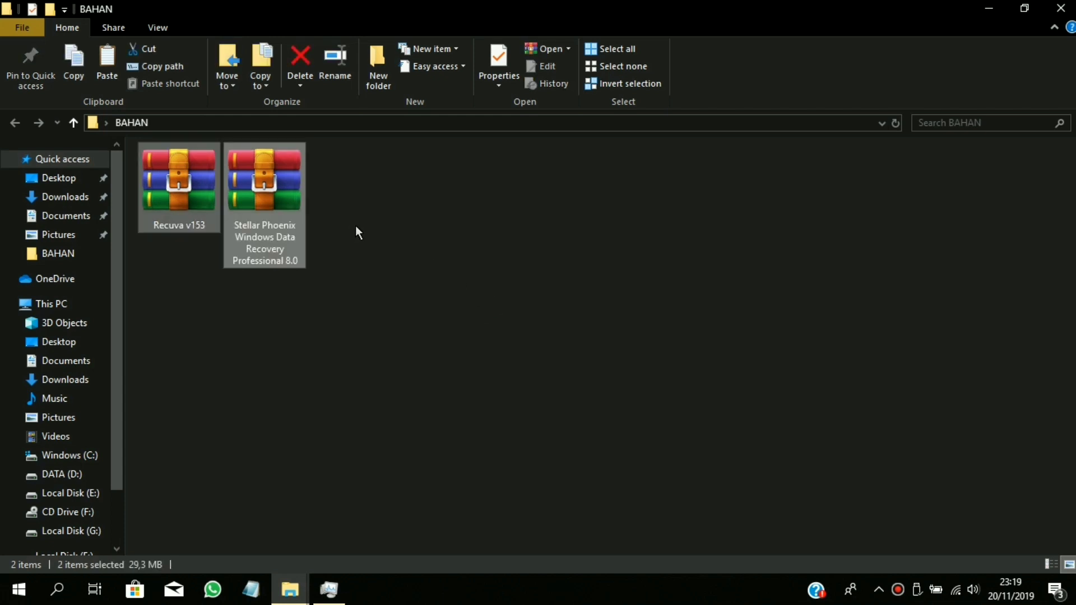
pyautogui.click(357, 227)
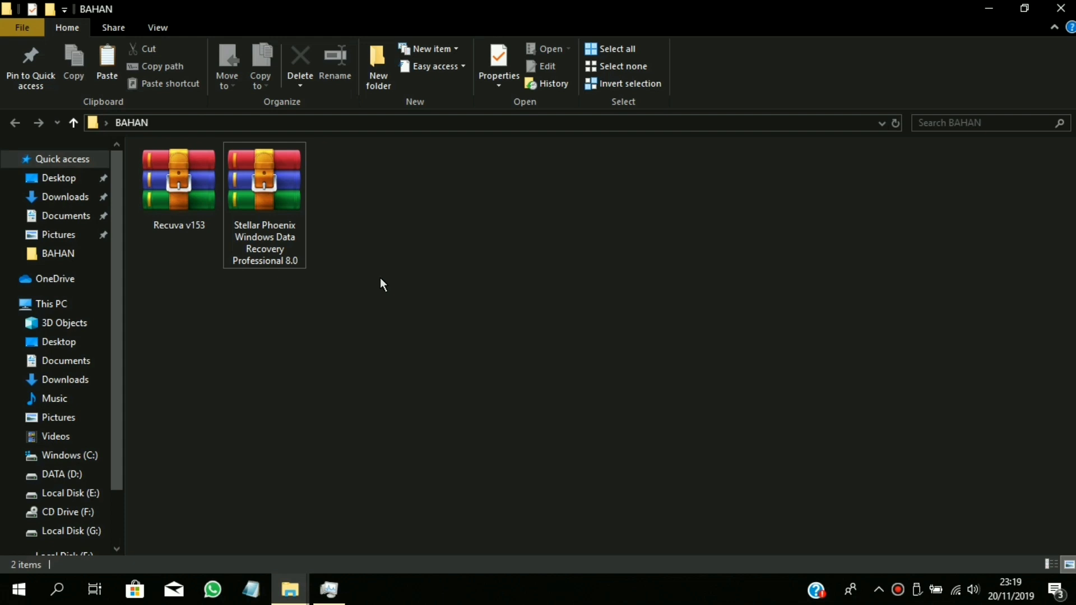
pyautogui.click(178, 401)
# Step: Bring up the Avast antivirus options that include the shields control
pyautogui.click(879, 589)
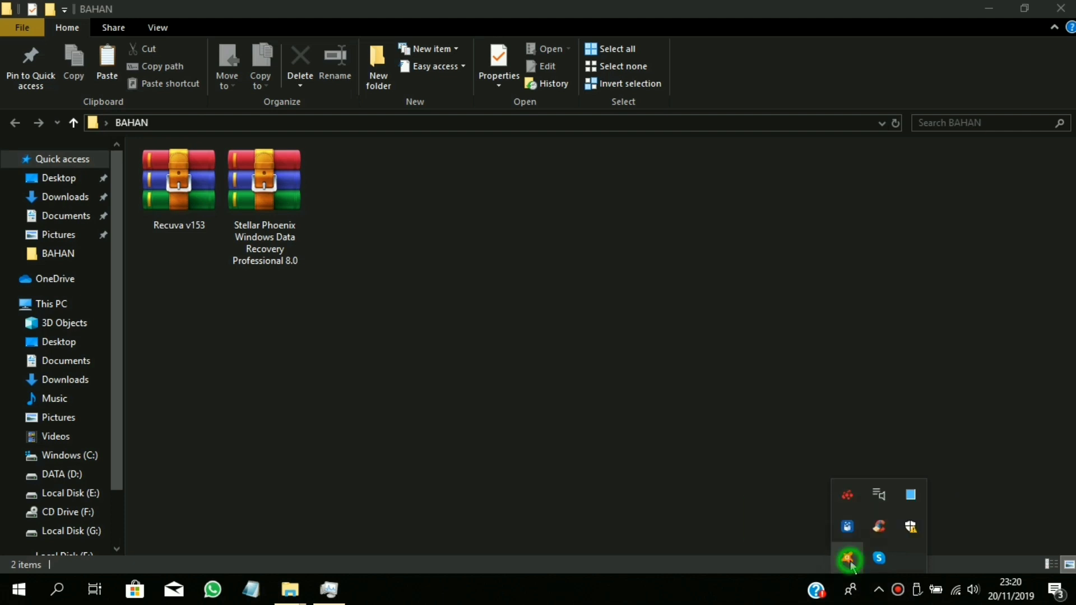
pyautogui.rightClick(816, 540)
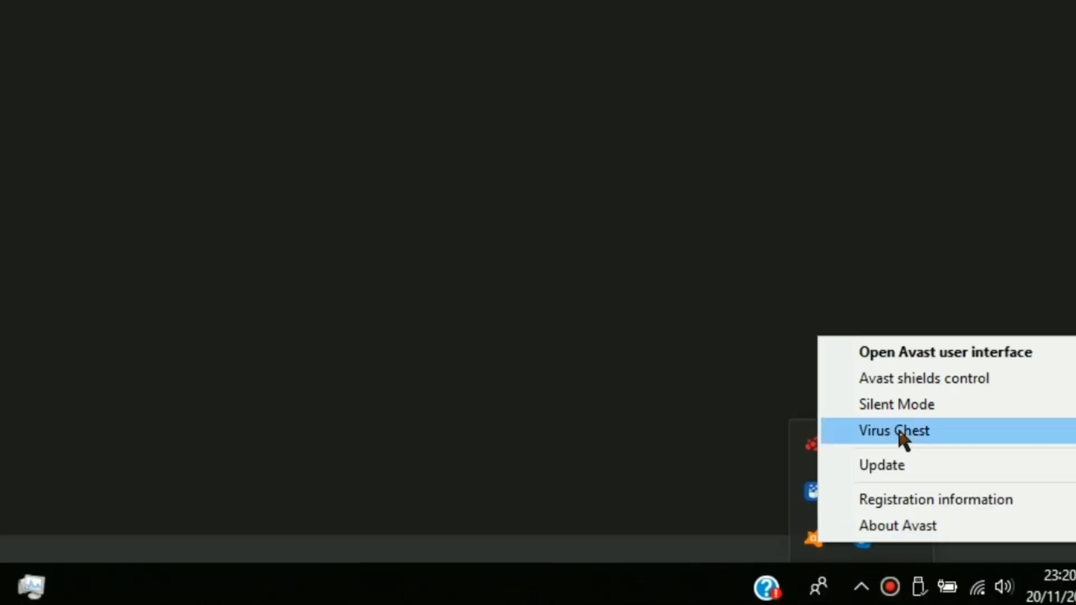
pyautogui.moveTo(823, 386)
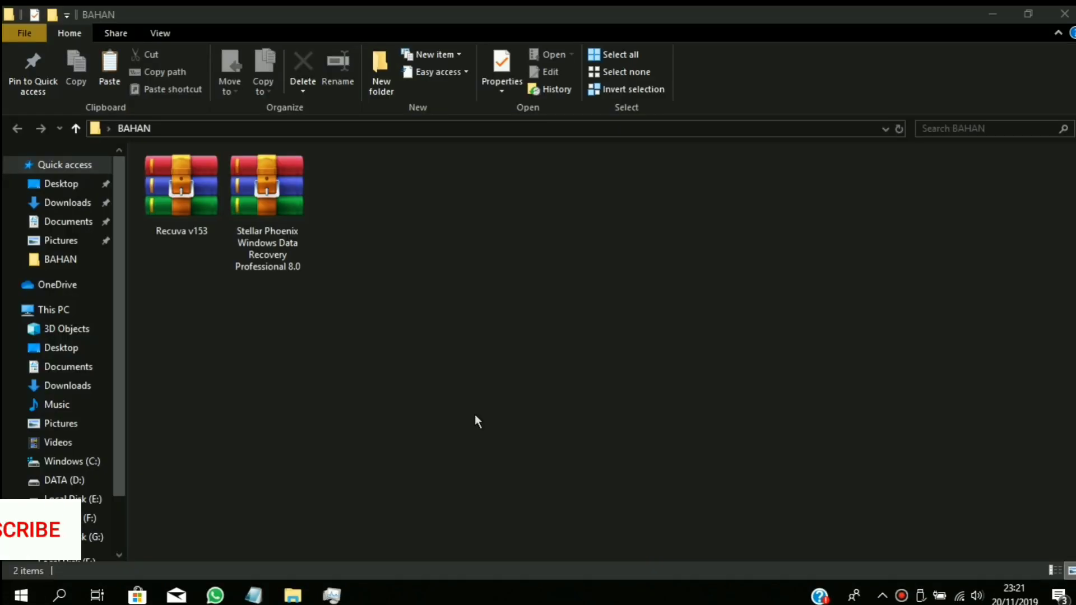
pyautogui.moveTo(202, 297); pyautogui.dragTo(288, 248)
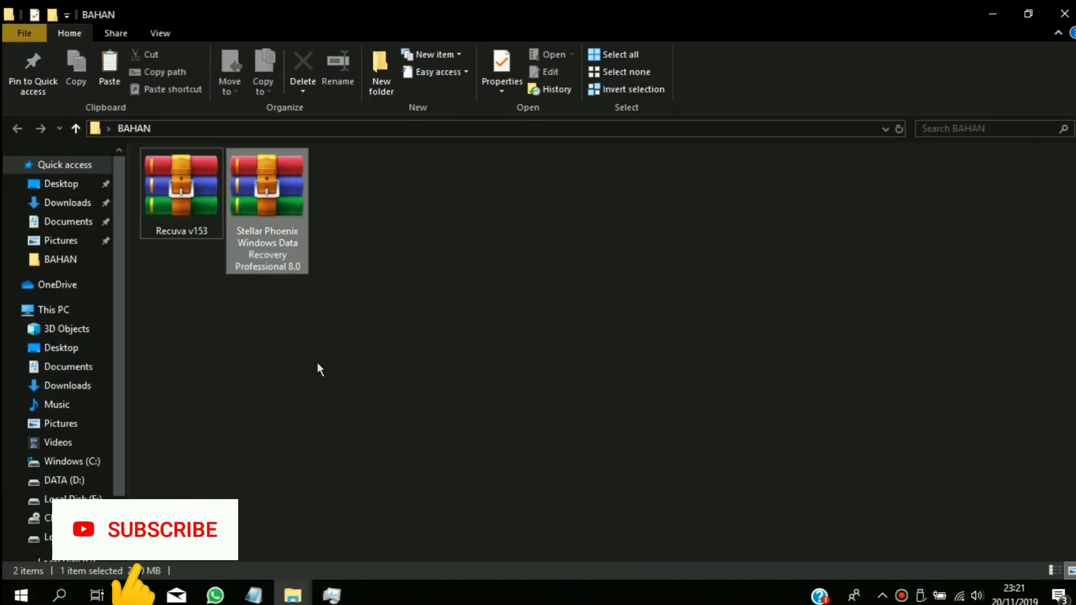
pyautogui.moveTo(161, 260); pyautogui.dragTo(258, 224)
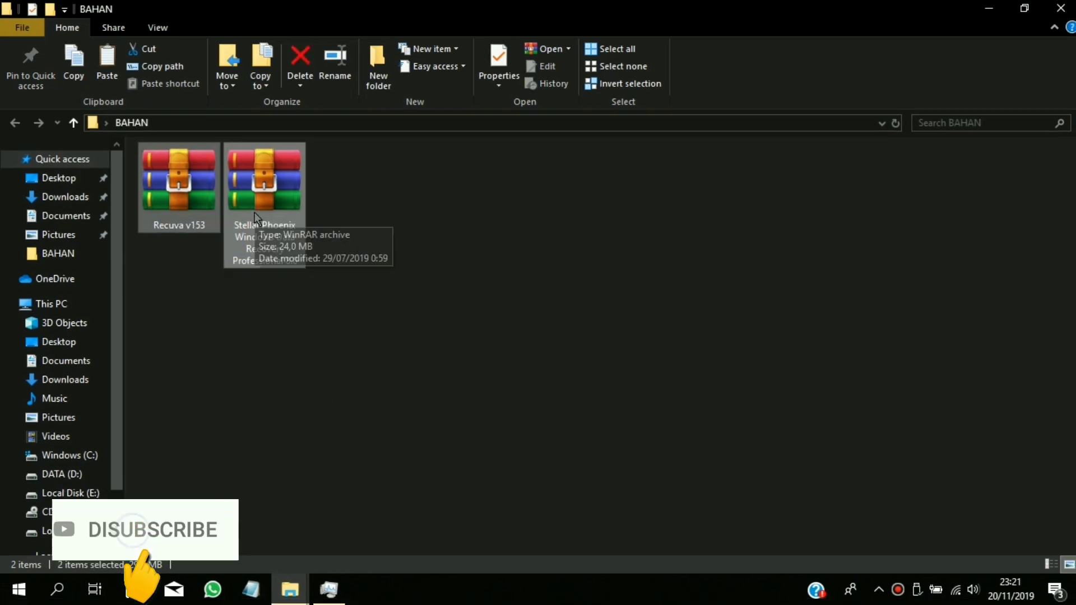
pyautogui.click(326, 339)
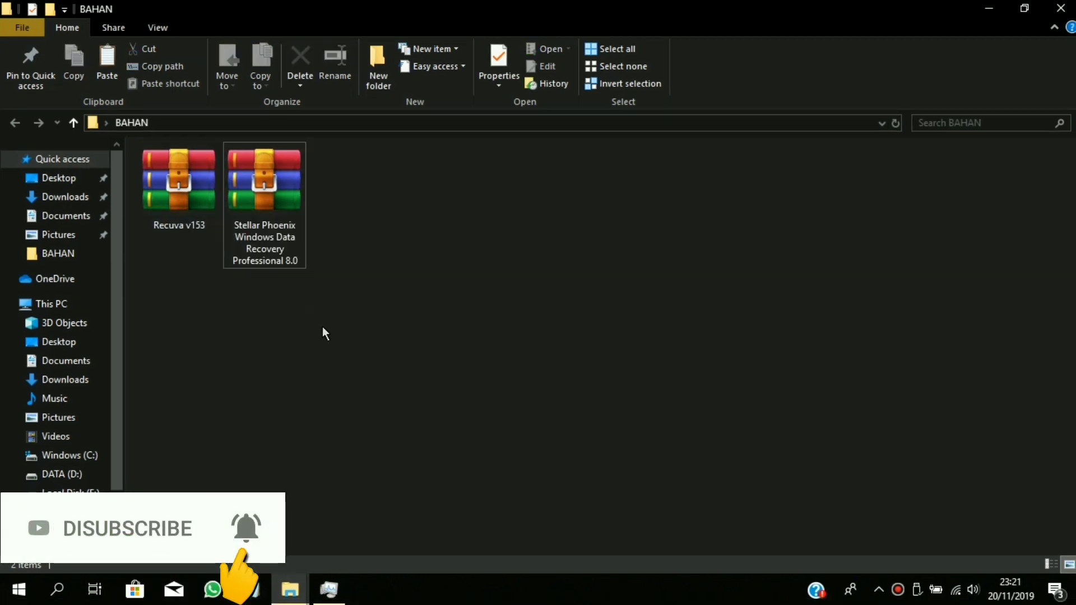
pyautogui.click(276, 227)
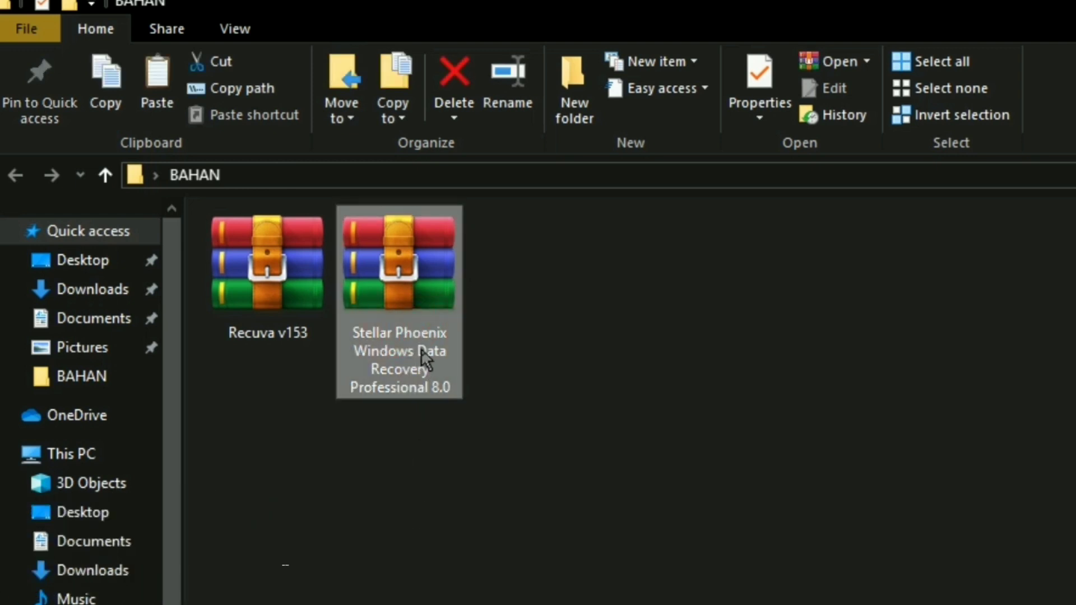
pyautogui.click(557, 447)
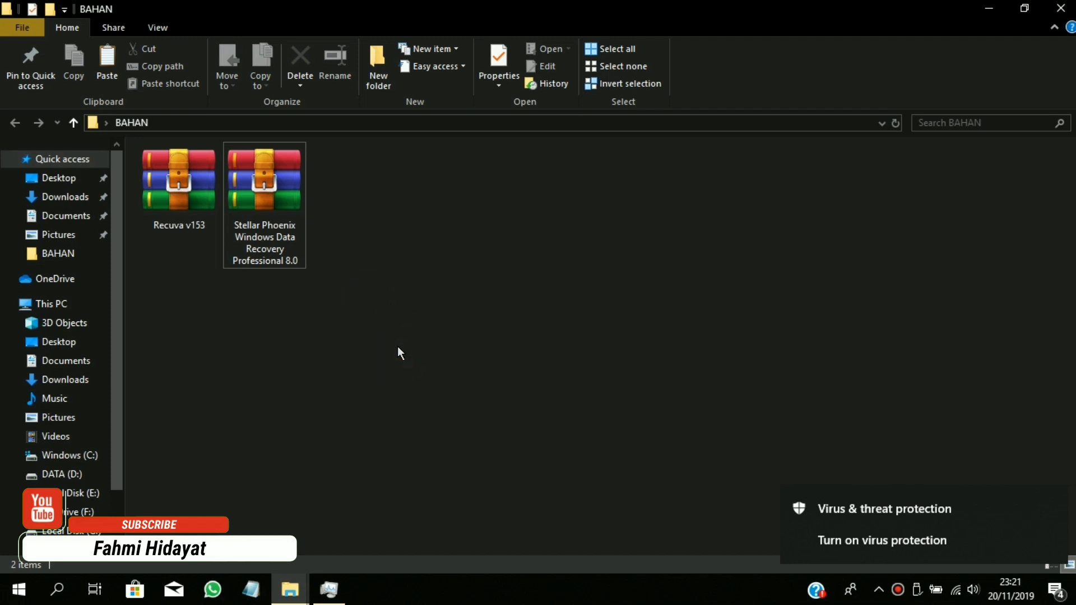
pyautogui.click(869, 583)
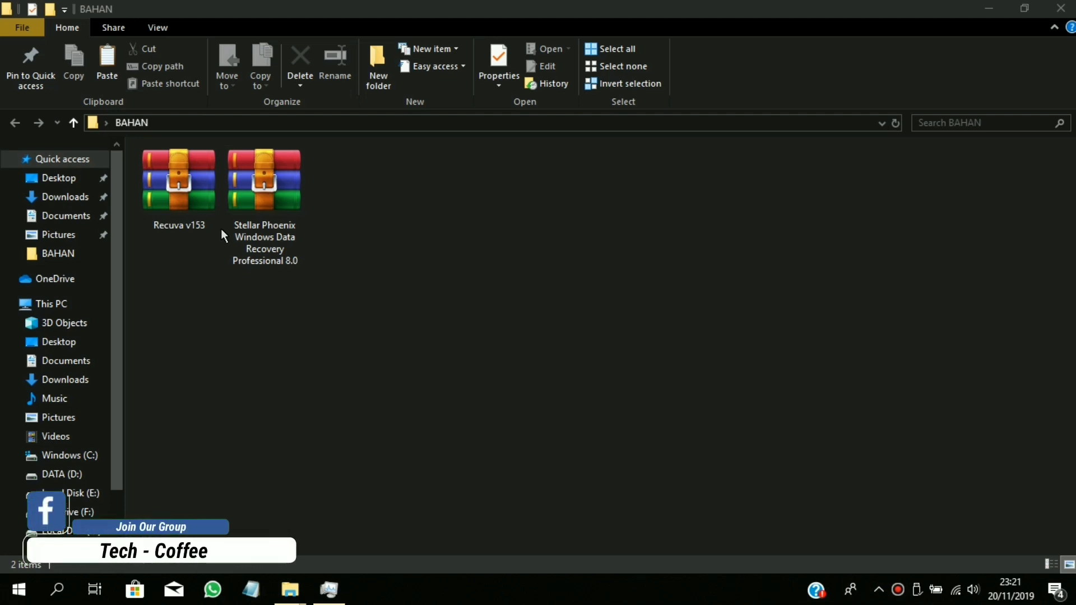
pyautogui.click(879, 589)
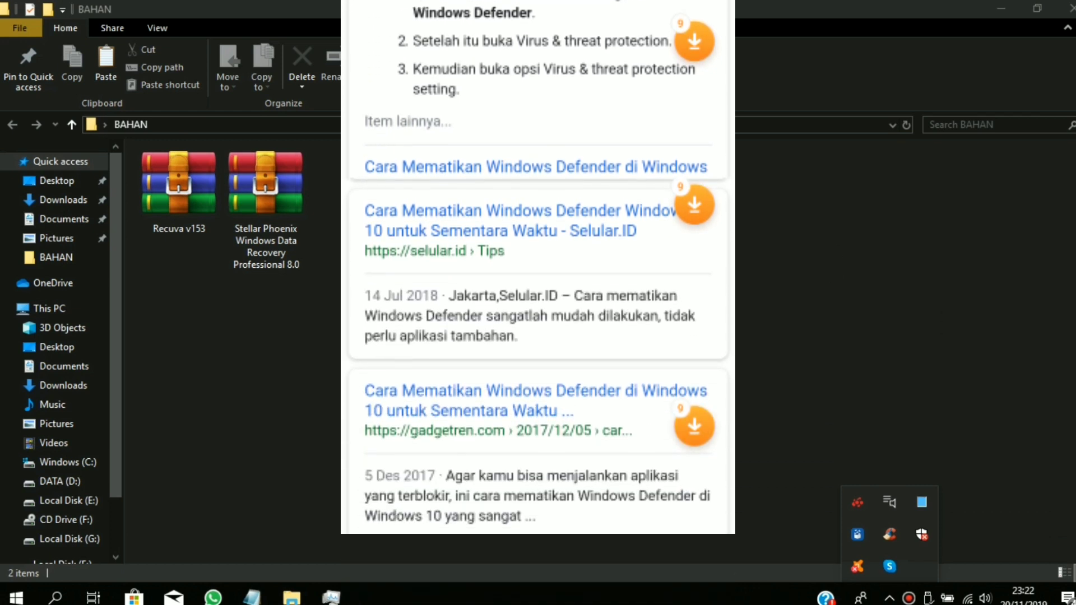
pyautogui.click(374, 473)
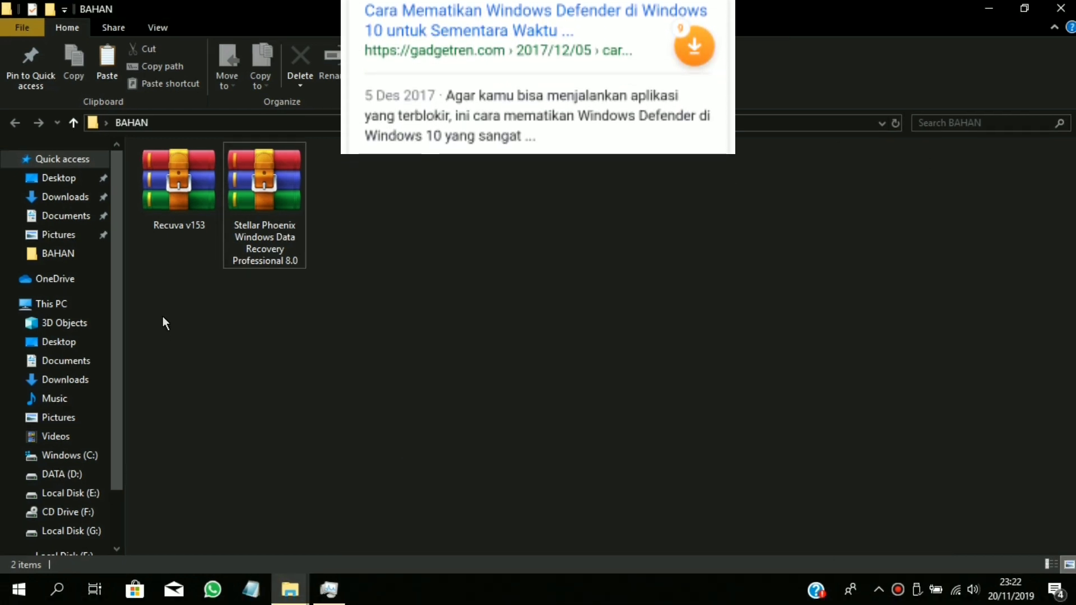
# Step: Extract the Recuva v153 and Stellar Phoenix Windows Data Recovery Professional 8.0 archives directly into the BAHAN folder
pyautogui.moveTo(174, 277); pyautogui.dragTo(307, 189)
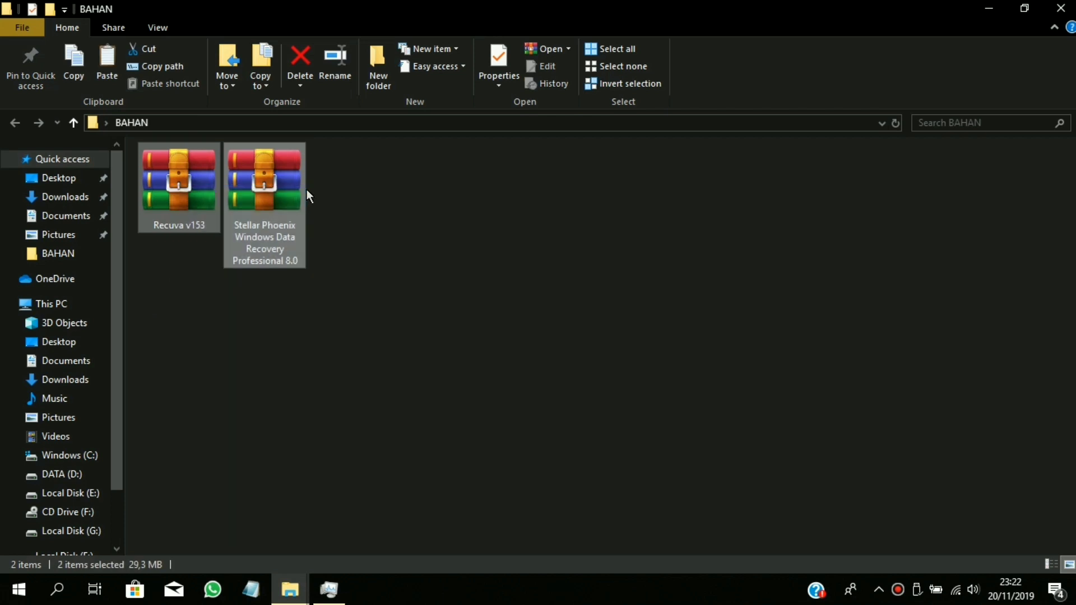
pyautogui.rightClick(271, 176)
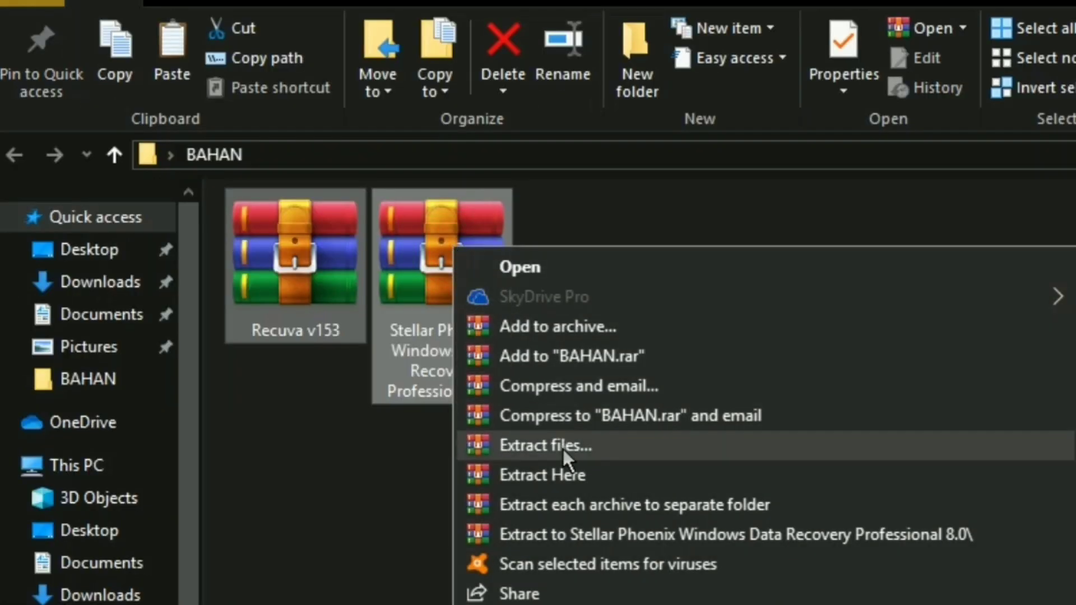
pyautogui.click(564, 474)
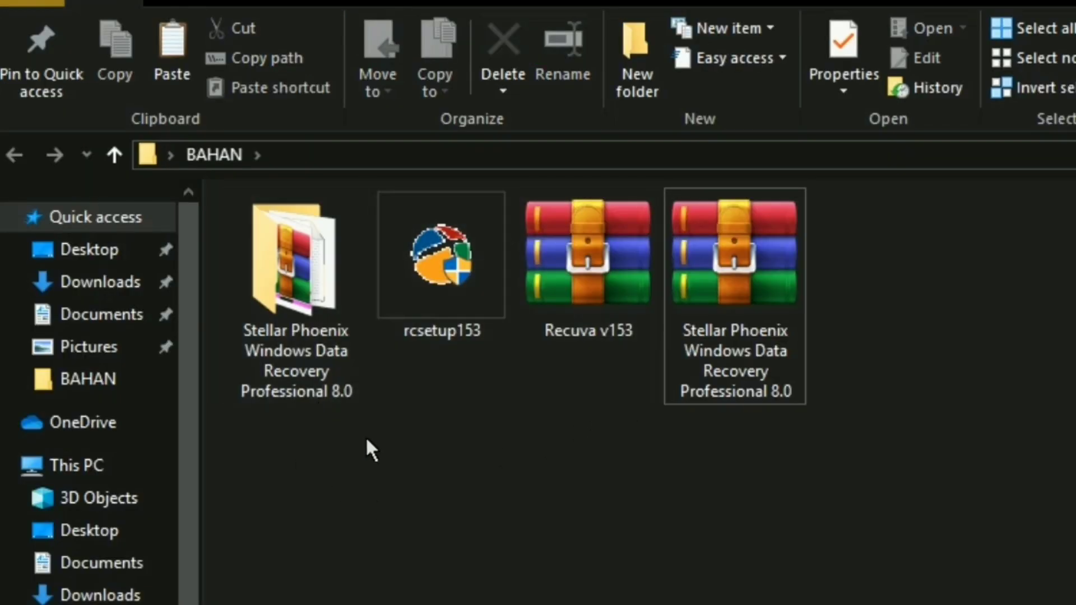
pyautogui.click(765, 280)
pyautogui.click(337, 304)
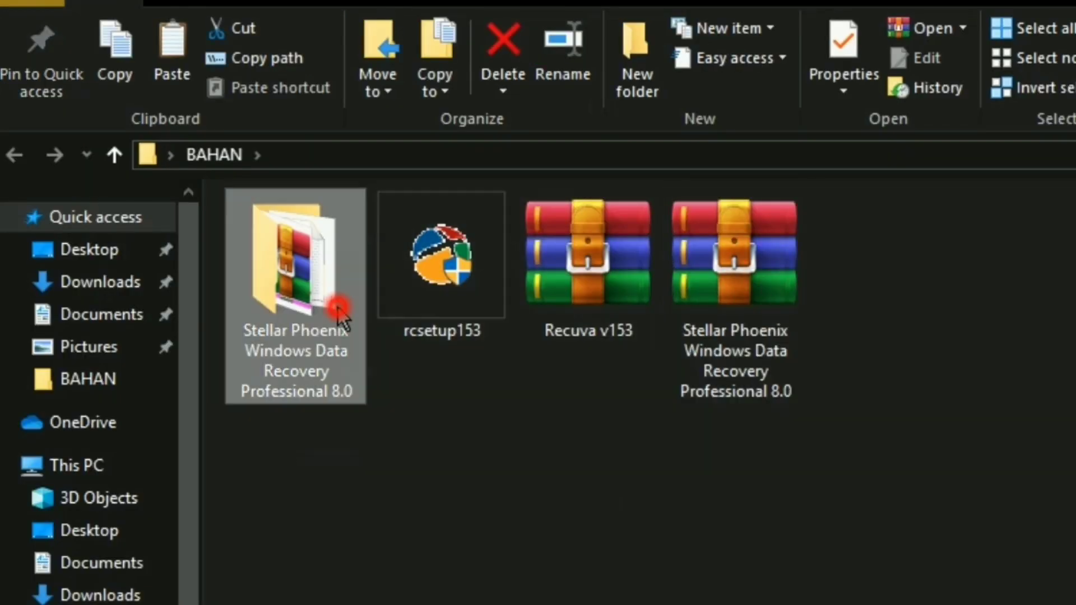
pyautogui.click(579, 290)
pyautogui.click(439, 468)
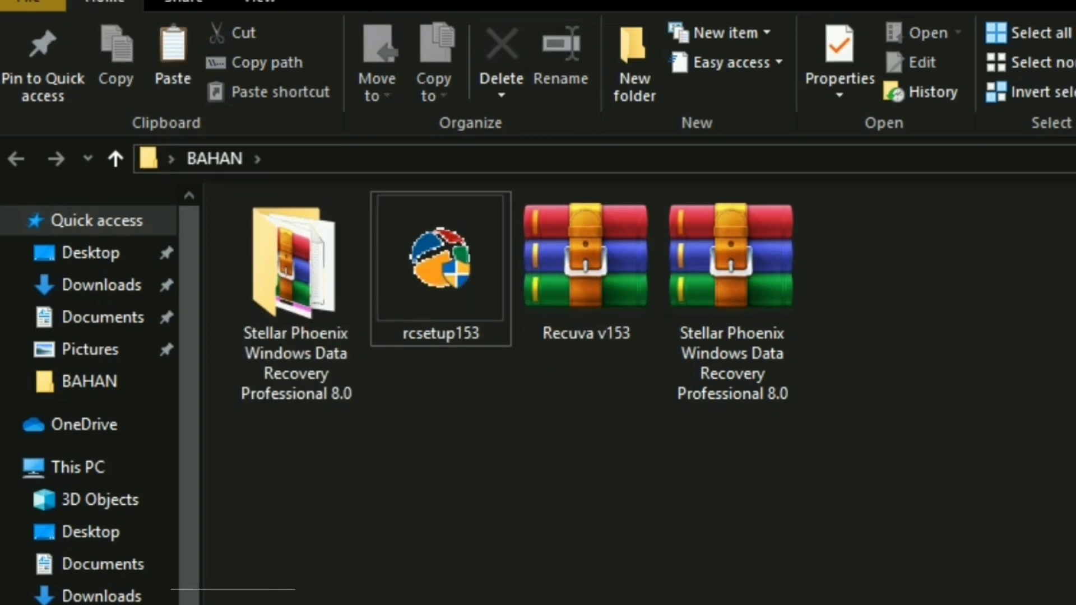
# Step: Run the extracted rcsetup153 installer as administrator
pyautogui.click(439, 289)
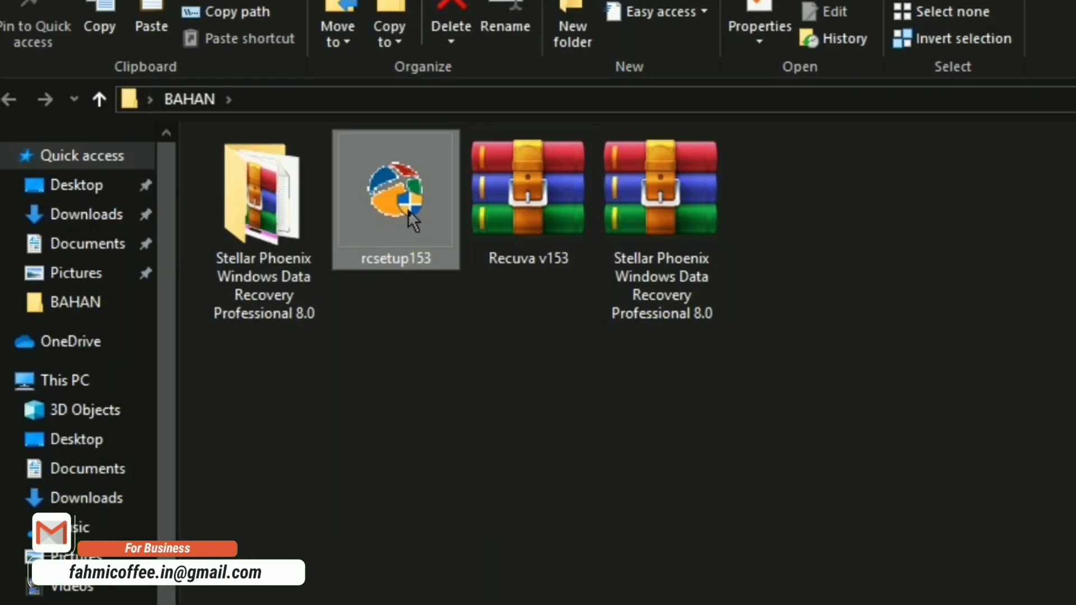
pyautogui.rightClick(413, 220)
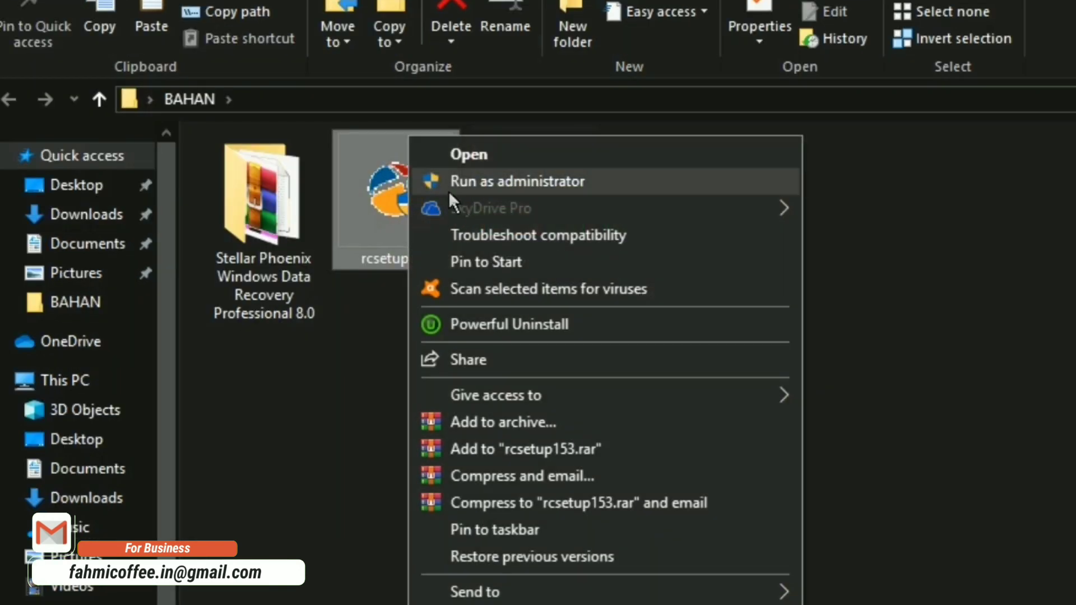
pyautogui.click(480, 188)
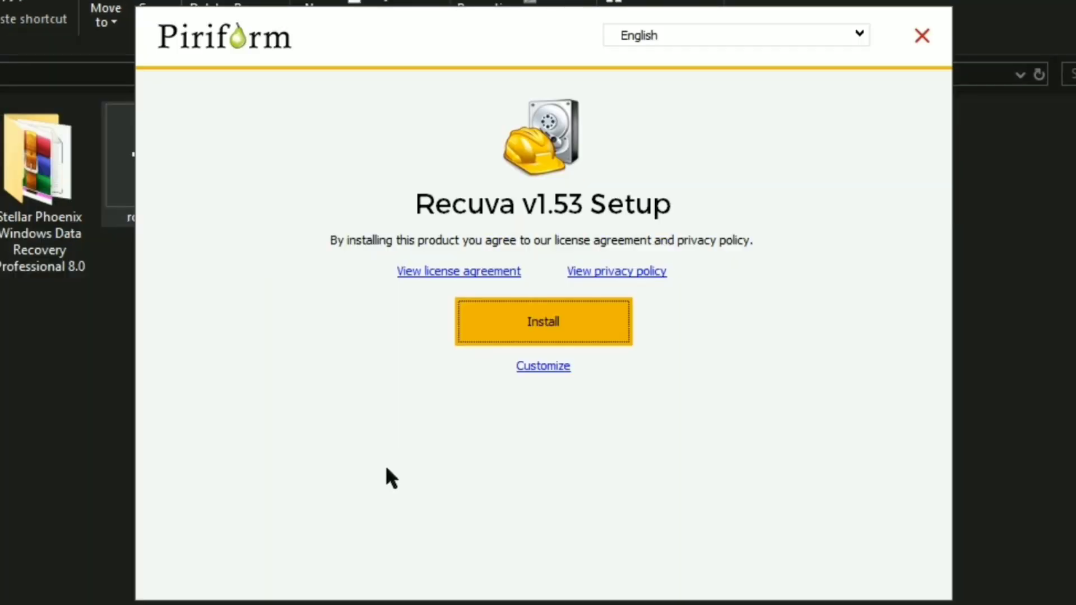
# Step: Review the customizable install options, install Recuva v1.53 with all of them enabled, and launch it
pyautogui.click(544, 367)
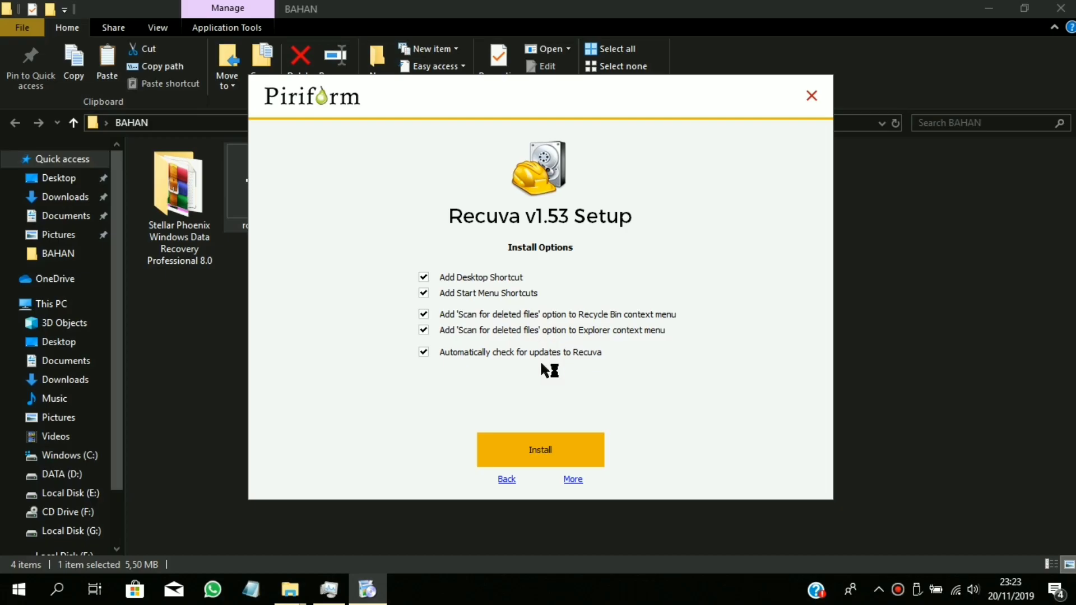
pyautogui.click(521, 443)
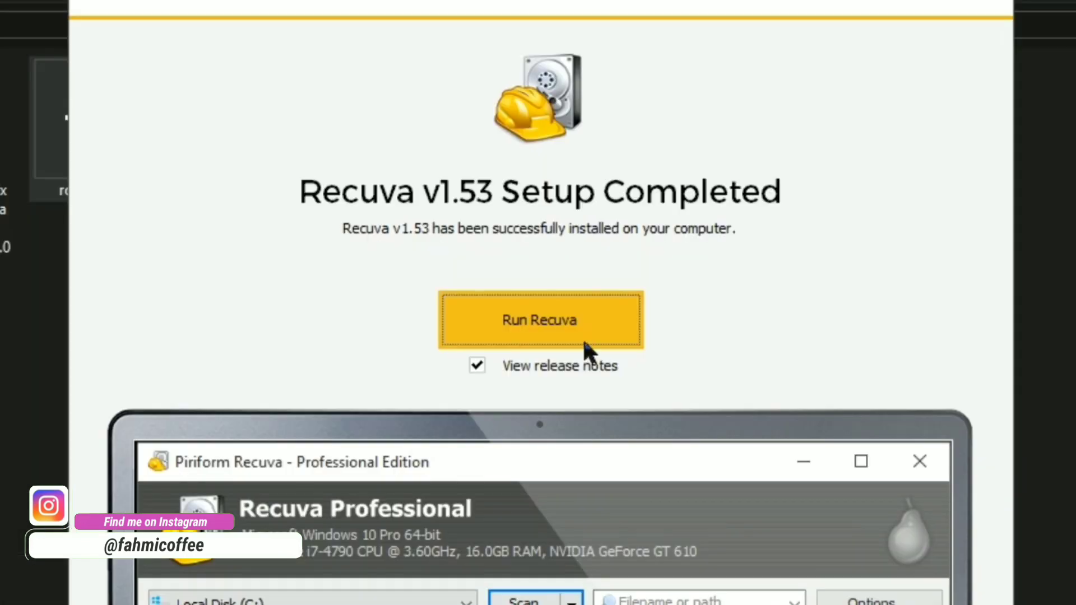
pyautogui.click(549, 333)
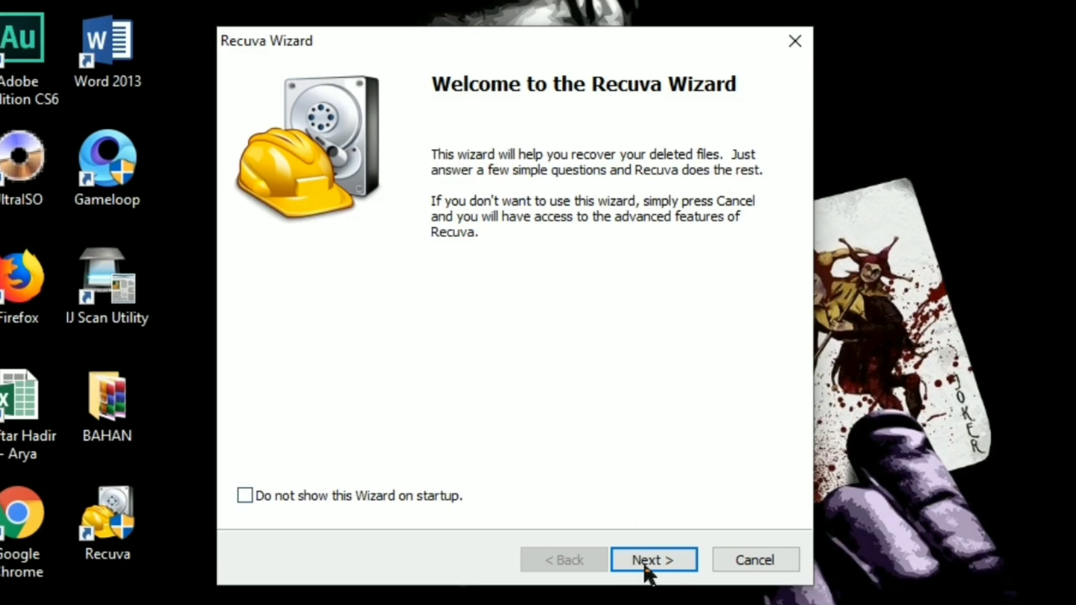
# Step: Start the Recuva Wizard and choose Pictures as the file type to recover, continuing to the file location page
pyautogui.click(651, 564)
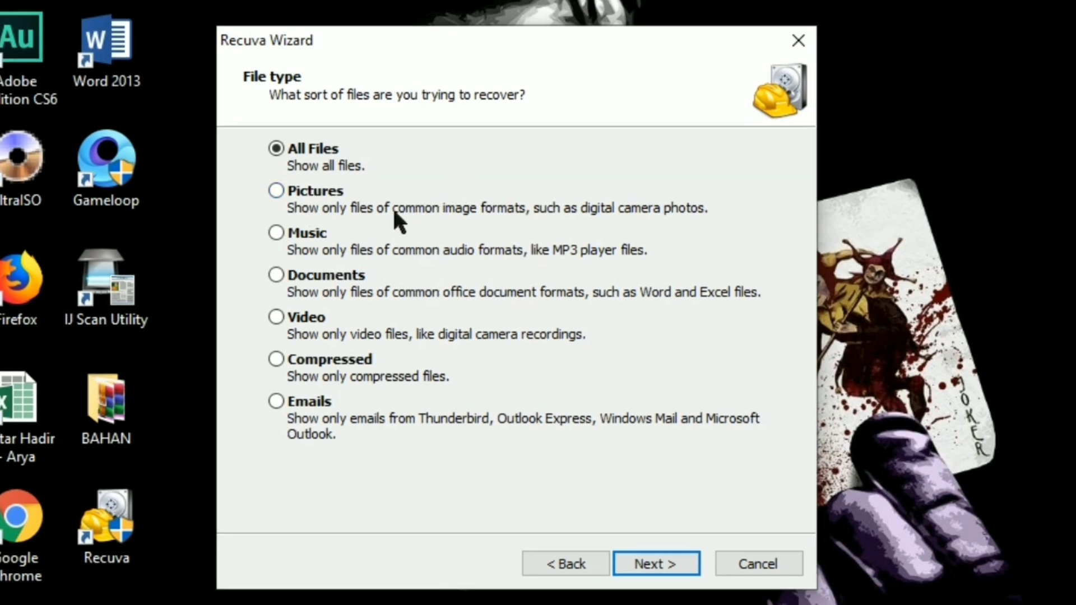
pyautogui.click(311, 199)
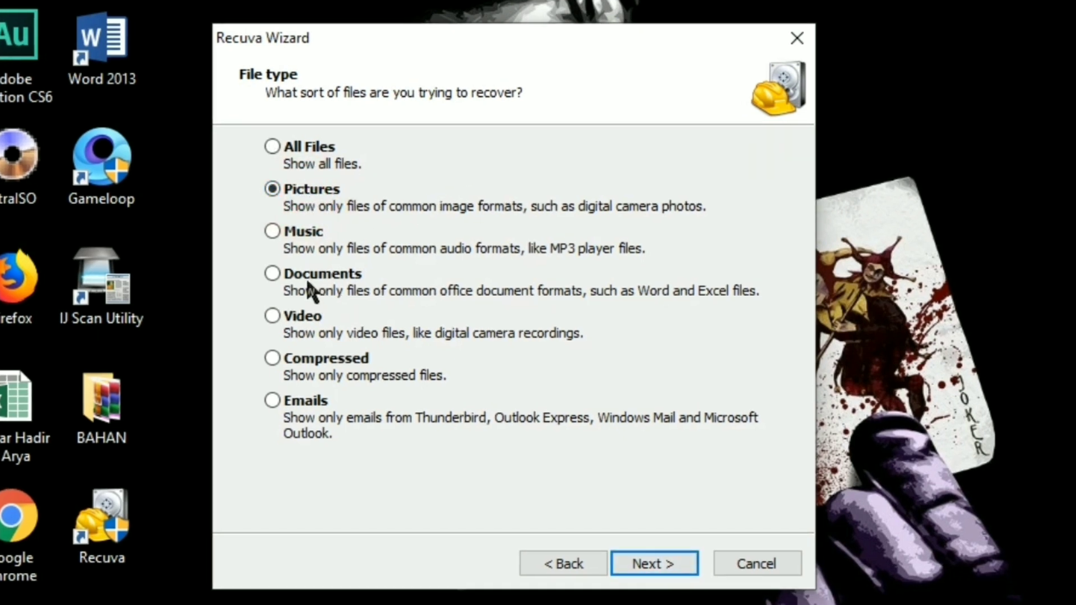
pyautogui.click(335, 288)
pyautogui.click(297, 190)
pyautogui.click(655, 568)
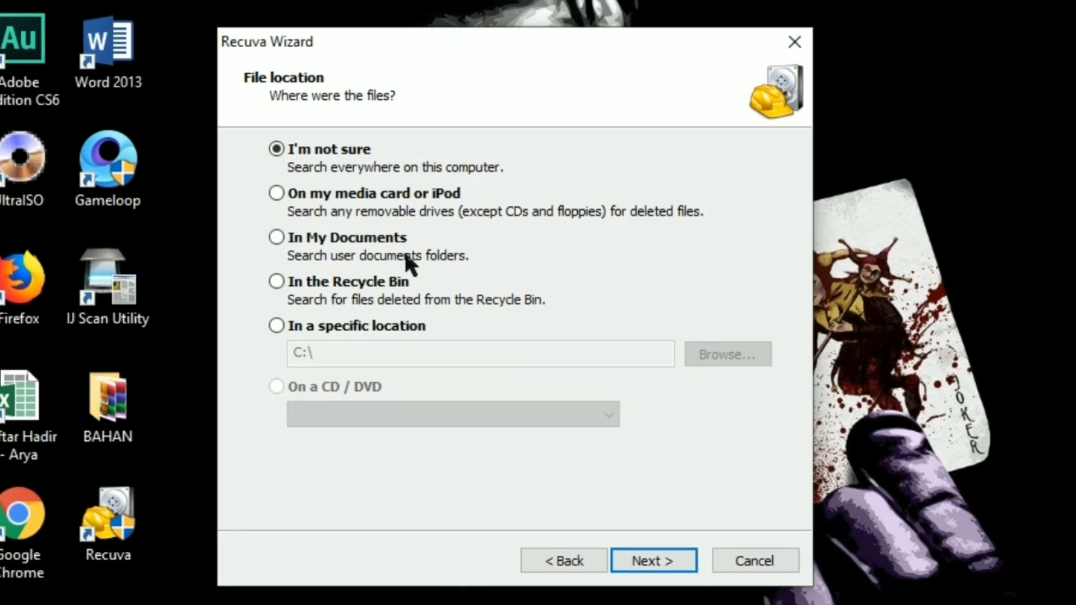
# Step: Choose a specific location as the place where Recuva searches for the deleted files
pyautogui.click(324, 287)
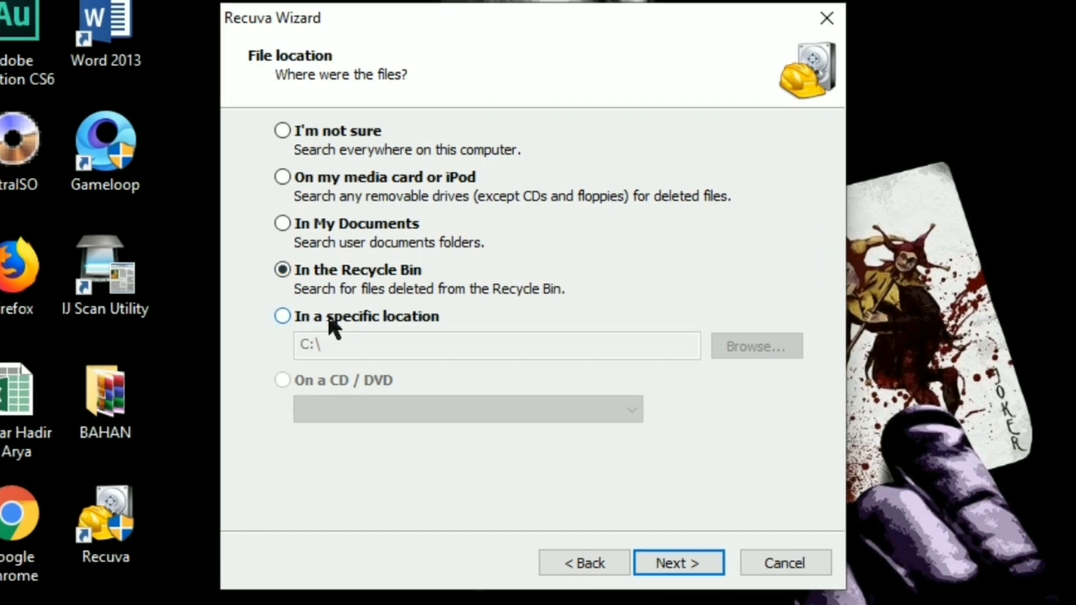
pyautogui.click(329, 319)
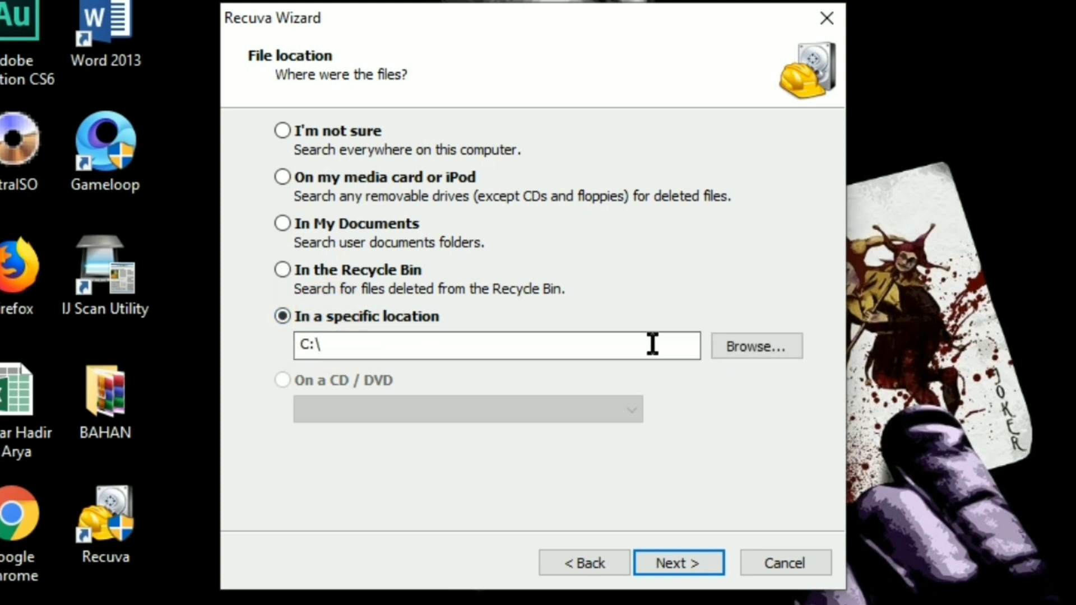
pyautogui.click(746, 349)
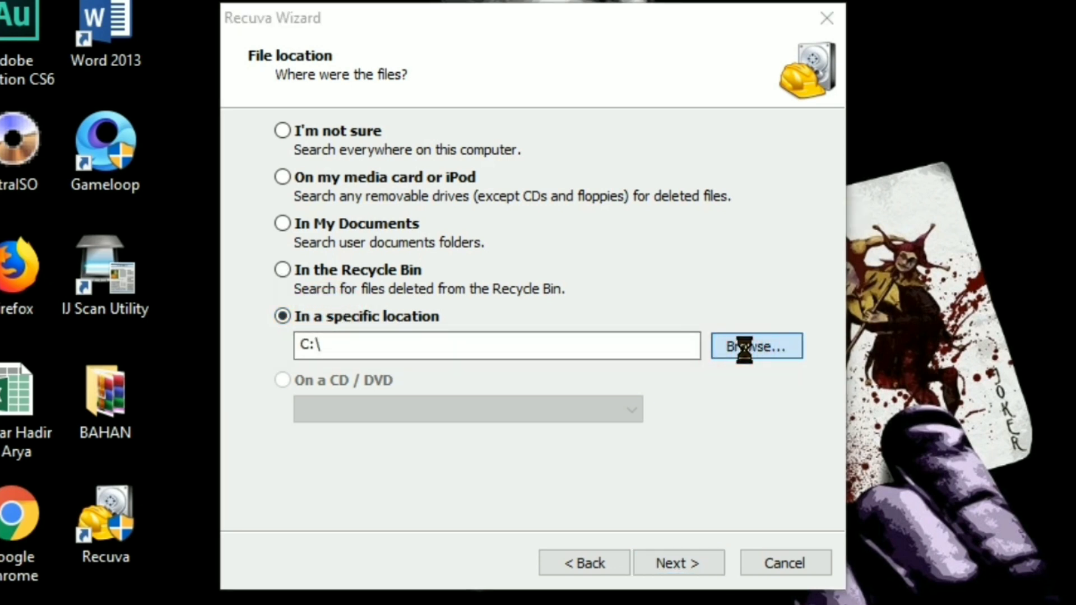
pyautogui.scroll(-2, 535, 343)
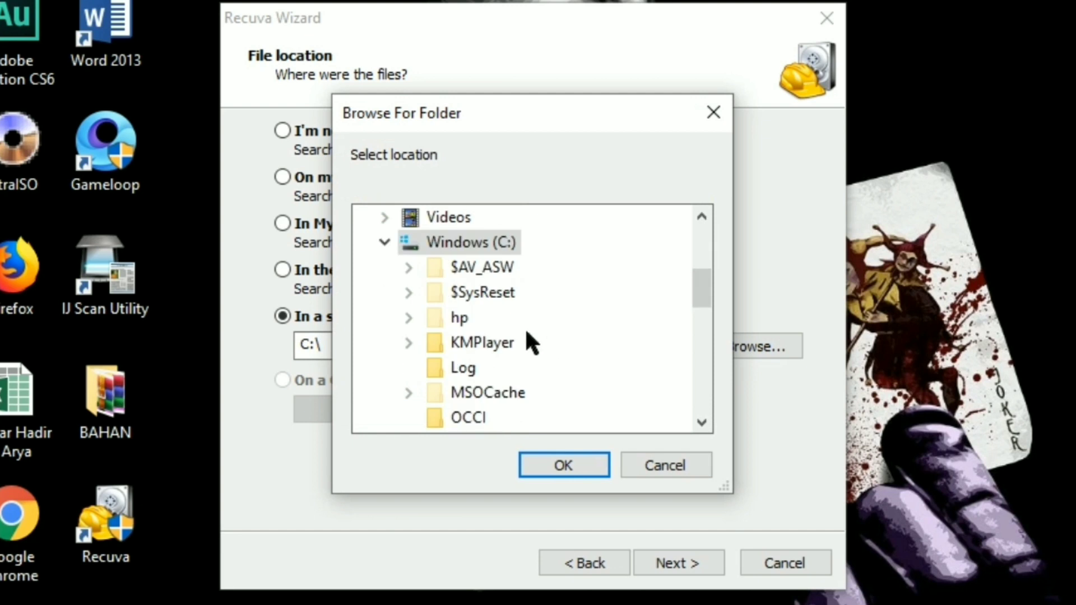
pyautogui.scroll(1, 403, 305)
pyautogui.click(387, 312)
pyautogui.scroll(-2, 558, 319)
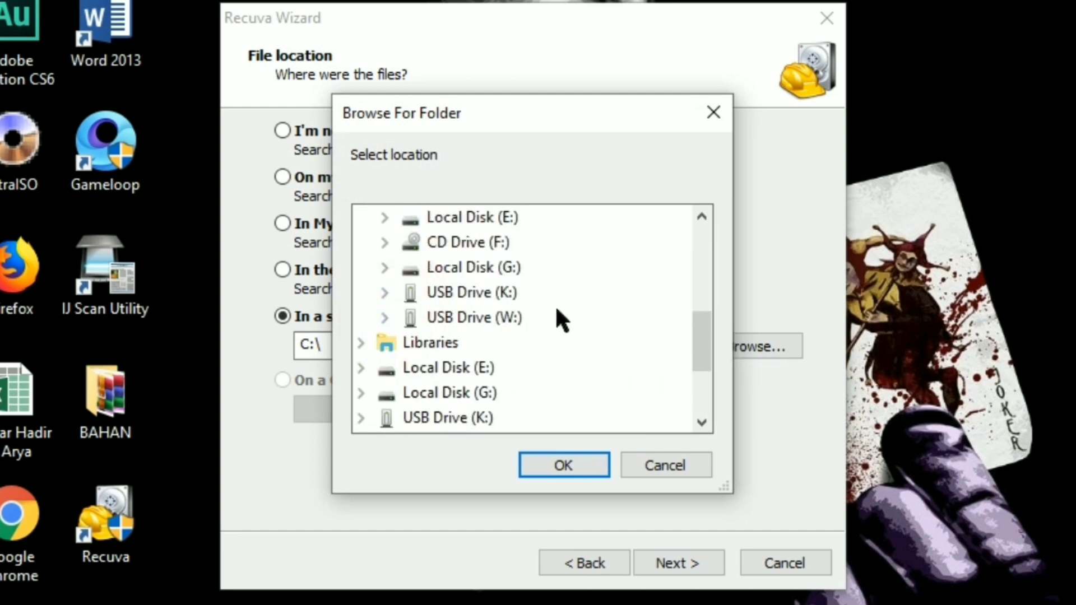
pyautogui.scroll(1, 542, 311)
pyautogui.click(440, 269)
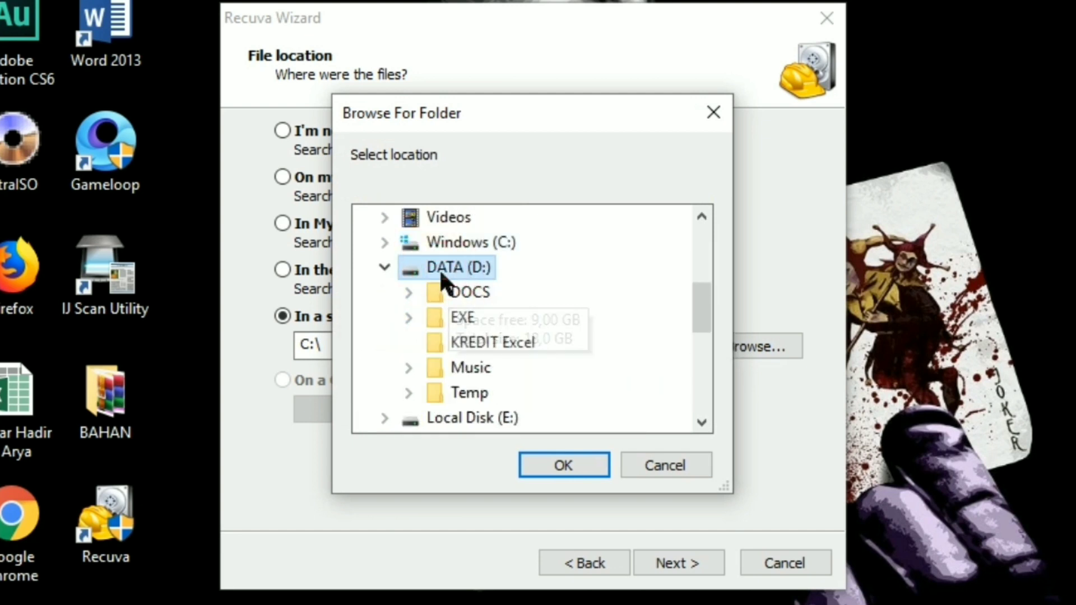
pyautogui.press('Left')
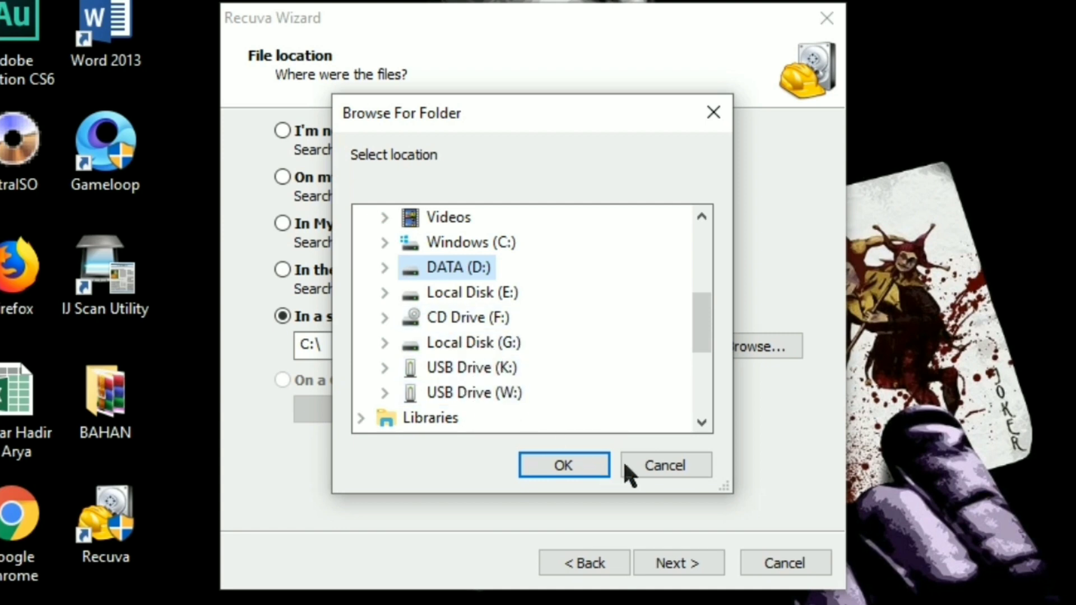
pyautogui.click(650, 468)
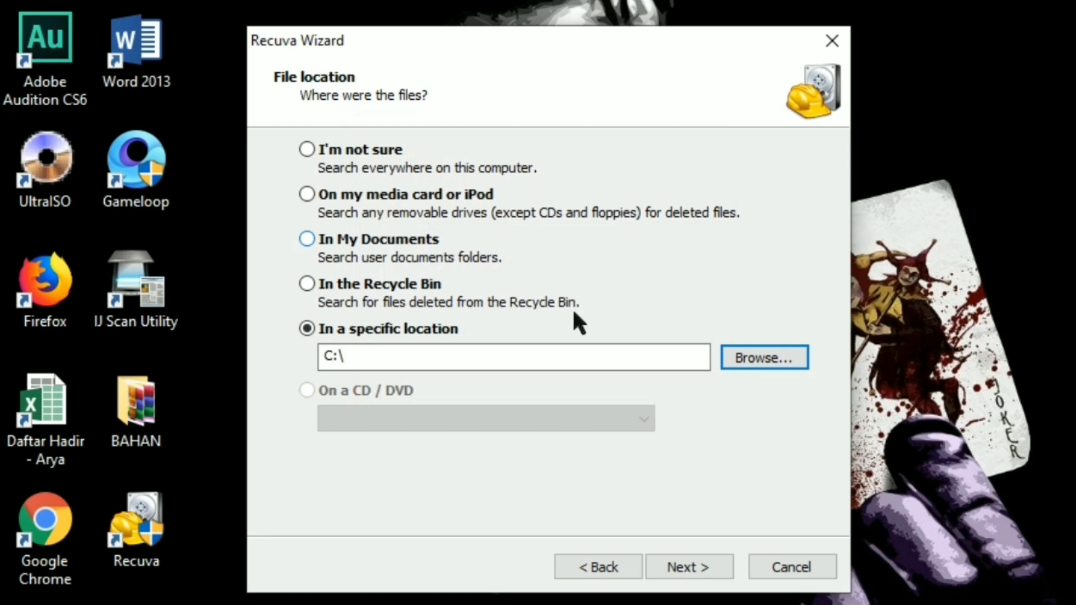
# Step: Start a Deep Scan for the deleted pictures with the file location set to I'm not sure
pyautogui.click(308, 149)
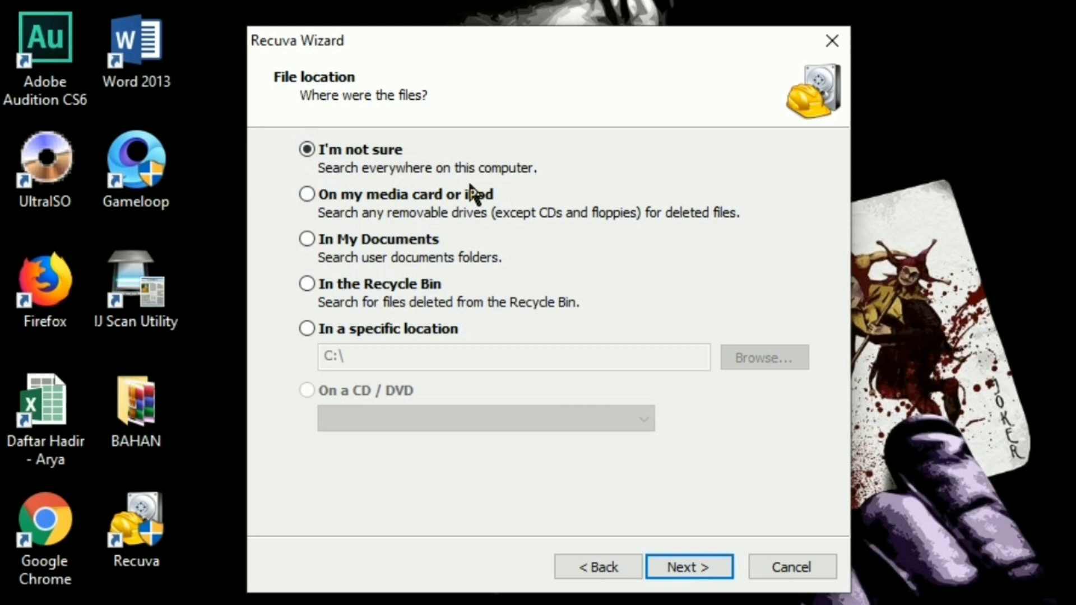
pyautogui.click(339, 150)
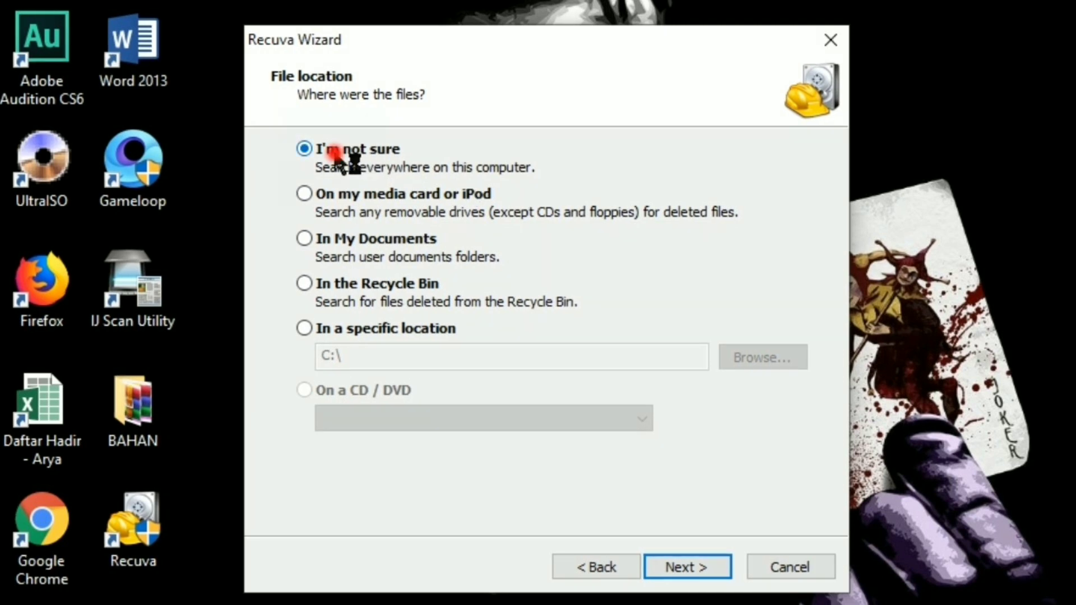
pyautogui.click(681, 564)
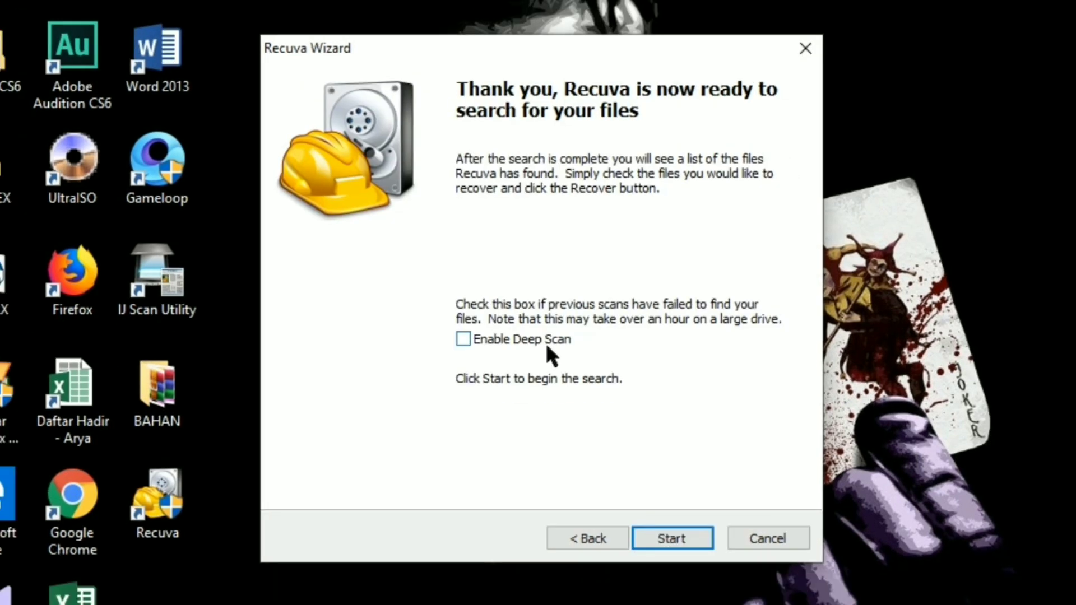
pyautogui.click(465, 340)
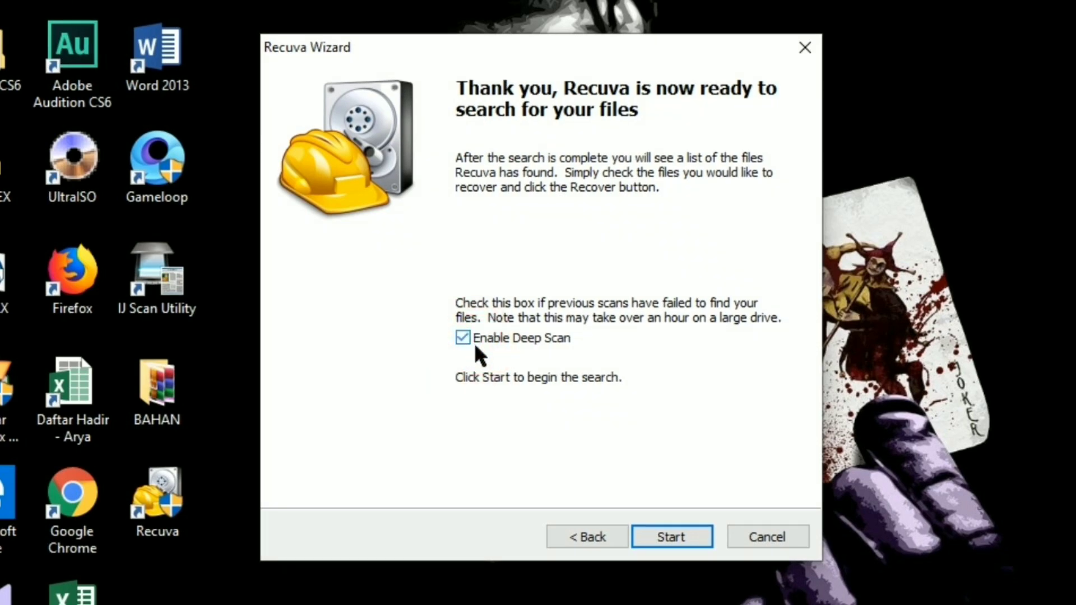
pyautogui.click(676, 519)
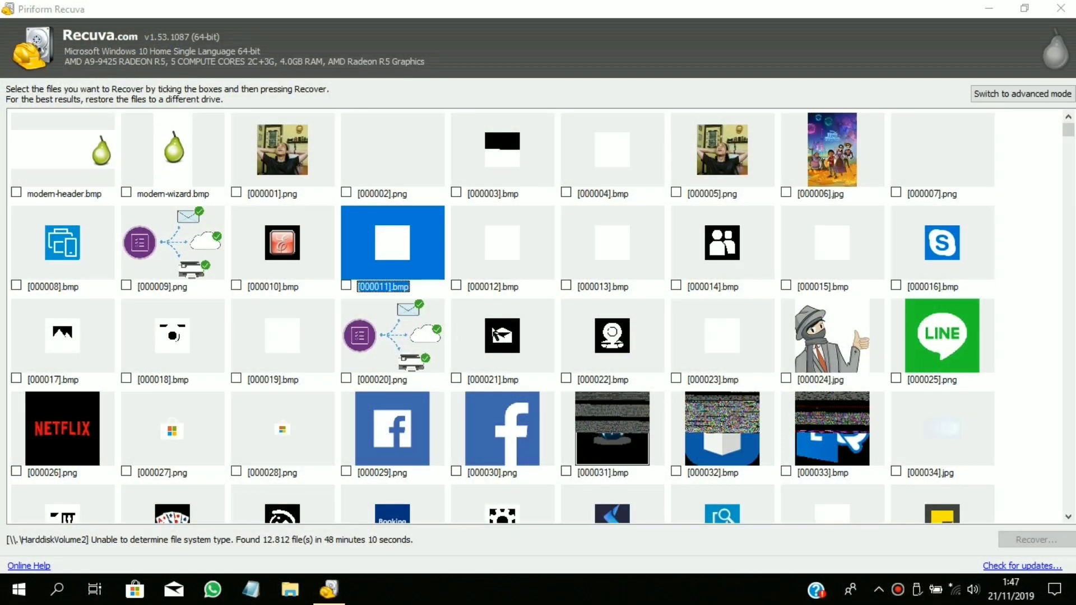
# Step: Look through the thumbnails of the found pictures and switch to advanced mode
pyautogui.scroll(-10, 540, 331)
pyautogui.scroll(5, 537, 324)
pyautogui.scroll(-5, 641, 268)
pyautogui.scroll(-3, 637, 263)
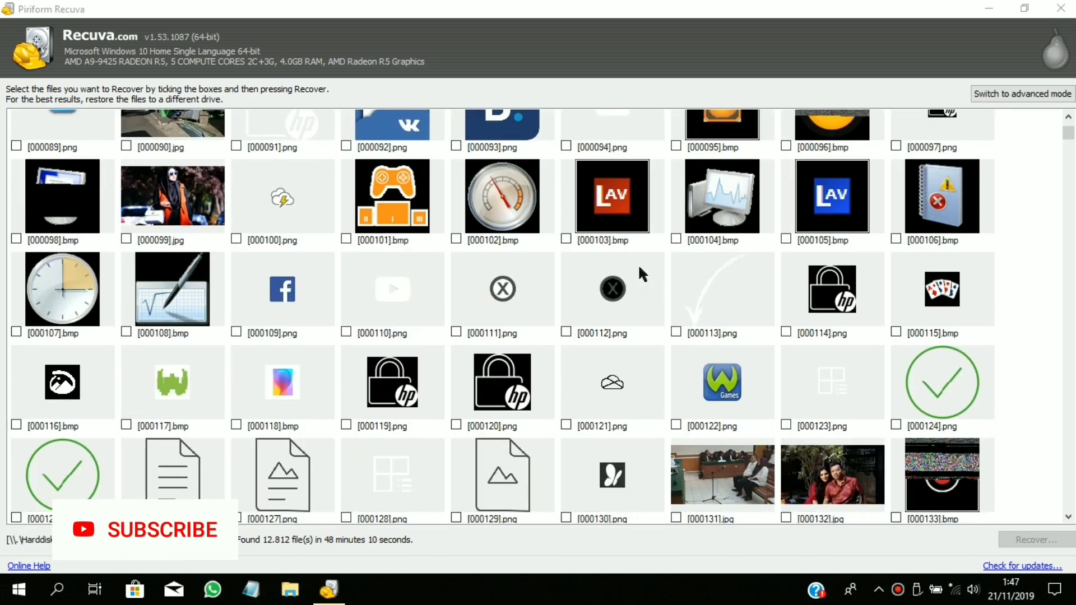
pyautogui.scroll(8, 638, 264)
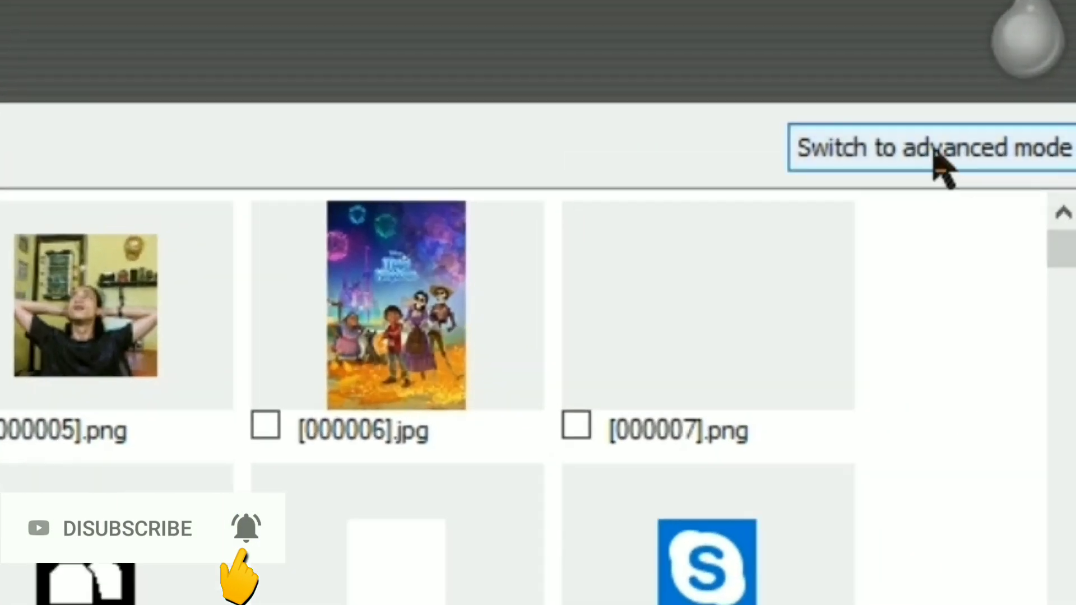
pyautogui.click(952, 162)
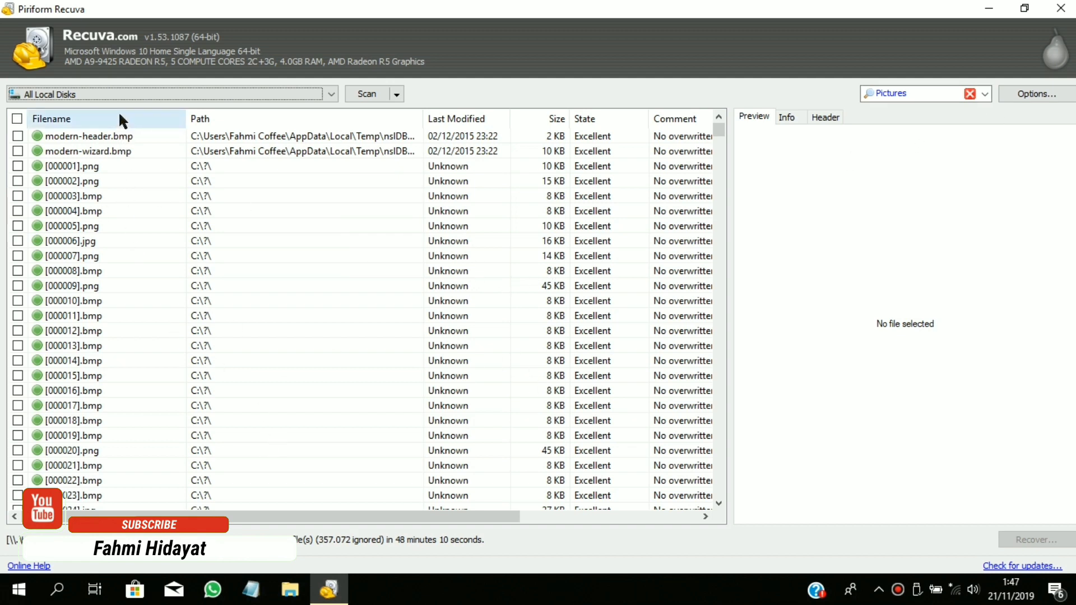
# Step: Sort the found files by filename and by path in descending order, and look through the G: drive entries
pyautogui.click(75, 120)
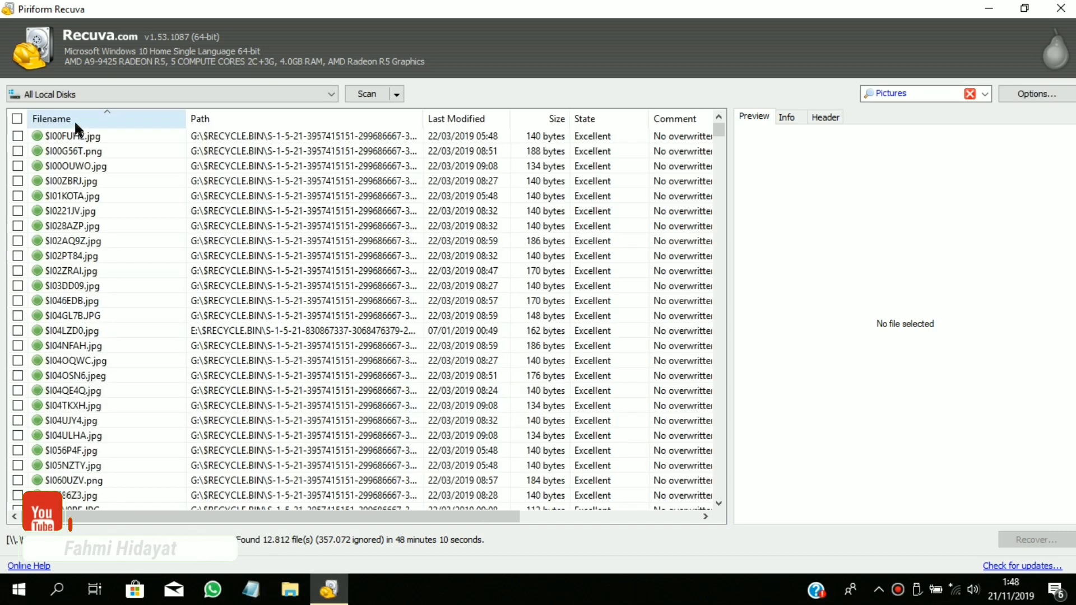
pyautogui.click(230, 120)
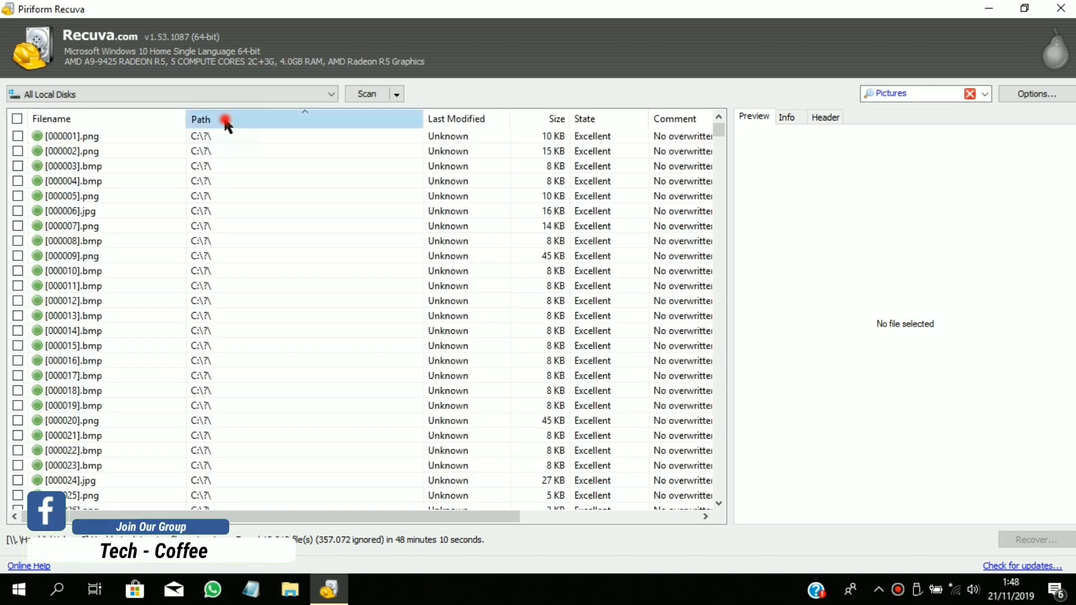
pyautogui.click(223, 118)
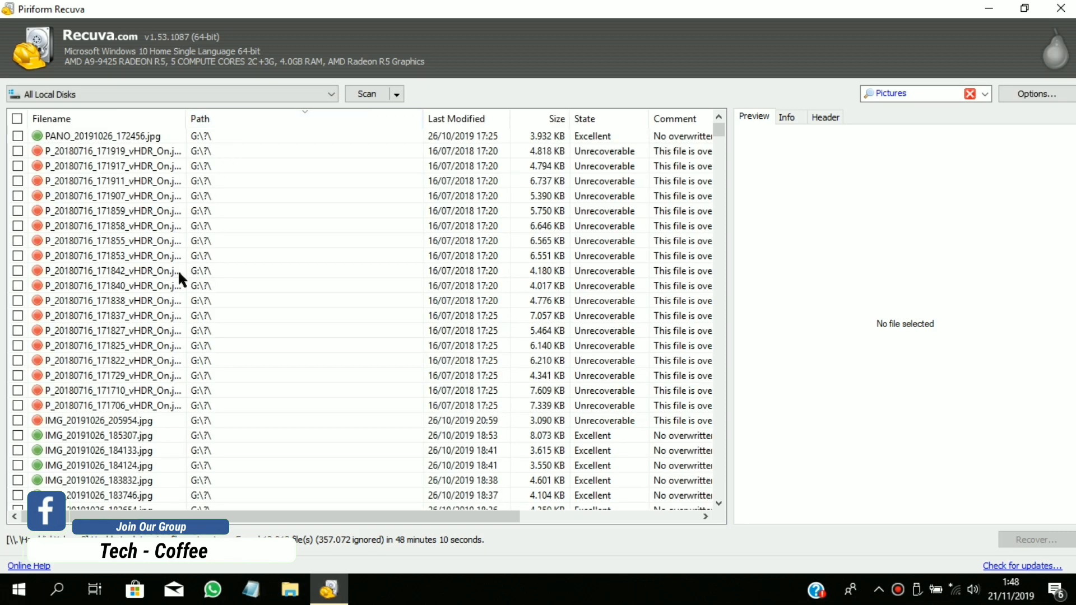
pyautogui.scroll(-20, 222, 306)
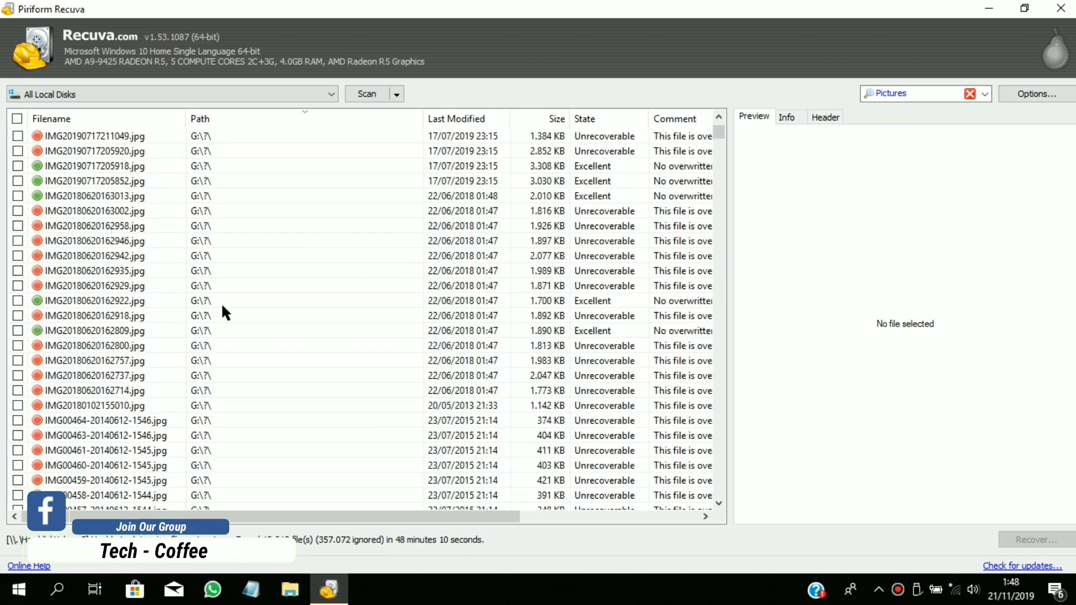
pyautogui.scroll(-10, 222, 306)
pyautogui.moveTo(721, 135)
pyautogui.mouseDown()
pyautogui.moveTo(705, 284)
pyautogui.moveTo(712, 412)
pyautogui.moveTo(716, 124)
pyautogui.mouseUp()
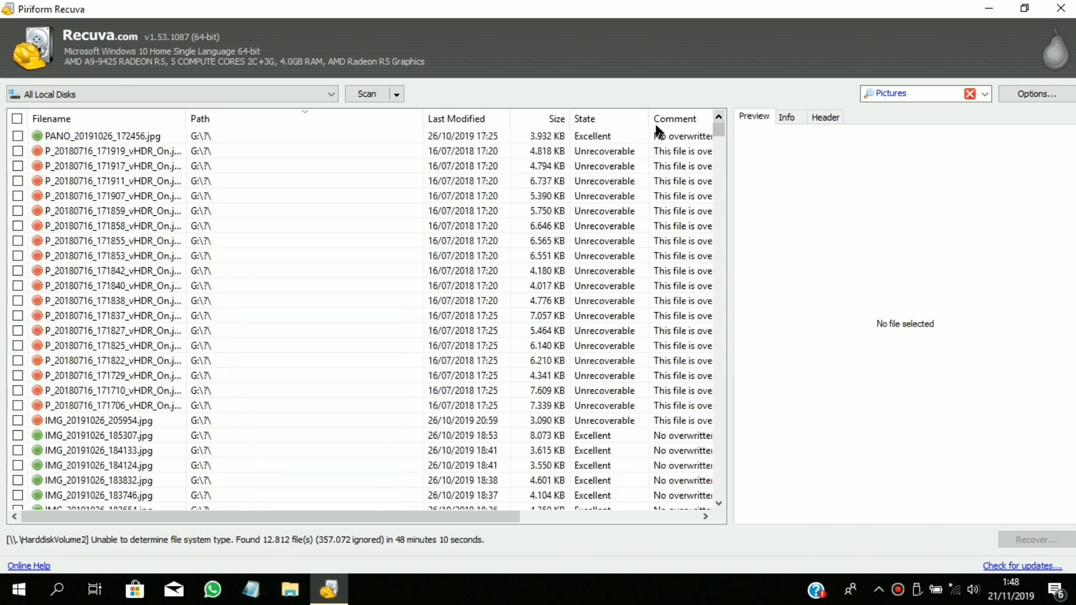
# Step: Sort the found files by Last Modified with the newest first, and check the state of the top three files
pyautogui.click(471, 118)
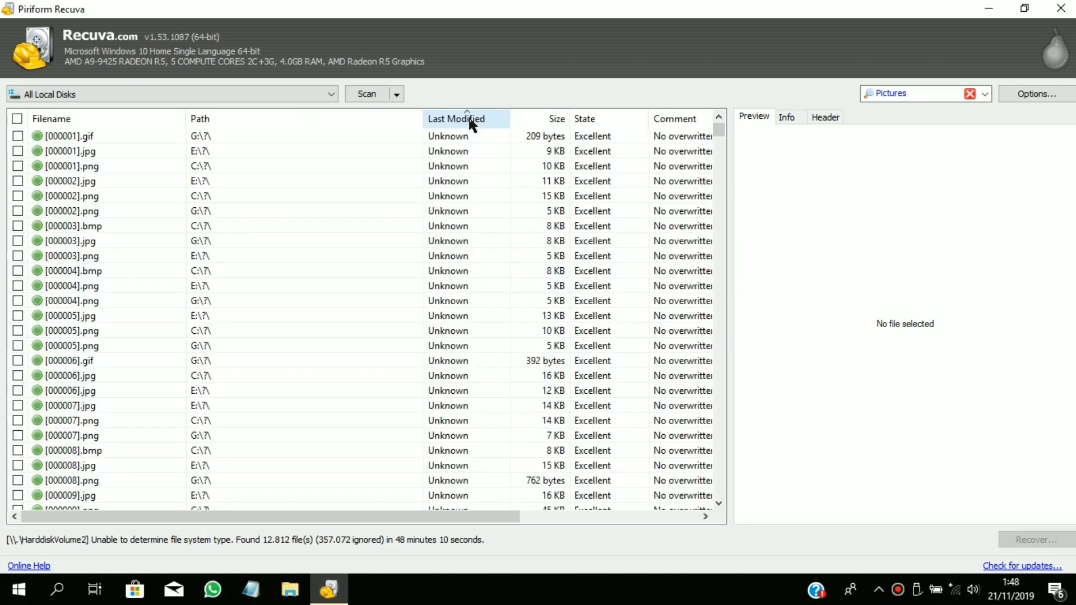
pyautogui.click(470, 120)
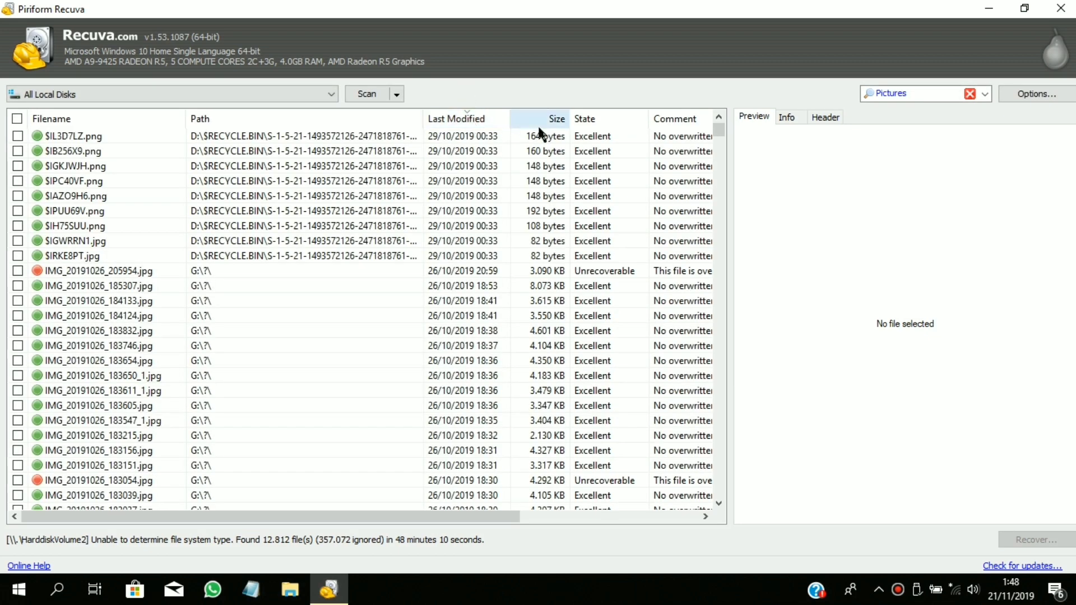
pyautogui.click(606, 136)
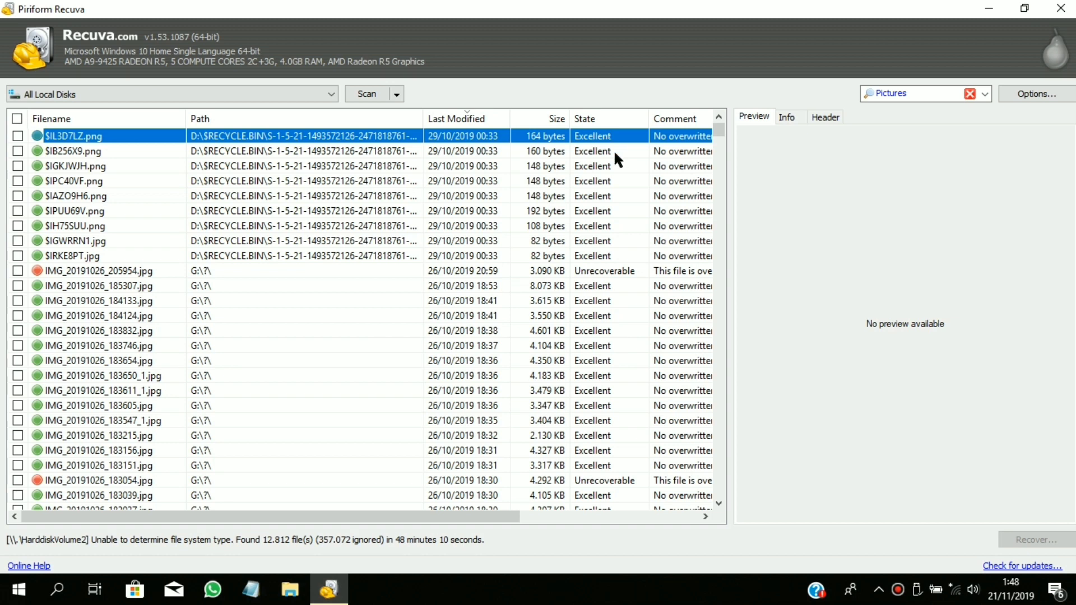
pyautogui.click(615, 153)
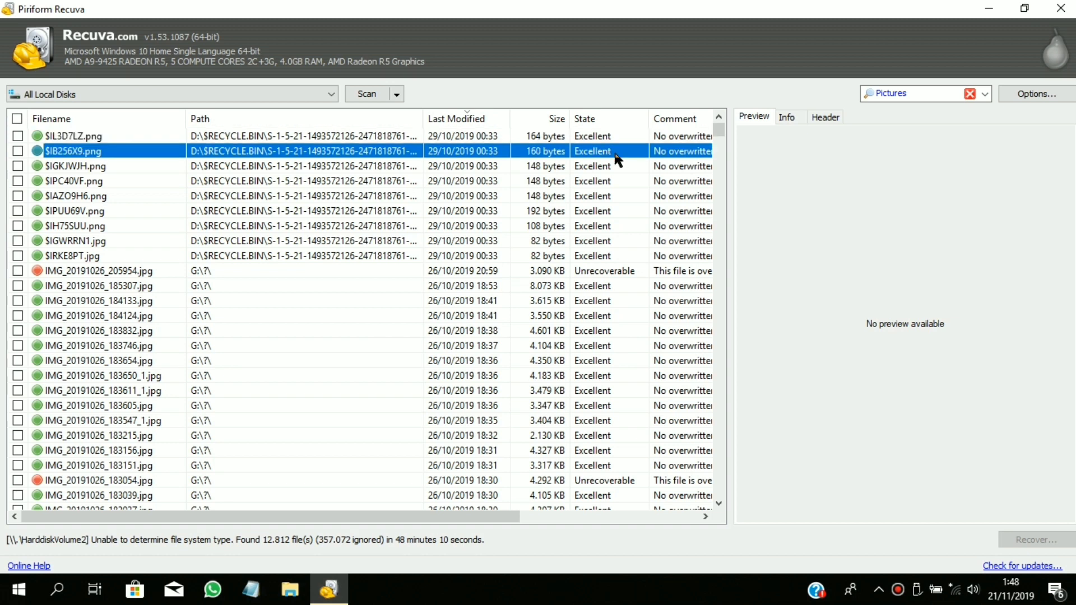
pyautogui.click(609, 167)
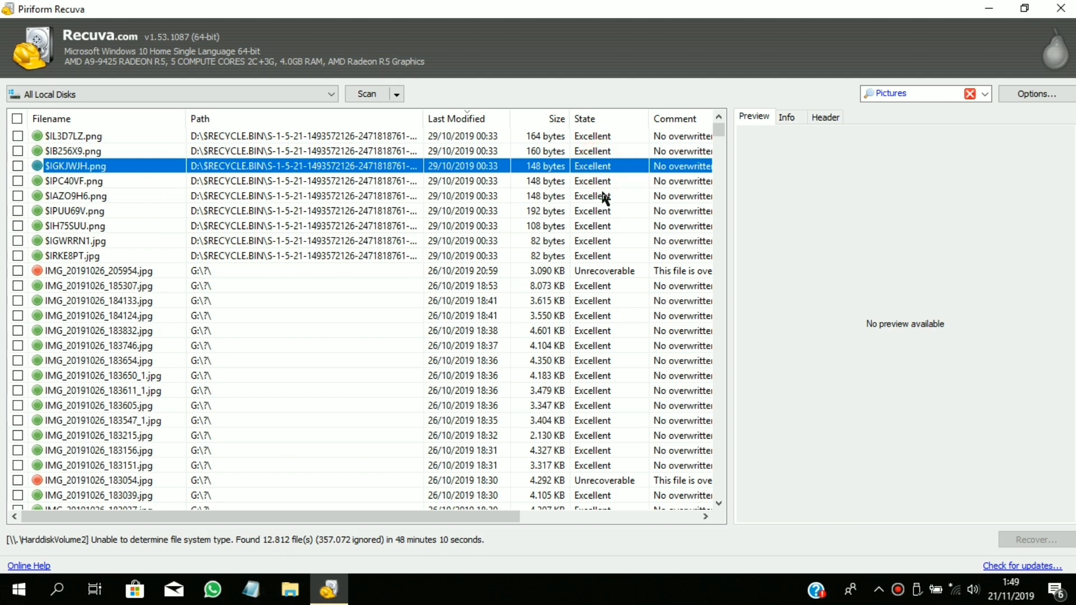
# Step: Go down the list to the photos from 26/10/2019 and preview IMG_20191026_182952.jpg
pyautogui.press('Down')
pyautogui.press('Down')
pyautogui.press('Down')
pyautogui.press('Down')
pyautogui.press('Down')
pyautogui.press('Down')
pyautogui.press('Down')
pyautogui.scroll(-2, 202, 400)
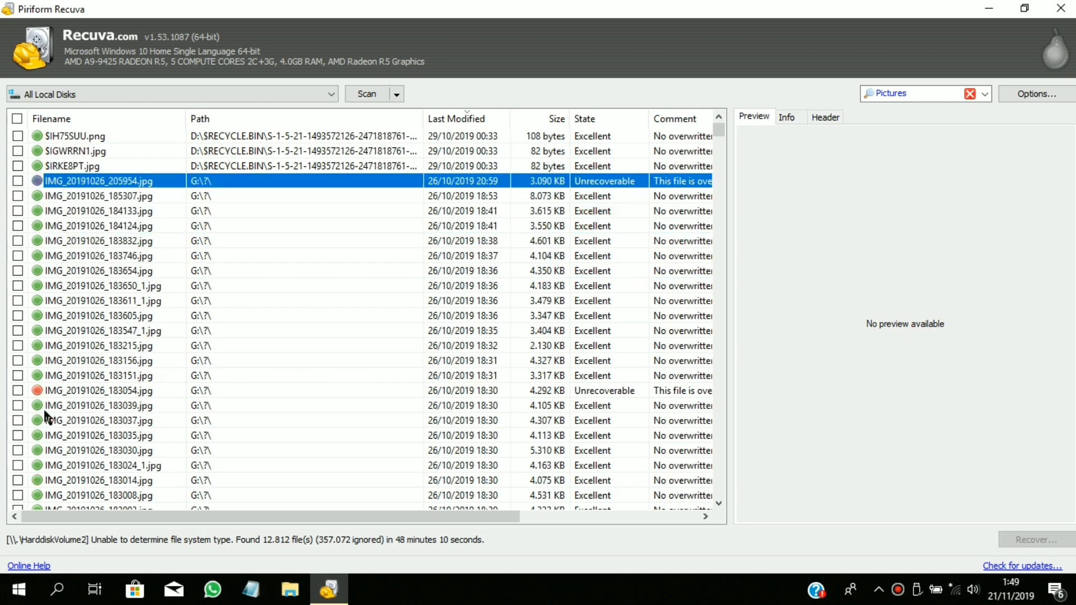
pyautogui.scroll(-7, 356, 304)
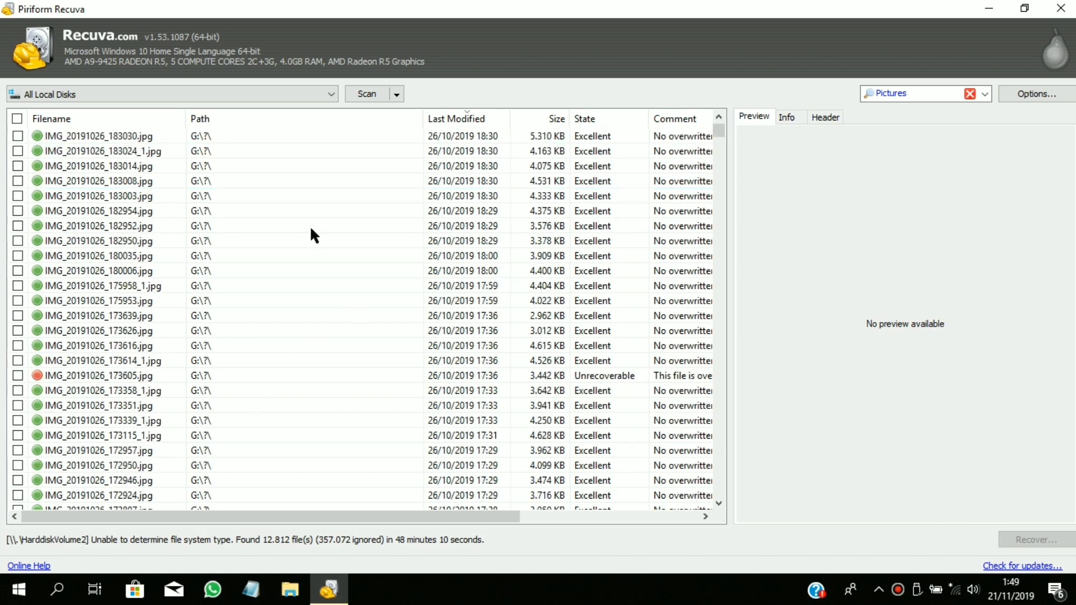
pyautogui.click(310, 225)
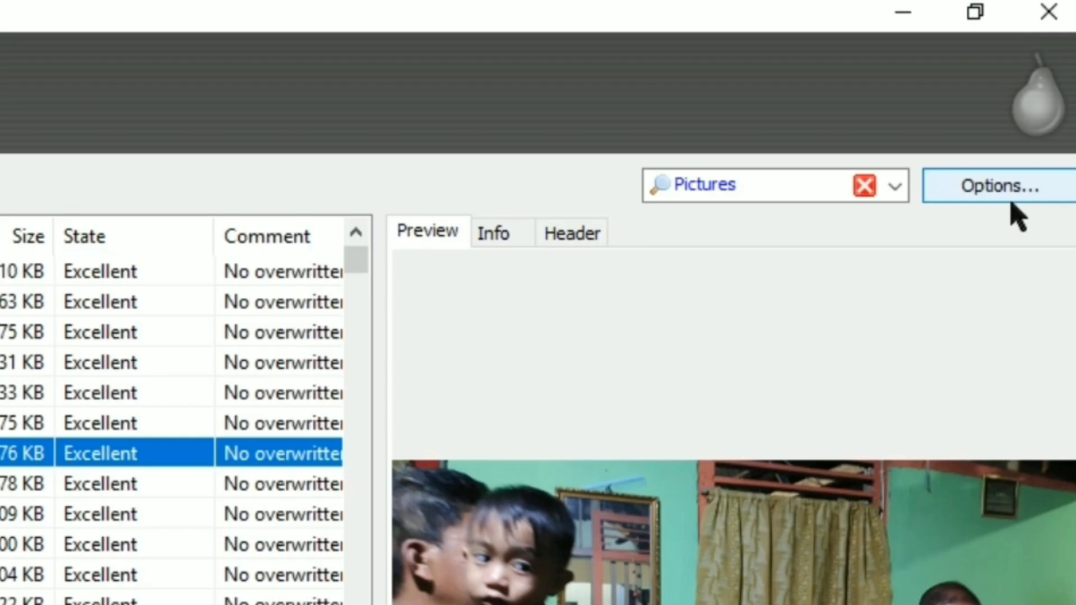
# Step: Set the view mode of the results to Thumbnails View in the program options
pyautogui.click(1039, 97)
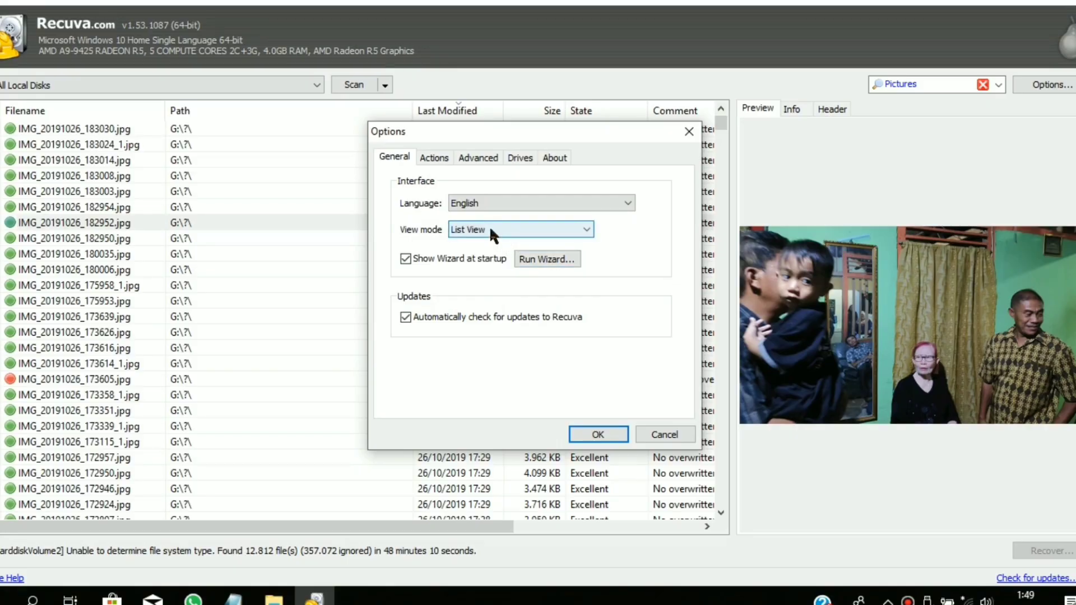
pyautogui.click(489, 228)
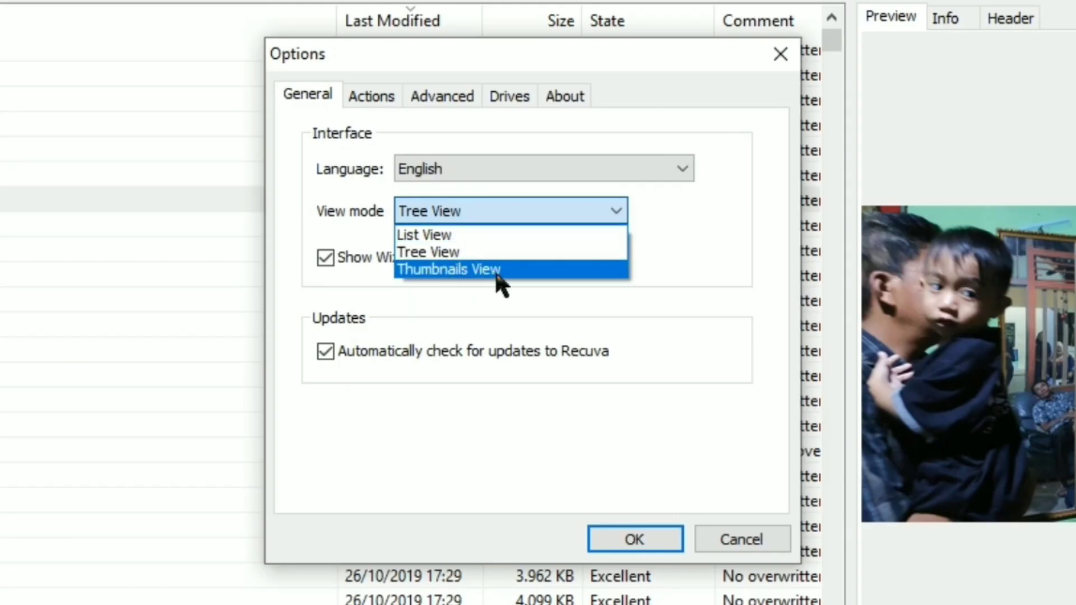
pyautogui.click(496, 272)
pyautogui.click(596, 529)
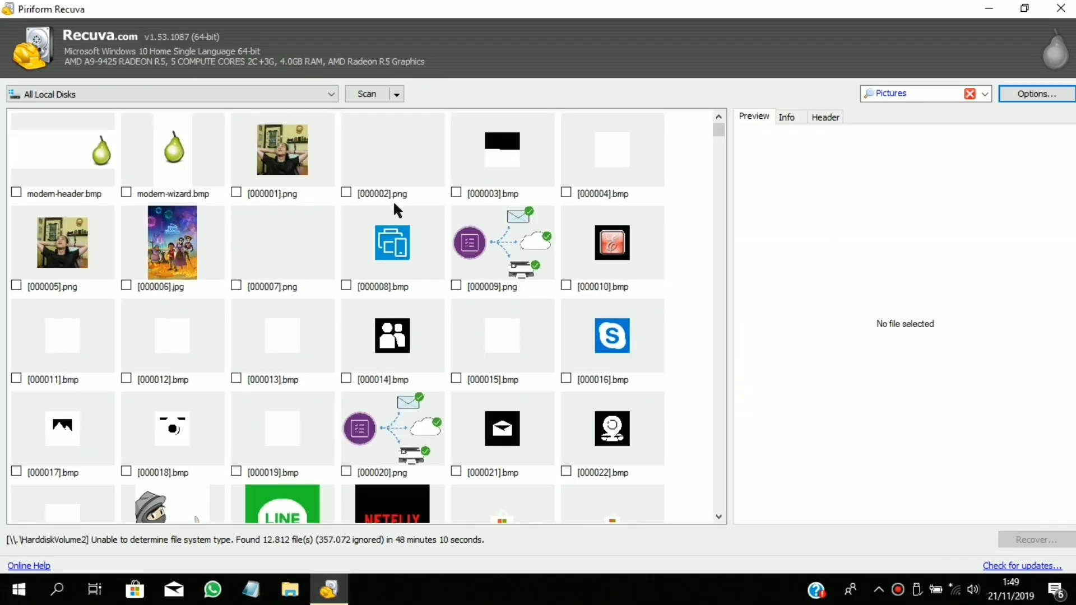
pyautogui.scroll(-10, 389, 199)
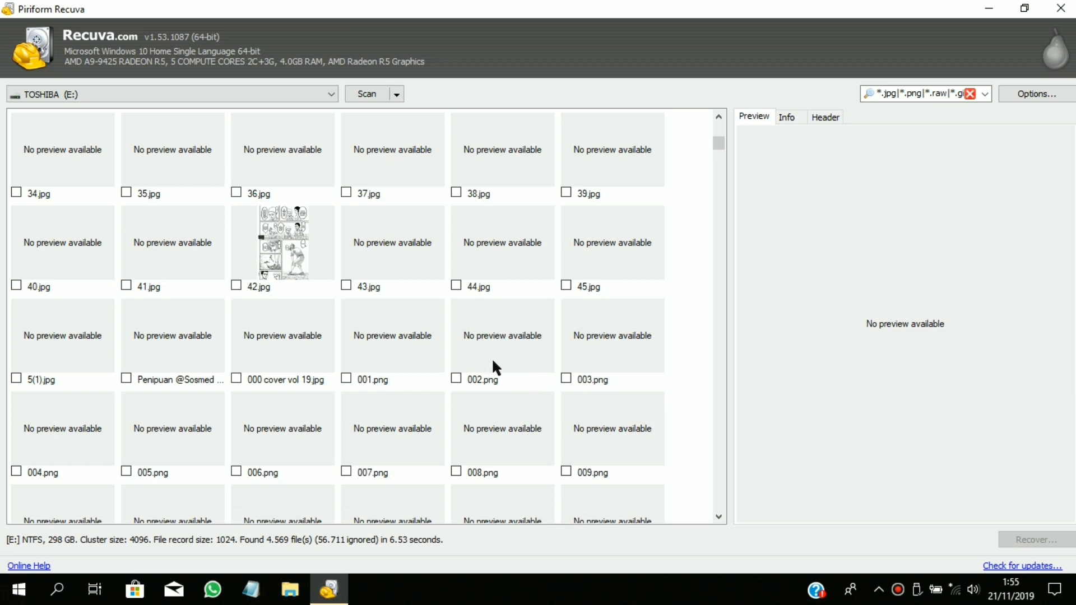
# Step: Mark the Screenshot_2019-07 and PDF to EXCEL pictures on the E: drive for recovery, previewing each one
pyautogui.scroll(-6, 624, 382)
pyautogui.click(619, 312)
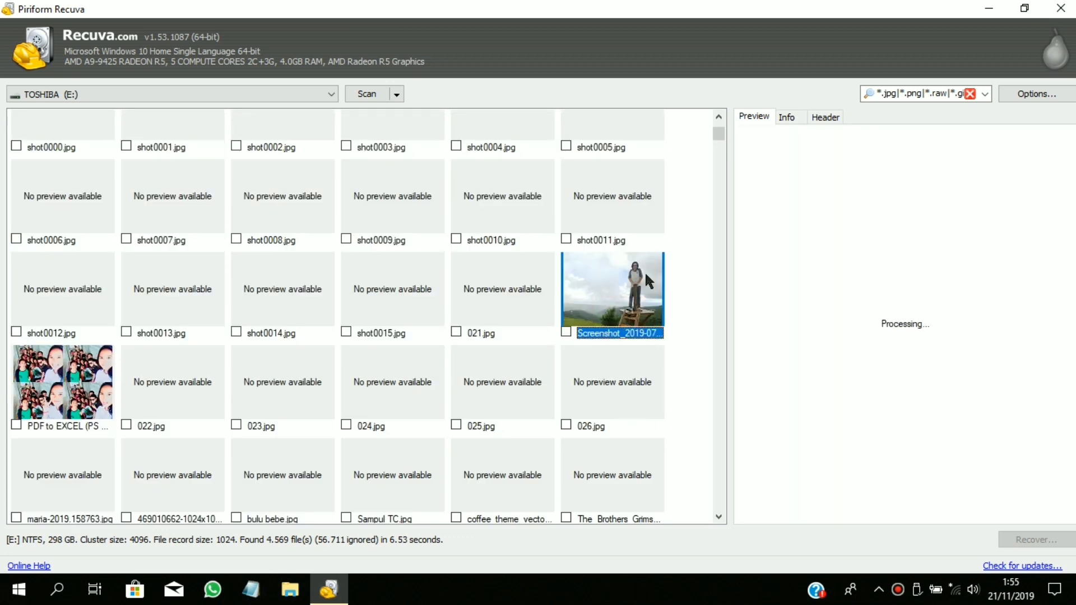
pyautogui.click(565, 332)
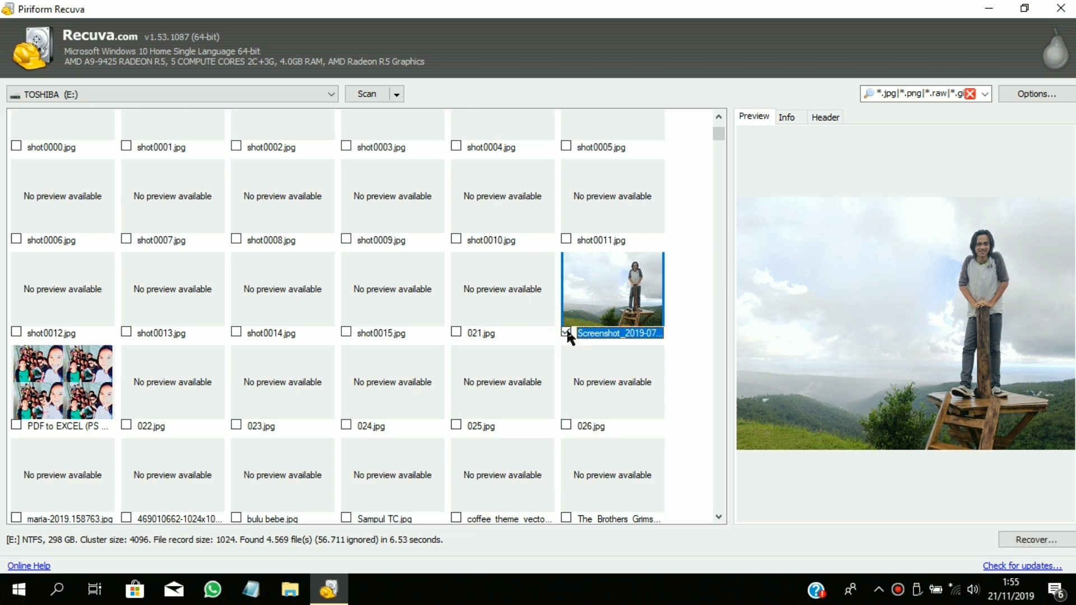
pyautogui.click(63, 380)
pyautogui.click(16, 425)
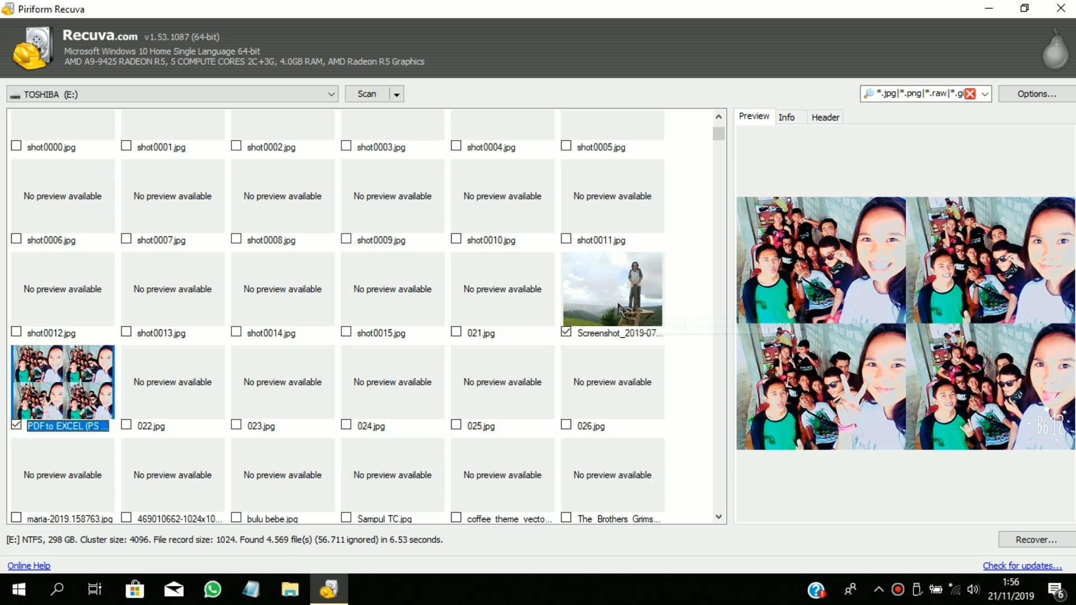
# Step: Review the recovery commands available for the marked Screenshot_2019-07 picture
pyautogui.rightClick(589, 294)
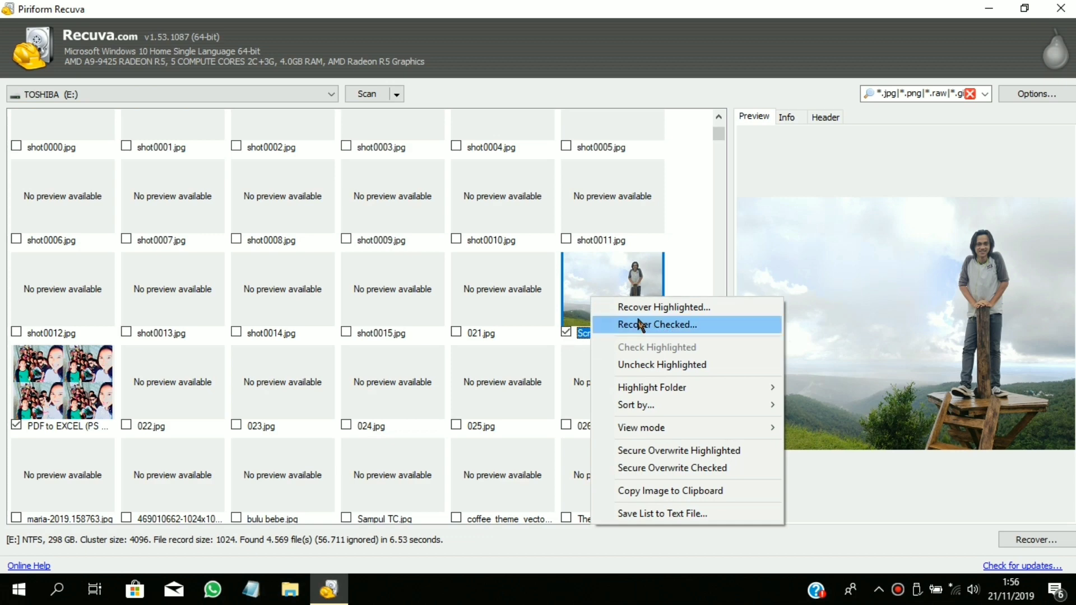
pyautogui.click(87, 395)
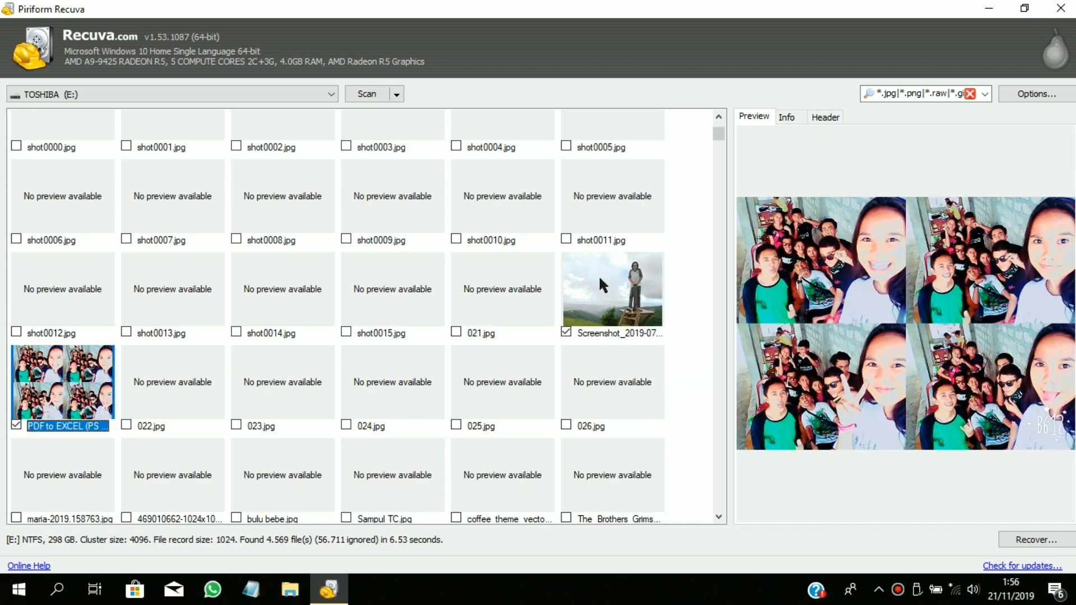
# Step: Highlight the Screenshot_2019-07 picture together with 021.jpg, shot0015.jpg, shot0014.jpg and shot0013.jpg
pyautogui.click(602, 274)
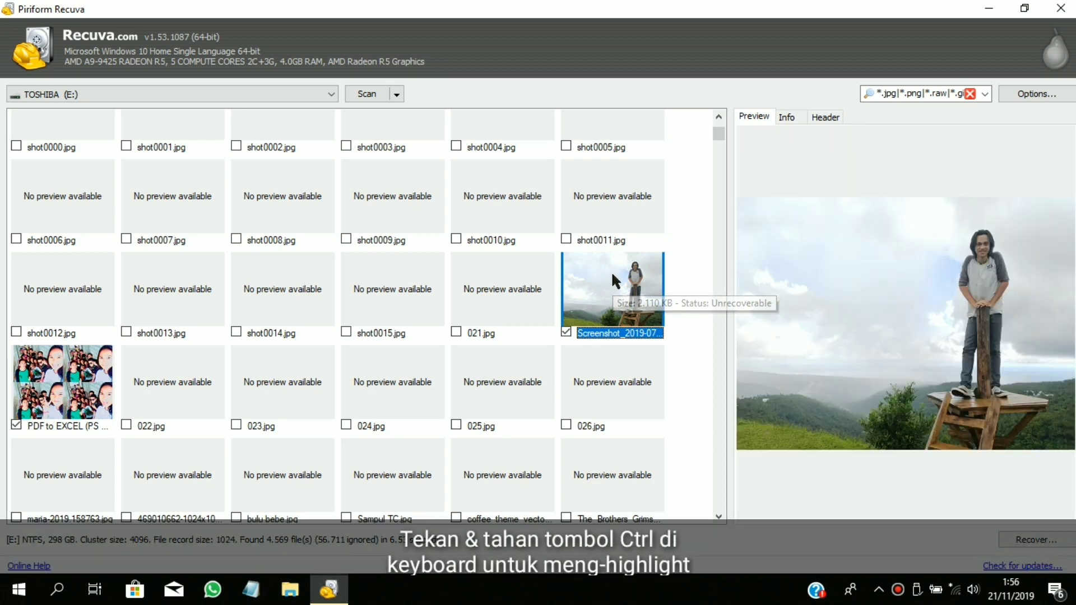
pyautogui.keyDown('ctrl'); pyautogui.click(502, 287); pyautogui.keyUp('ctrl')
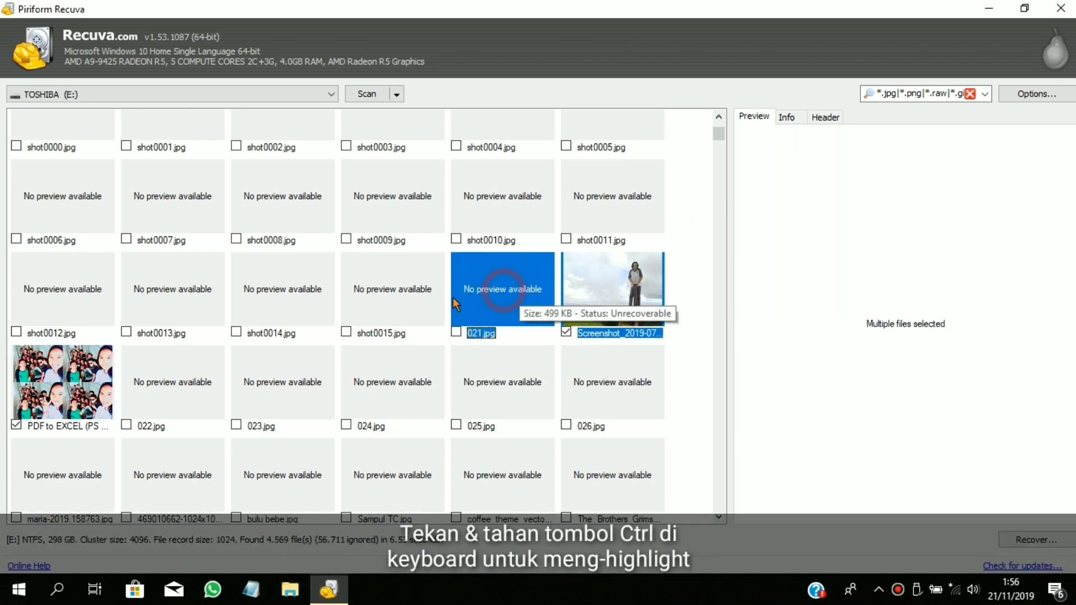
pyautogui.keyDown('ctrl'); pyautogui.click(372, 293); pyautogui.keyUp('ctrl')
pyautogui.keyDown('ctrl'); pyautogui.click(286, 299); pyautogui.keyUp('ctrl')
pyautogui.keyDown('ctrl'); pyautogui.click(178, 310); pyautogui.keyUp('ctrl')
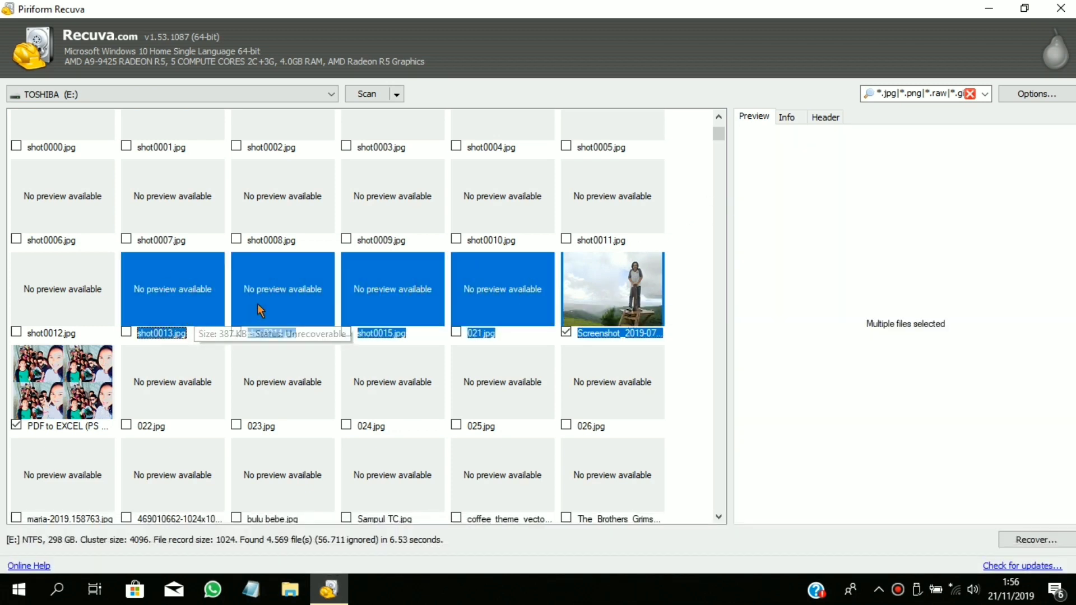
# Step: Review the commands and view modes available for the highlighted pictures, and clear the highlight
pyautogui.rightClick(297, 293)
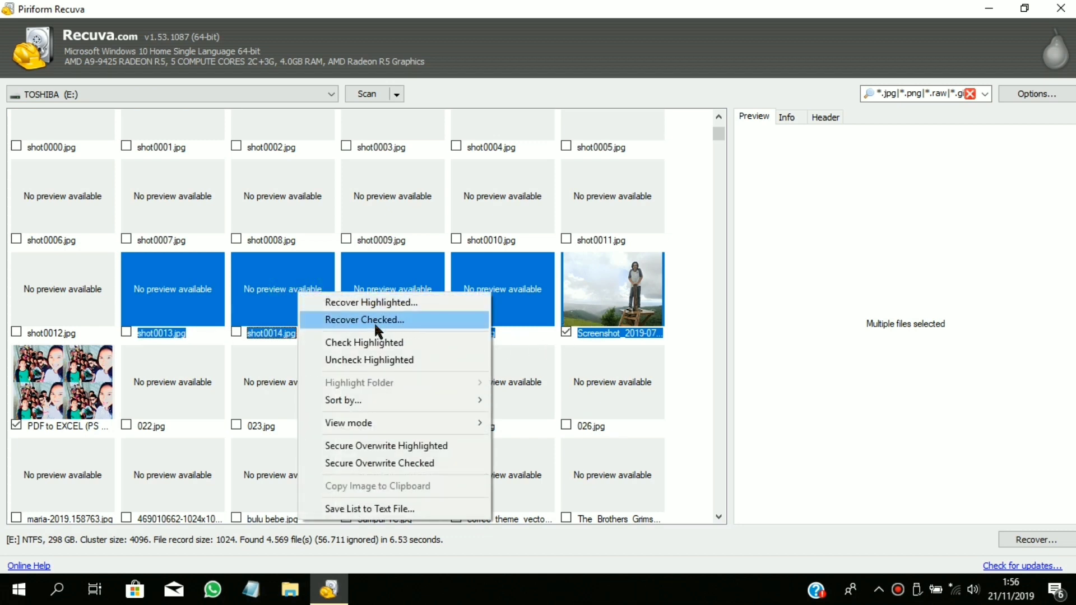
pyautogui.moveTo(470, 422)
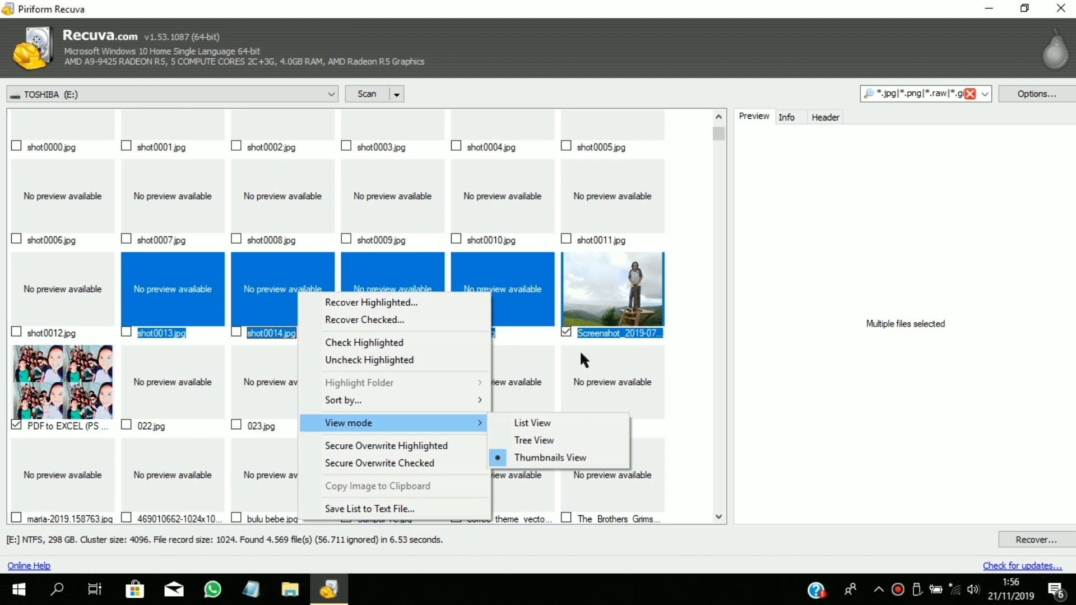
pyautogui.click(529, 339)
pyautogui.click(596, 399)
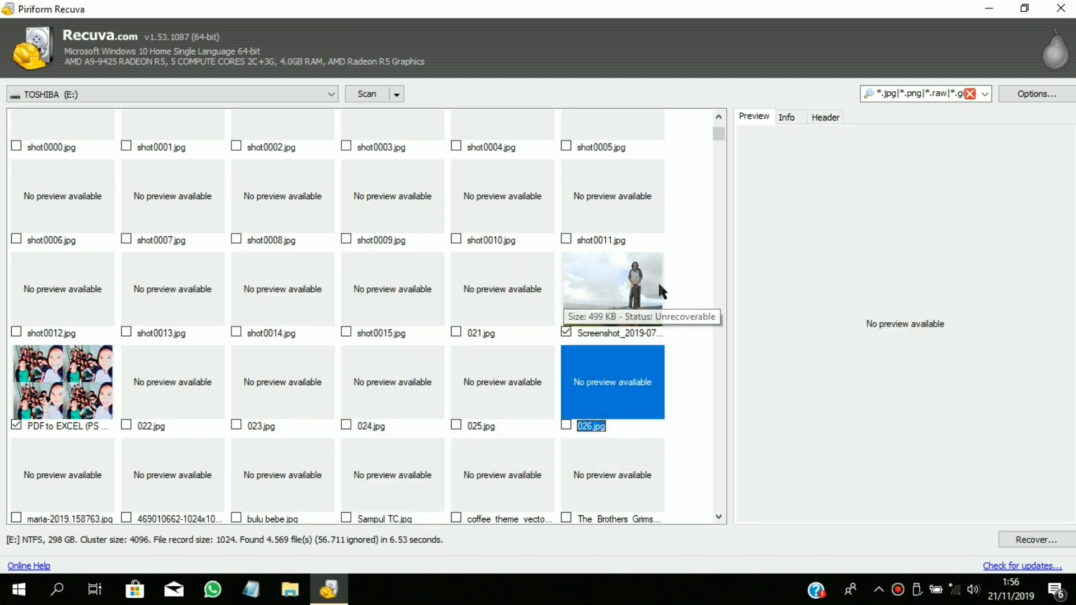
pyautogui.click(678, 257)
pyautogui.rightClick(678, 258)
pyautogui.click(697, 212)
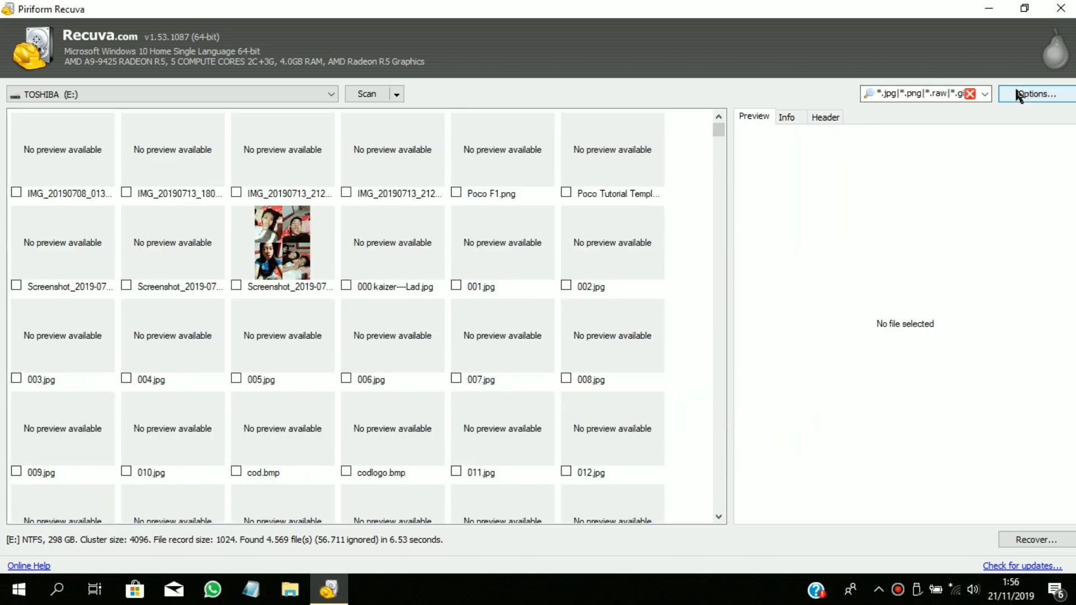
# Step: Set the view mode of the scan results to List View in the program options
pyautogui.click(1017, 96)
pyautogui.click(538, 234)
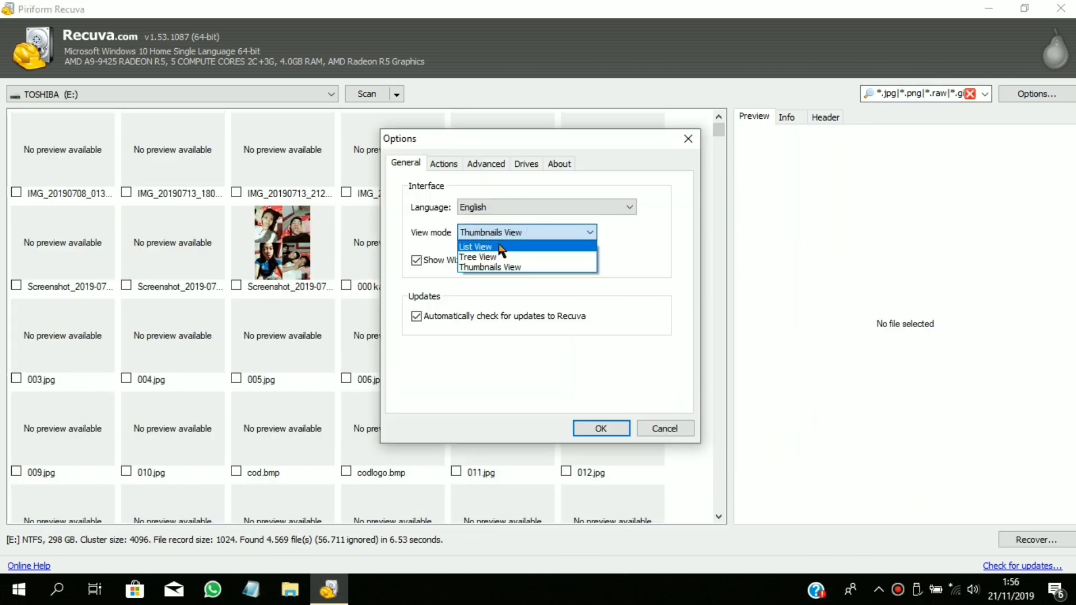
pyautogui.click(488, 245)
pyautogui.click(600, 427)
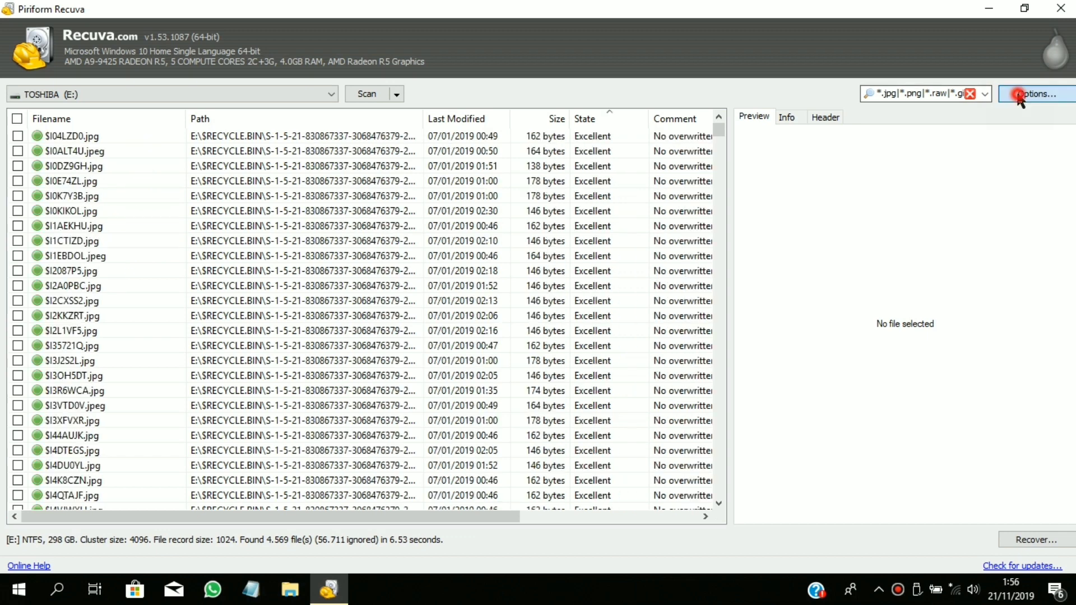
# Step: Switch the scan results from List View back to Thumbnails View in the program options
pyautogui.click(1031, 93)
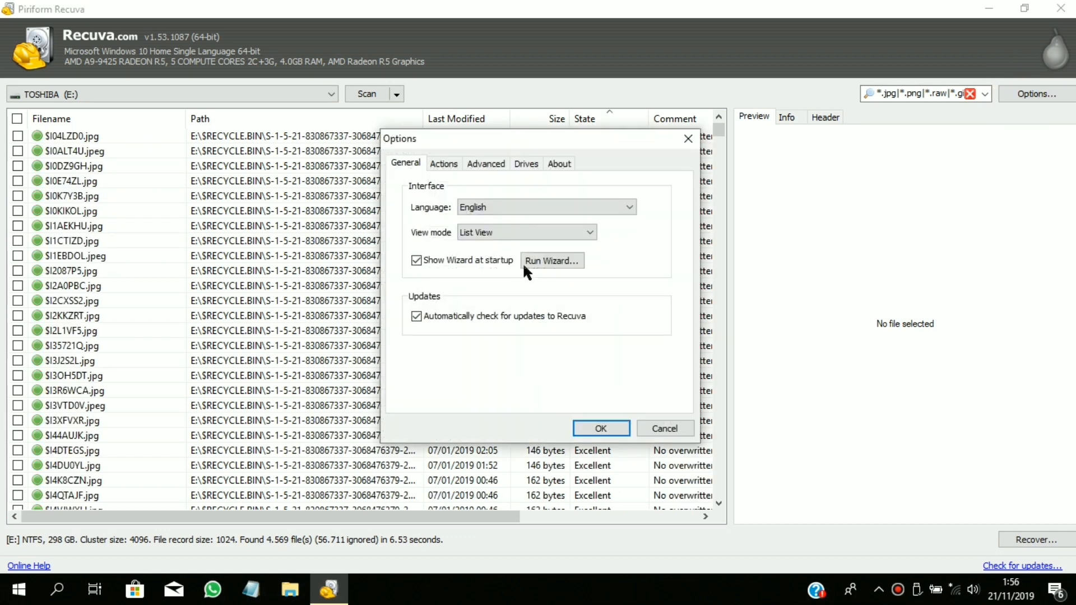
pyautogui.click(538, 234)
pyautogui.click(504, 255)
pyautogui.click(584, 429)
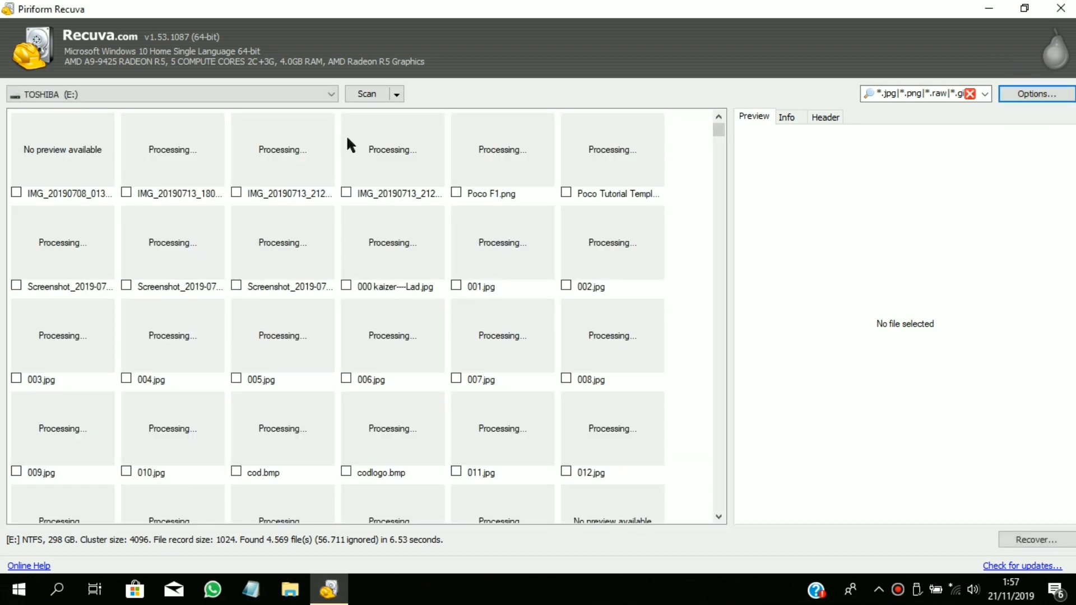
# Step: Review the sorting criteria available for the thumbnail results
pyautogui.rightClick(685, 149)
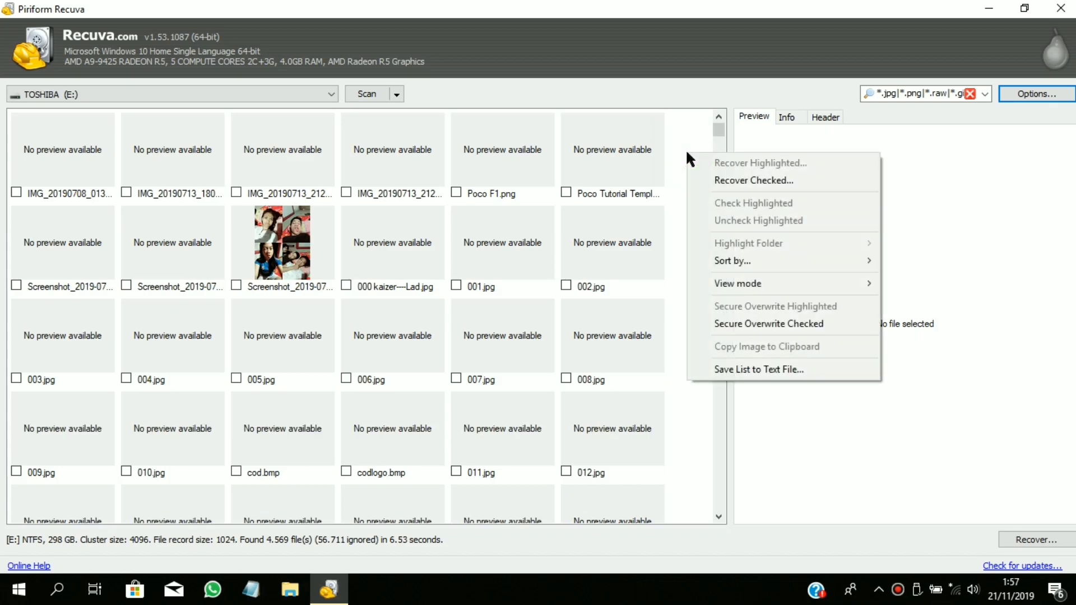
pyautogui.moveTo(735, 269)
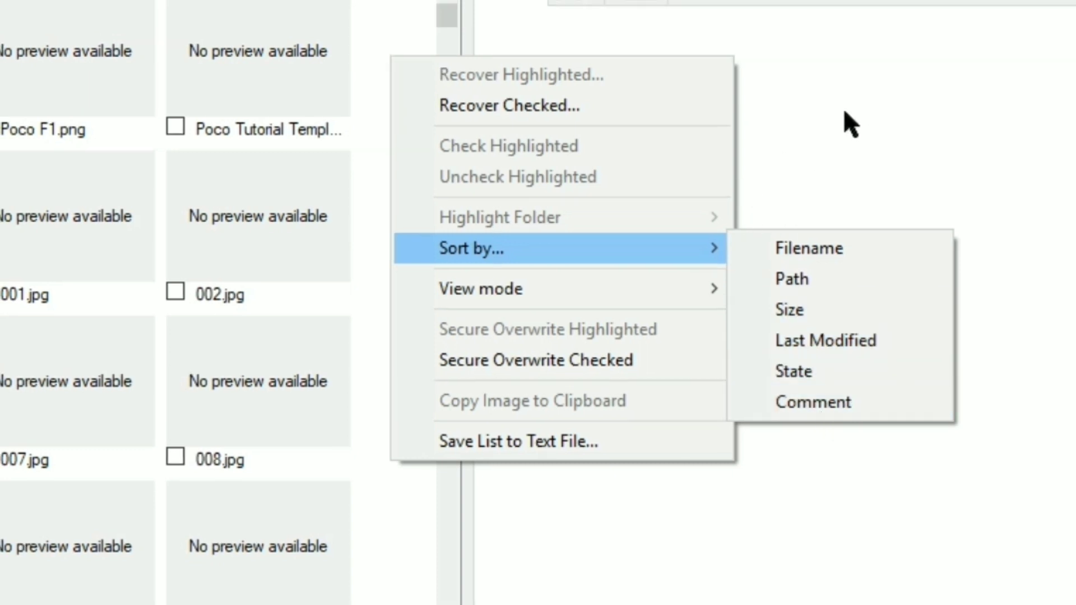
pyautogui.click(844, 112)
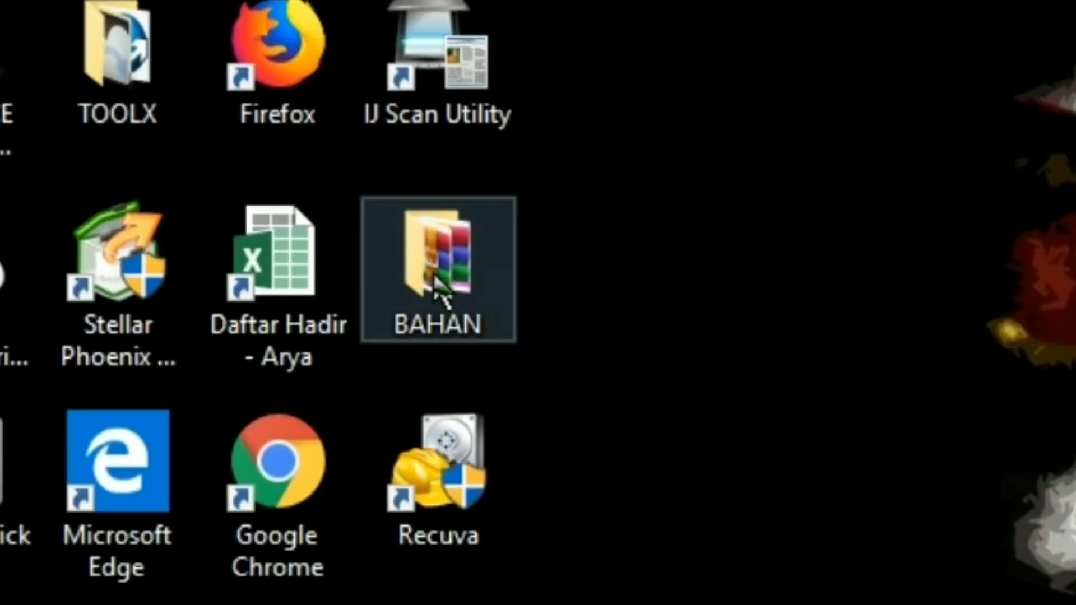
# Step: Open the Stellar Phoenix Windows Data Recovery Professional 8.0 folder inside the desktop's BAHAN folder
pyautogui.doubleClick(268, 342)
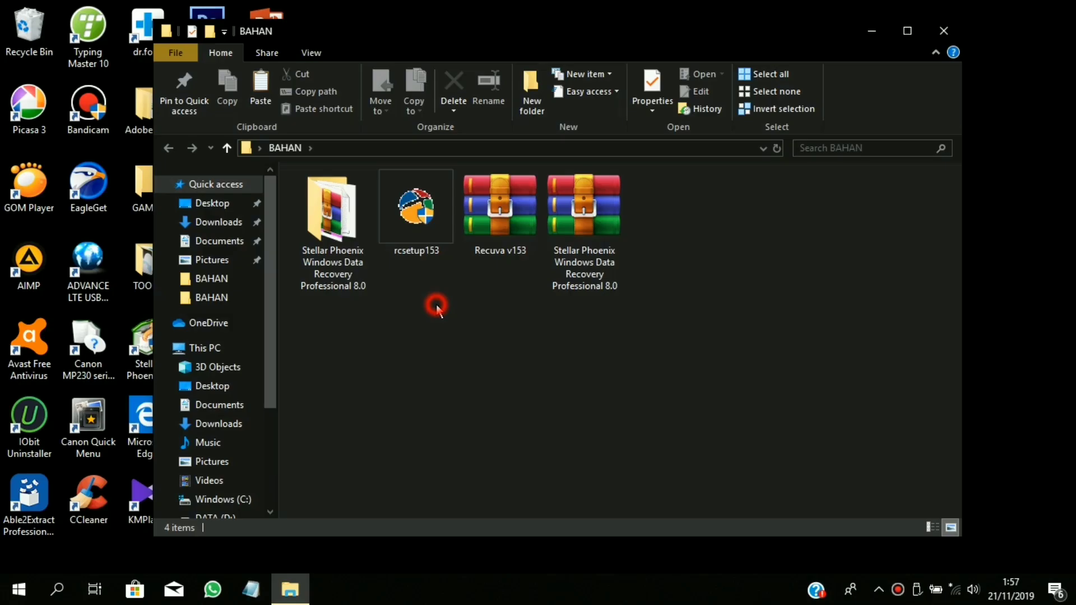
pyautogui.click(345, 246)
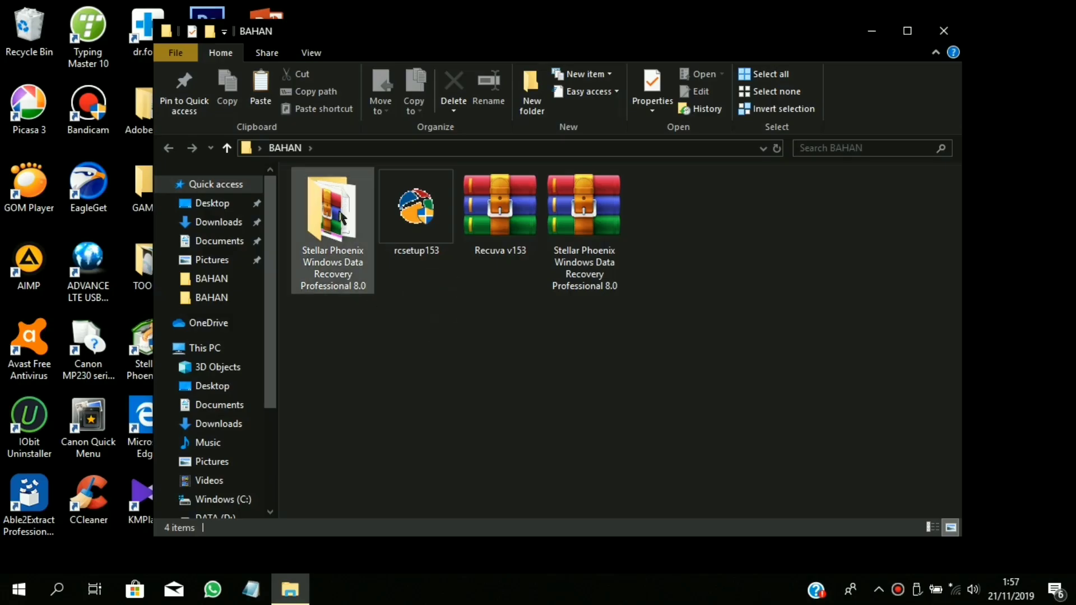
pyautogui.doubleClick(347, 249)
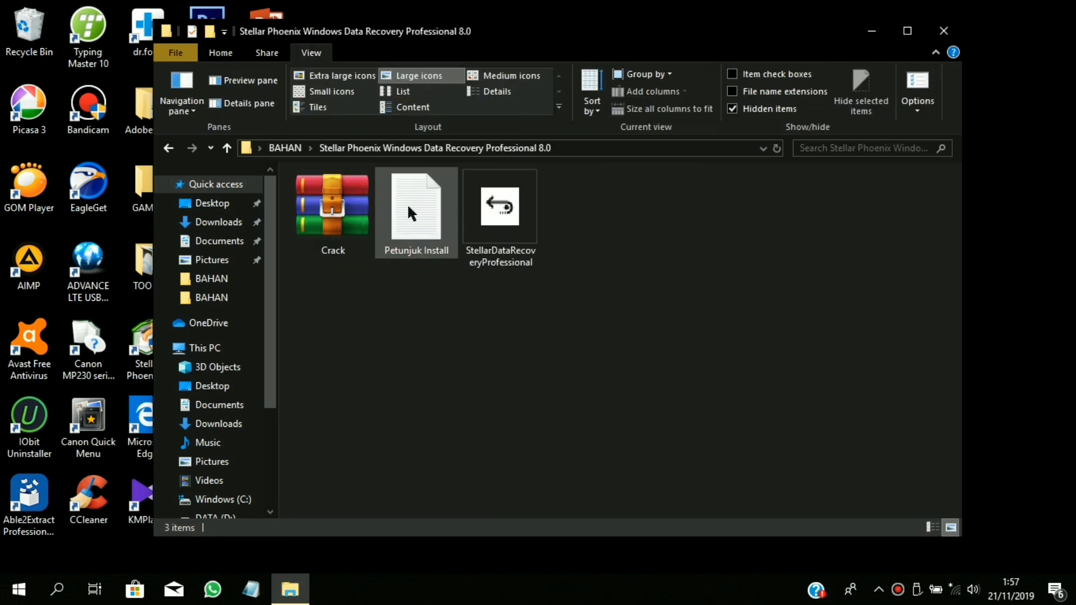
# Step: Read the installation instructions in the Petunjuk Install text file and close it
pyautogui.click(408, 206)
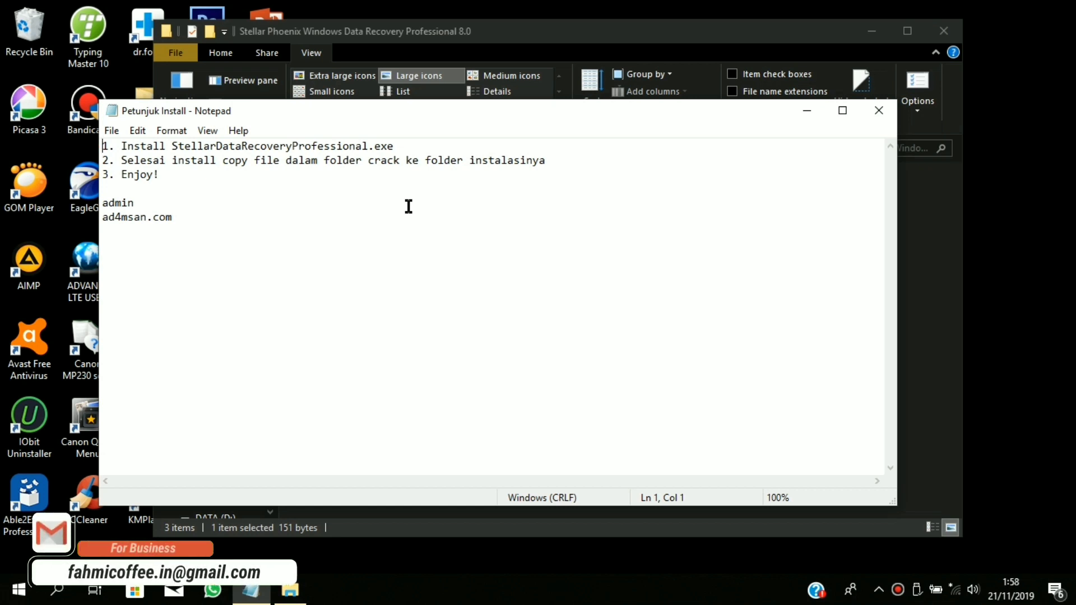
pyautogui.moveTo(649, 90); pyautogui.dragTo(644, 94)
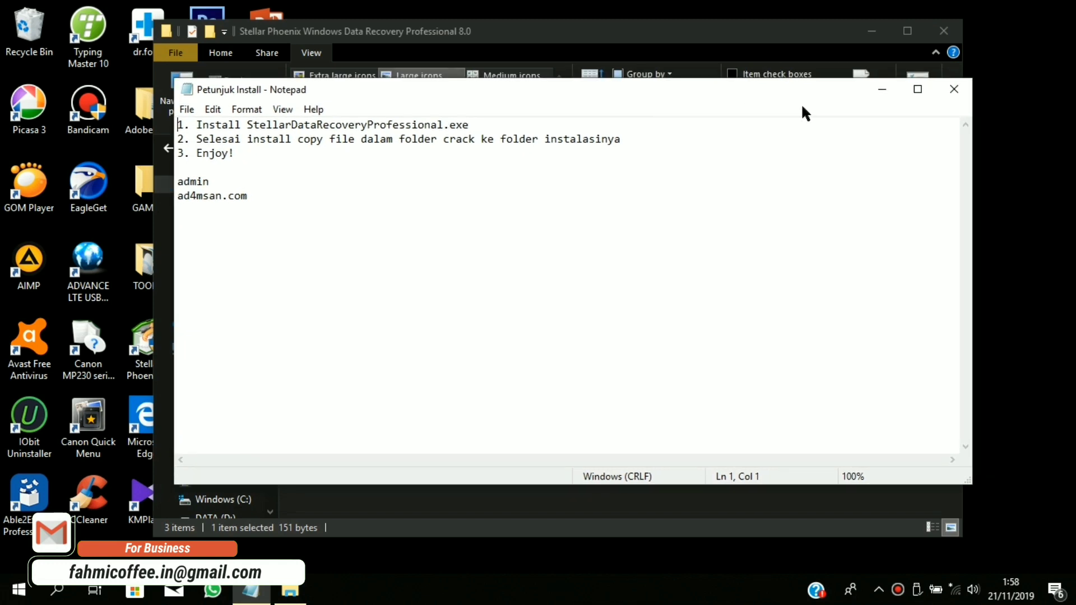
pyautogui.click(954, 91)
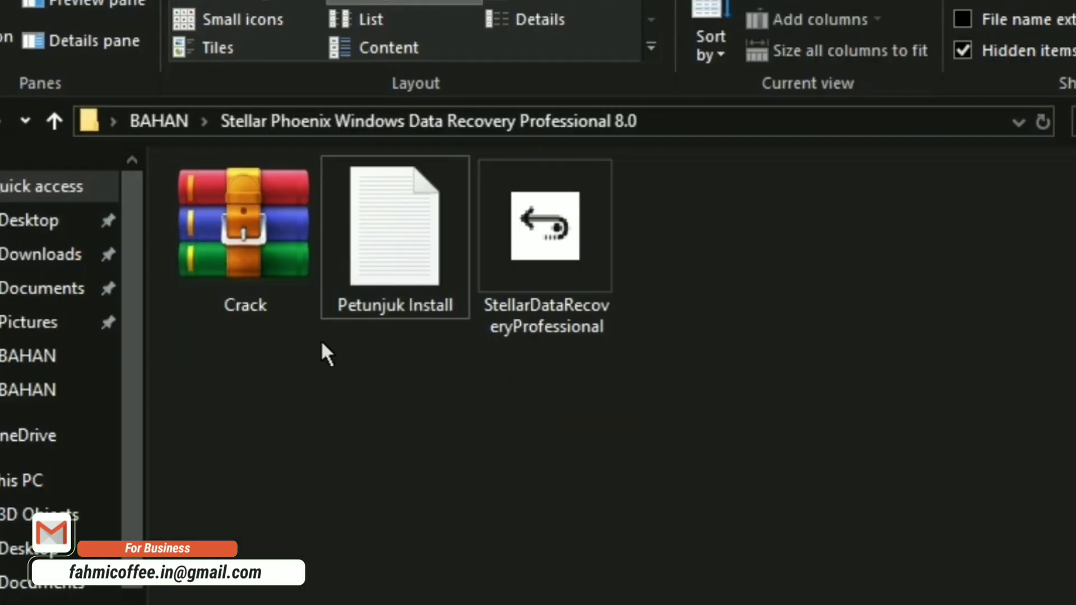
# Step: Launch the StellarDataRecoveryProfessional installer and accept English as the setup language
pyautogui.doubleClick(540, 249)
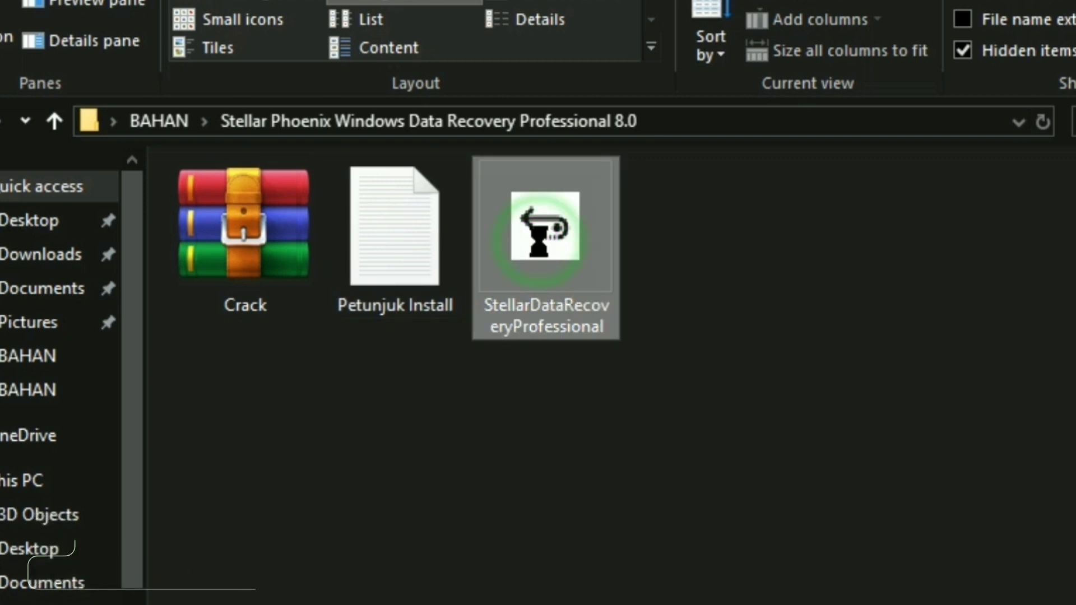
pyautogui.rightClick(540, 249)
pyautogui.click(609, 171)
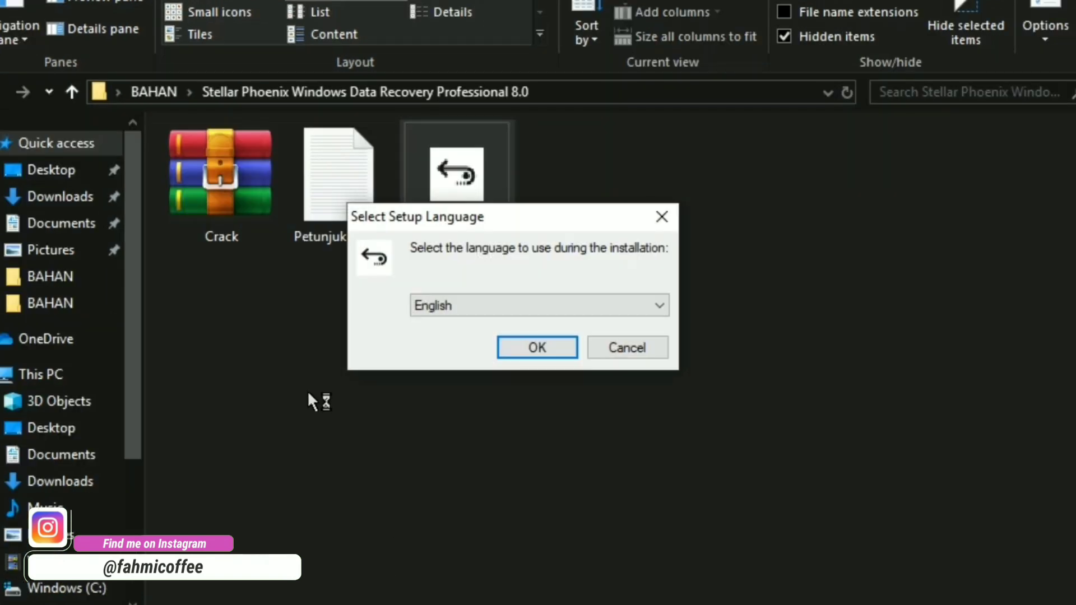
pyautogui.click(504, 305)
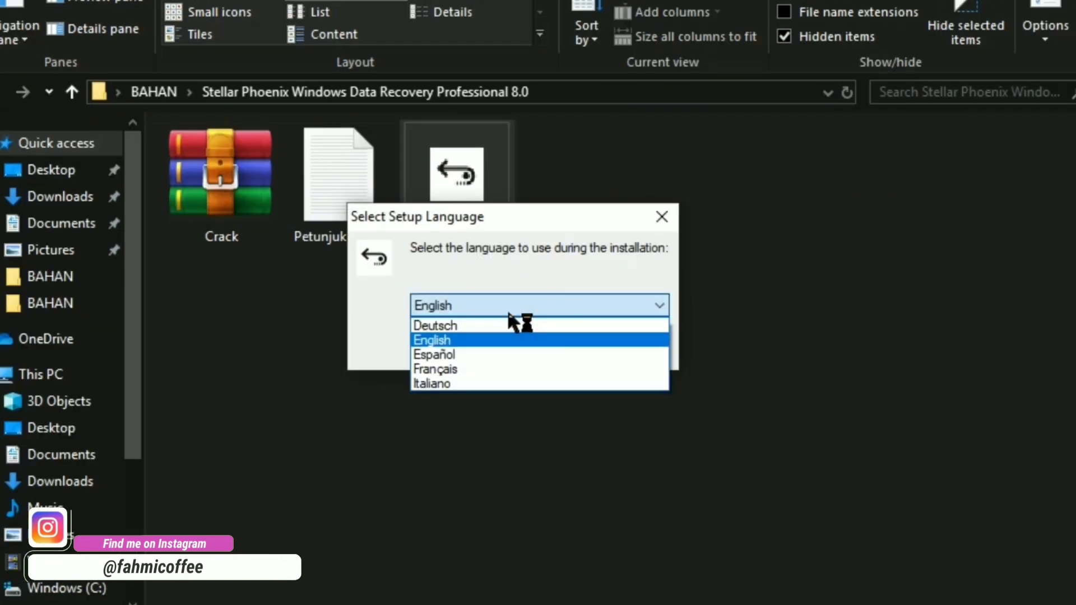
pyautogui.click(506, 307)
pyautogui.click(543, 345)
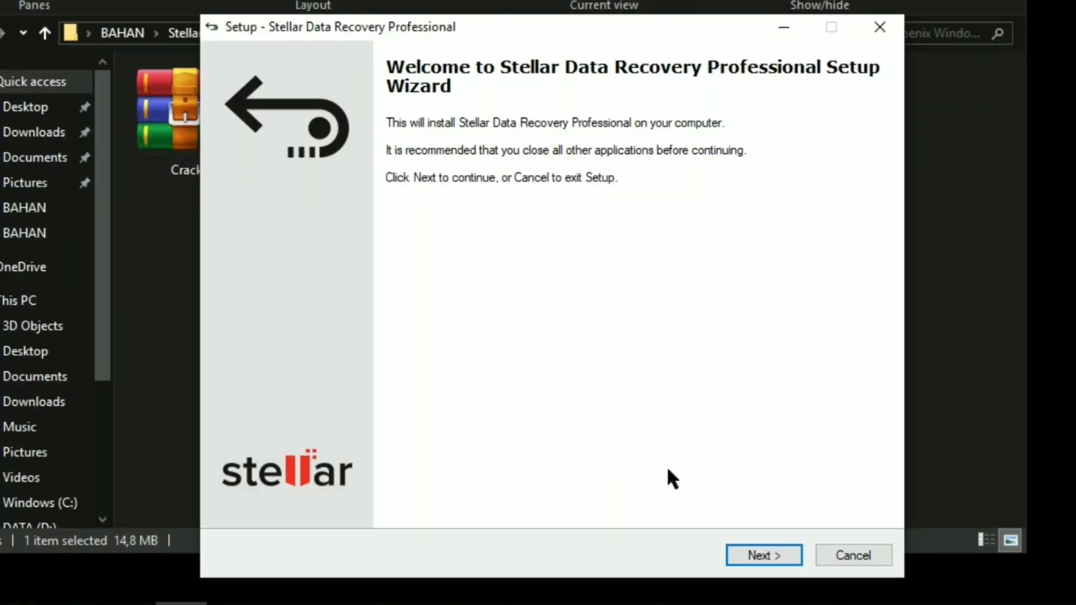
# Step: Install Stellar Data Recovery Professional with the default install and Start Menu folders, and finish setup with the launch option enabled
pyautogui.click(765, 554)
pyautogui.click(763, 556)
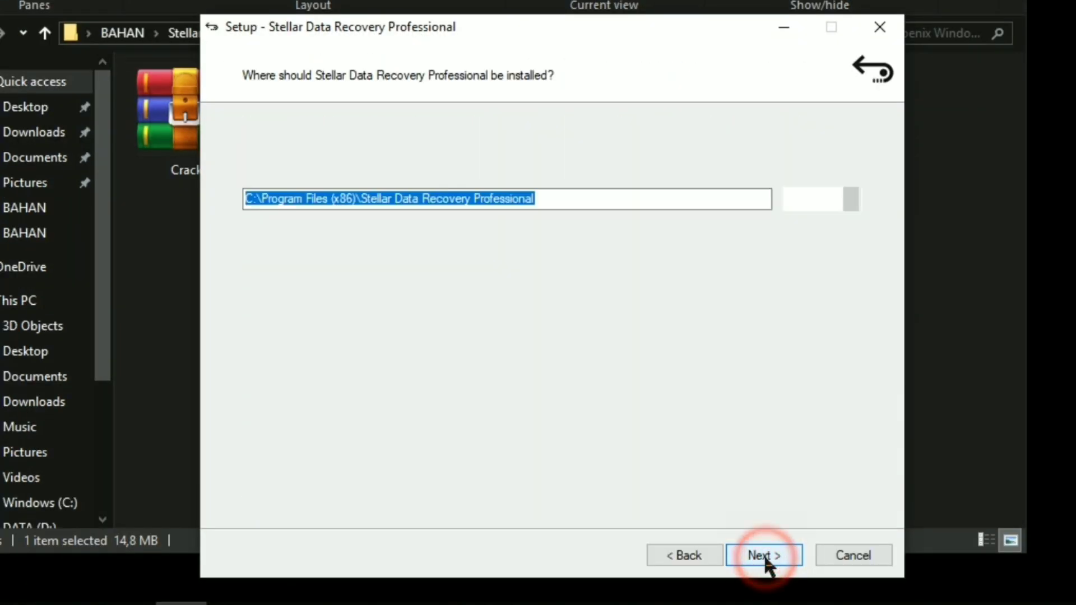
pyautogui.click(765, 556)
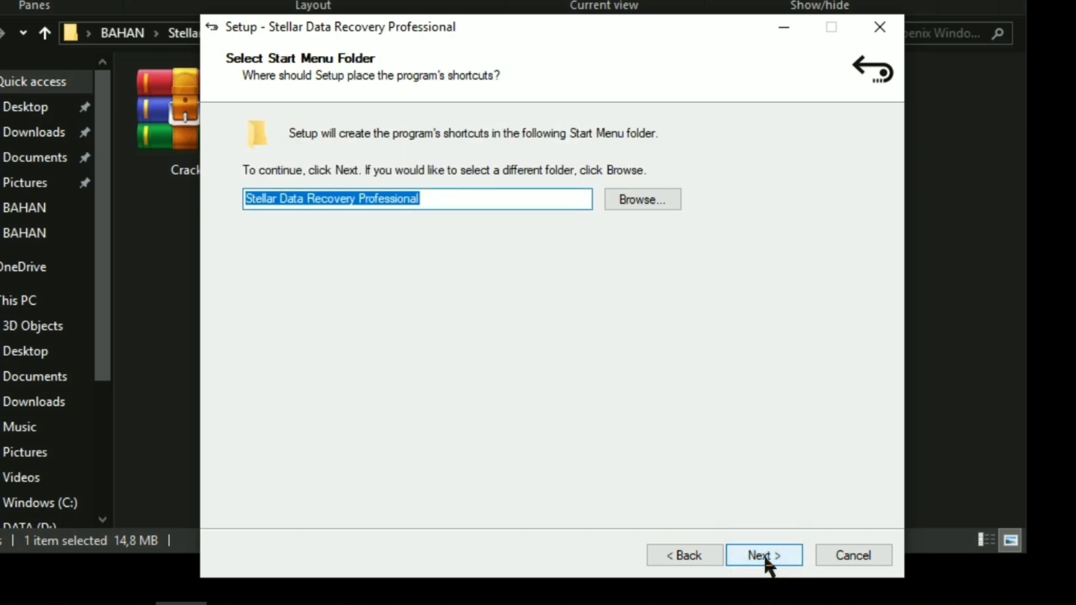
pyautogui.click(766, 556)
pyautogui.click(764, 555)
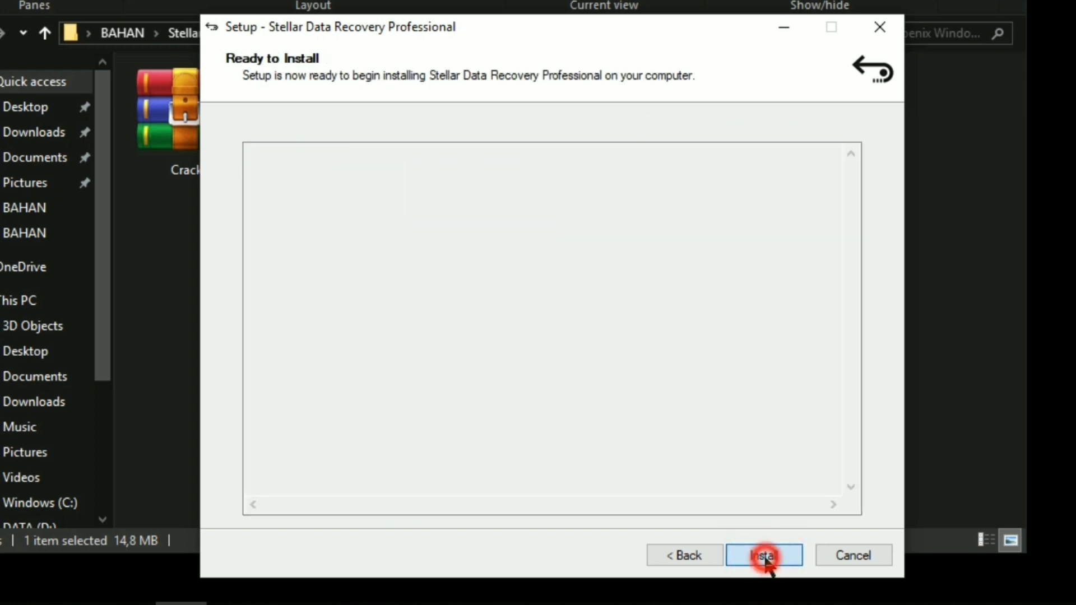
pyautogui.click(764, 556)
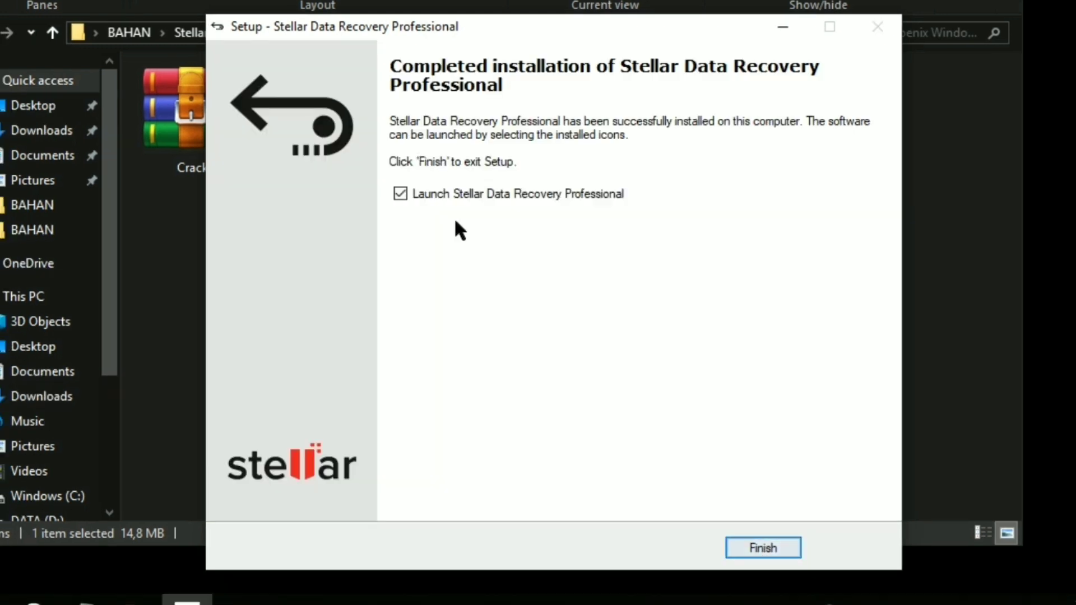
pyautogui.click(760, 548)
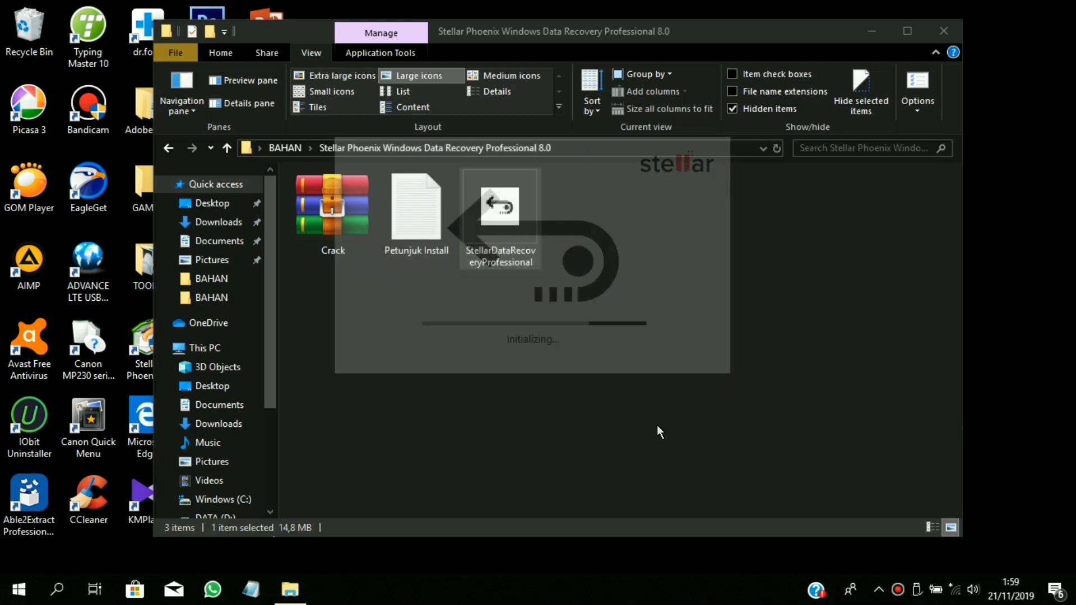
# Step: Move the Stellar Data Recovery Professional window aside and close the program
pyautogui.moveTo(923, 49); pyautogui.dragTo(270, 18)
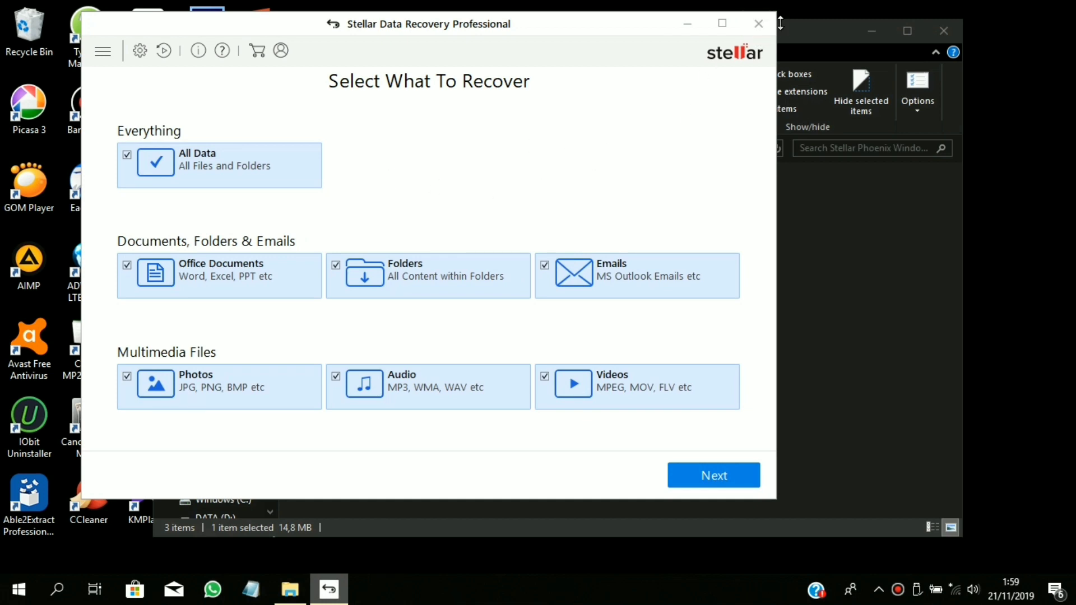
pyautogui.click(758, 23)
pyautogui.click(603, 301)
# Step: Extract the Crack archive into the current folder and open the extracted Crack folder
pyautogui.click(329, 215)
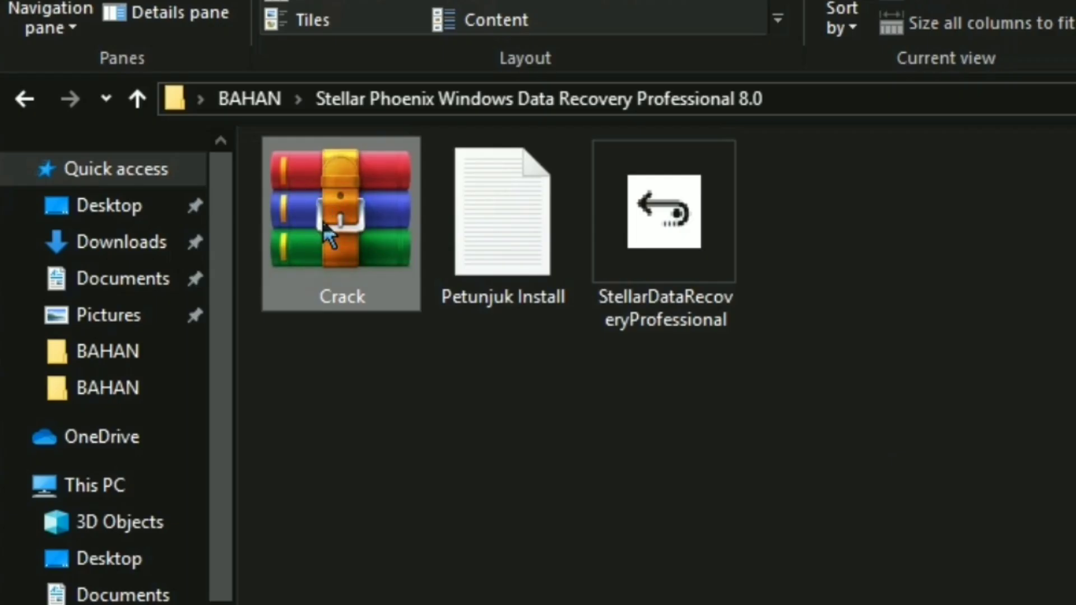
pyautogui.rightClick(323, 212)
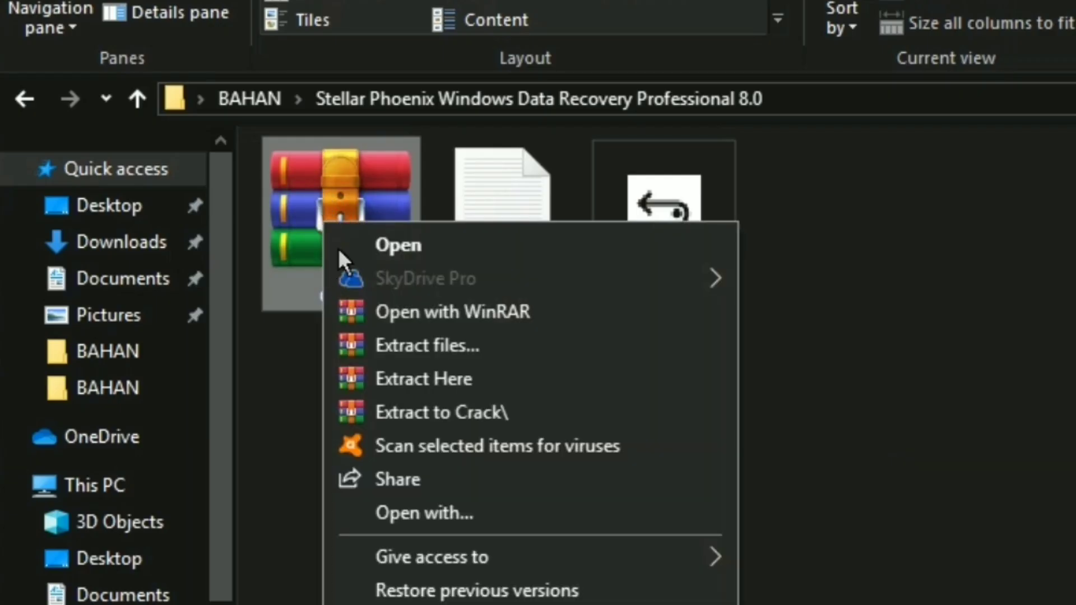
pyautogui.click(430, 381)
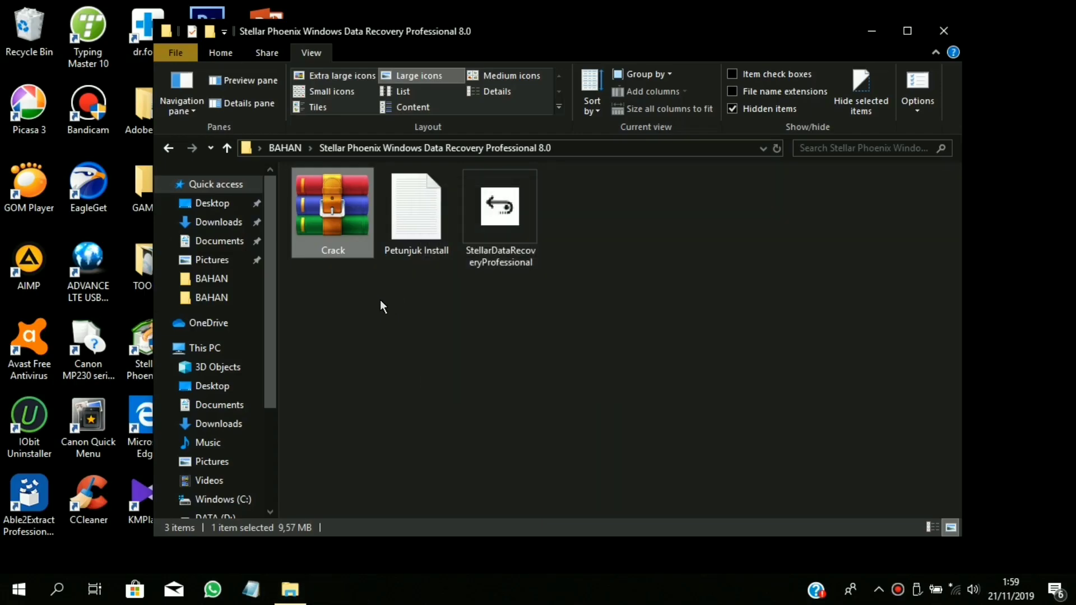
pyautogui.click(372, 309)
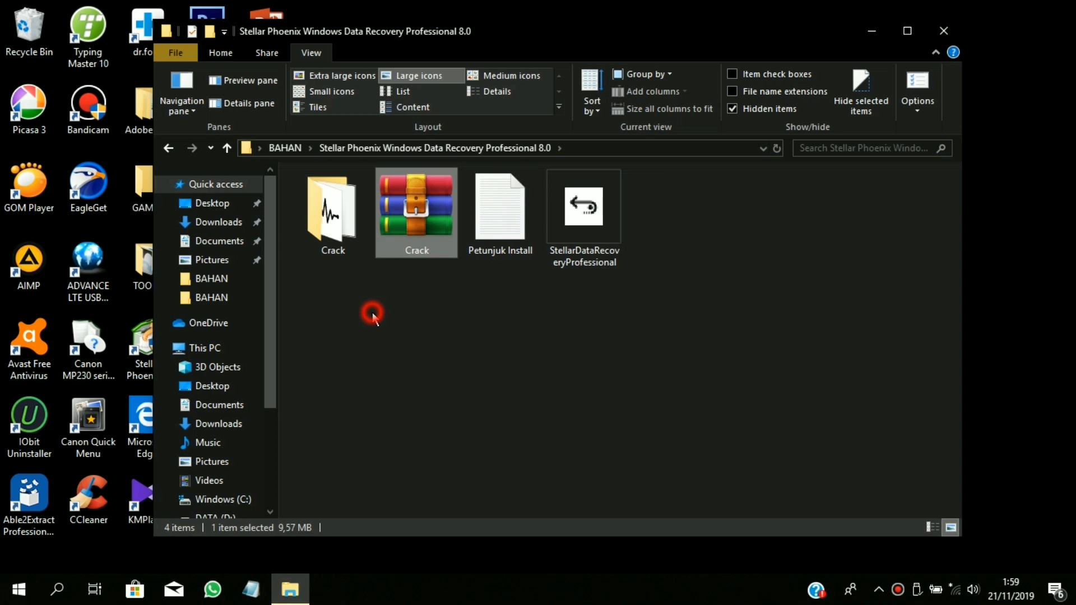
pyautogui.click(331, 232)
pyautogui.doubleClick(332, 234)
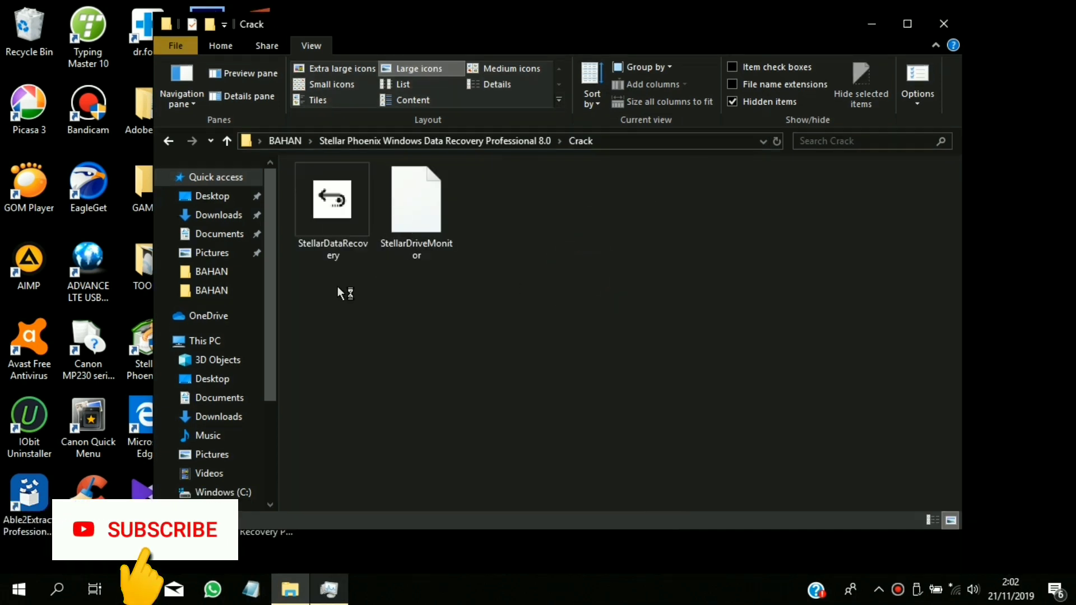
# Step: Copy the StellarDataRecovery and StellarDriveMonitor files from the Crack folder and open the Windows (C:) drive
pyautogui.moveTo(328, 290); pyautogui.dragTo(454, 216)
pyautogui.click(425, 199)
pyautogui.moveTo(348, 290); pyautogui.dragTo(422, 202)
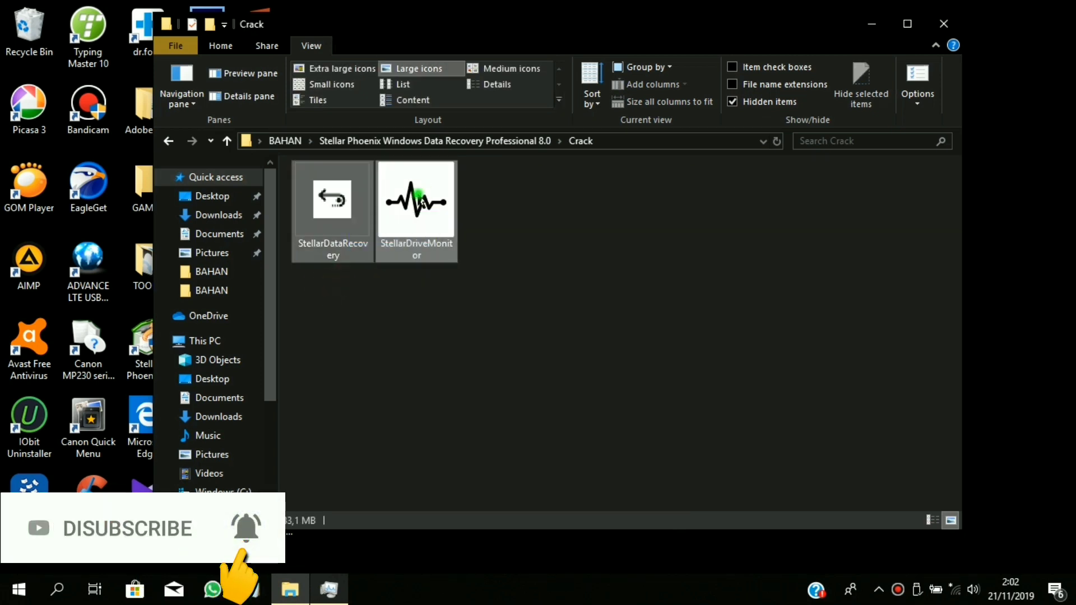
pyautogui.rightClick(422, 201)
pyautogui.click(460, 429)
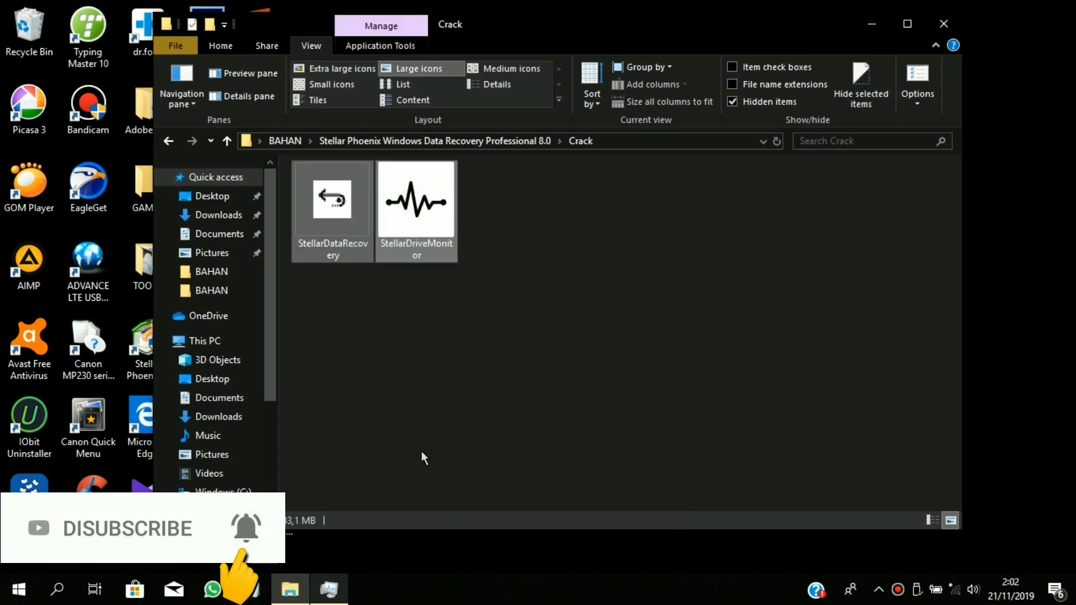
pyautogui.scroll(-2, 249, 367)
pyautogui.click(239, 422)
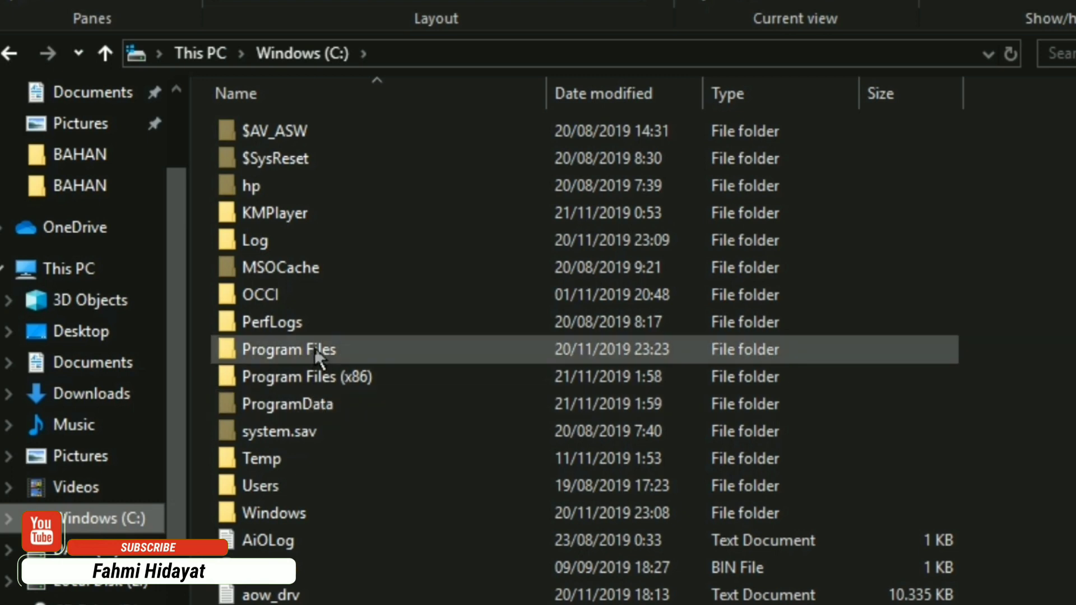
# Step: Open the Stellar Data Recovery Professional installation folder inside Program Files (x86)
pyautogui.click(303, 381)
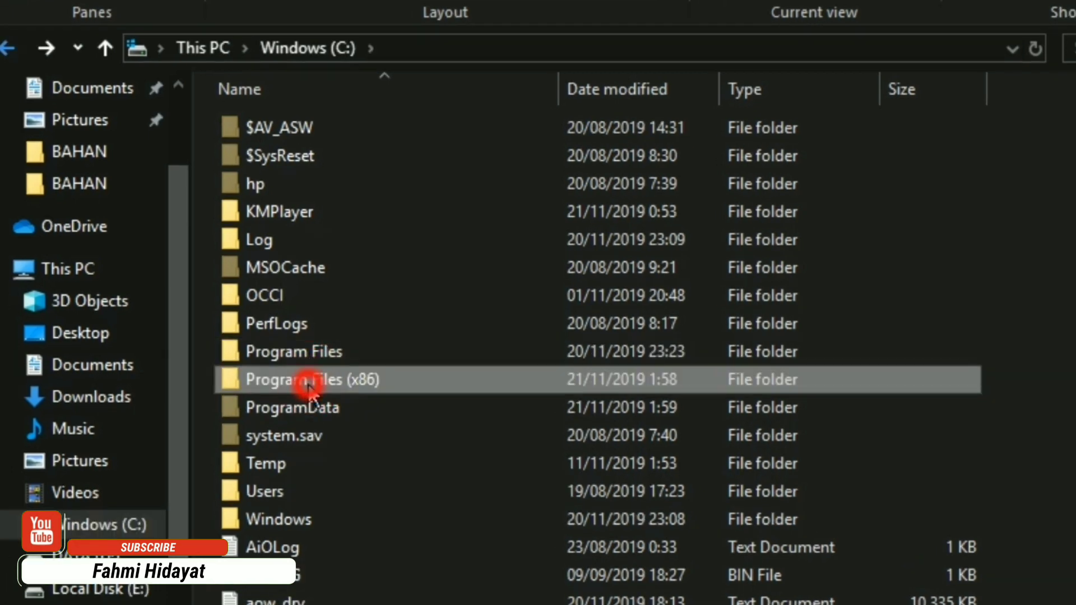
pyautogui.doubleClick(308, 385)
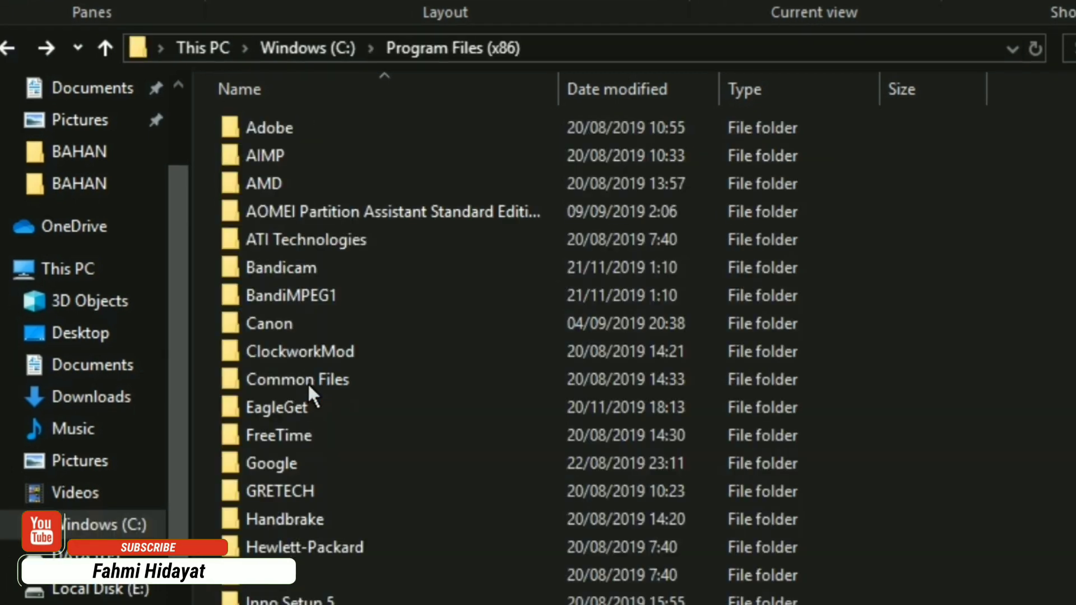
pyautogui.scroll(-3, 307, 386)
pyautogui.scroll(-6, 308, 384)
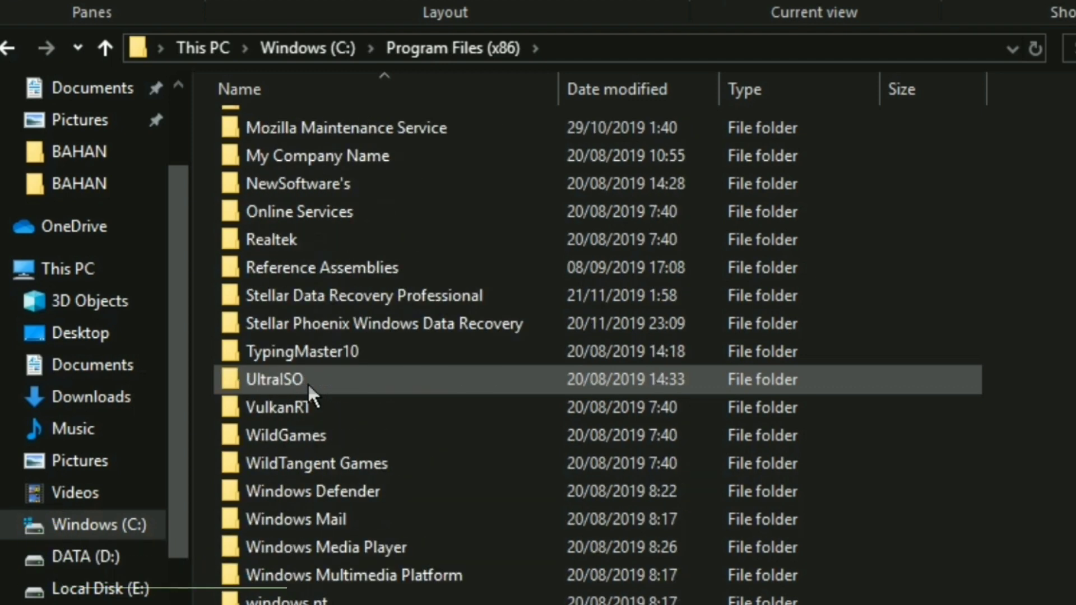
pyautogui.click(361, 302)
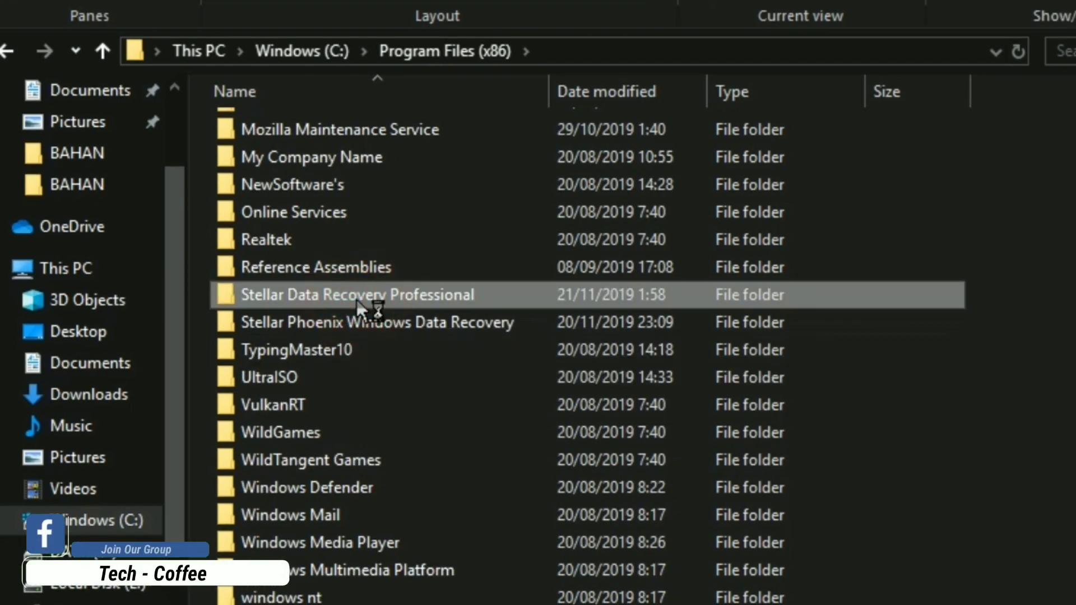
pyautogui.doubleClick(356, 297)
pyautogui.scroll(-2, 539, 261)
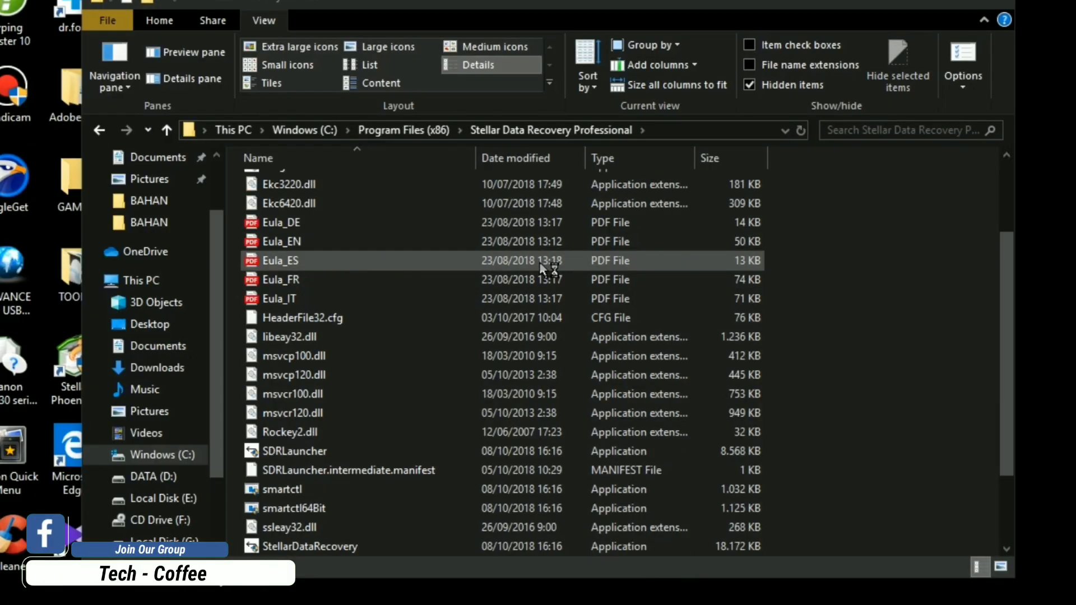
pyautogui.scroll(2, 539, 261)
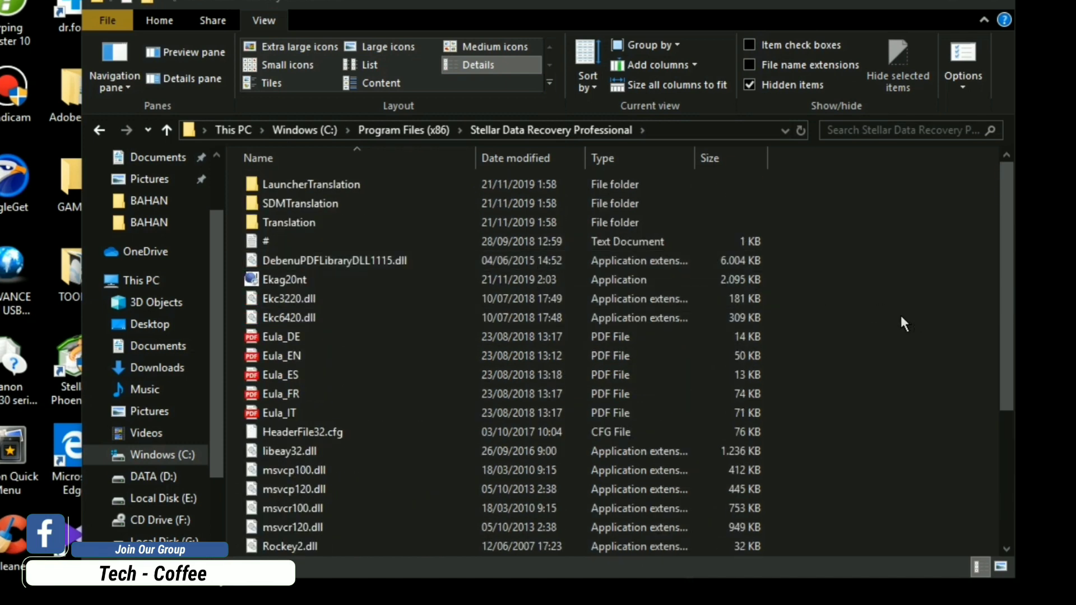
# Step: Paste the copied files into the installation folder, replace the existing ones with administrator permission for all items, and close the folder window
pyautogui.rightClick(900, 317)
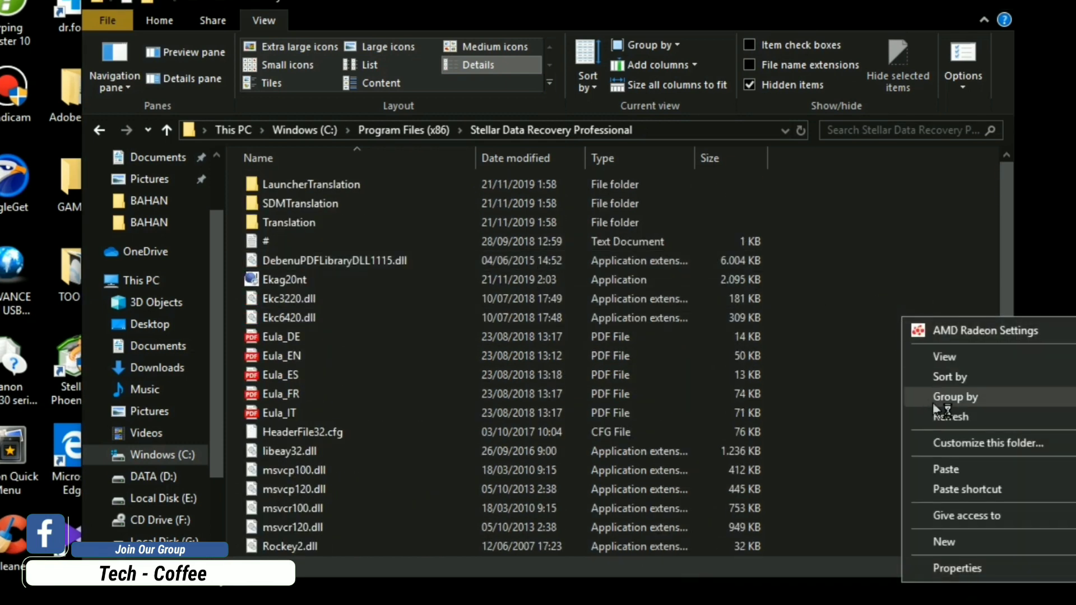
pyautogui.click(946, 469)
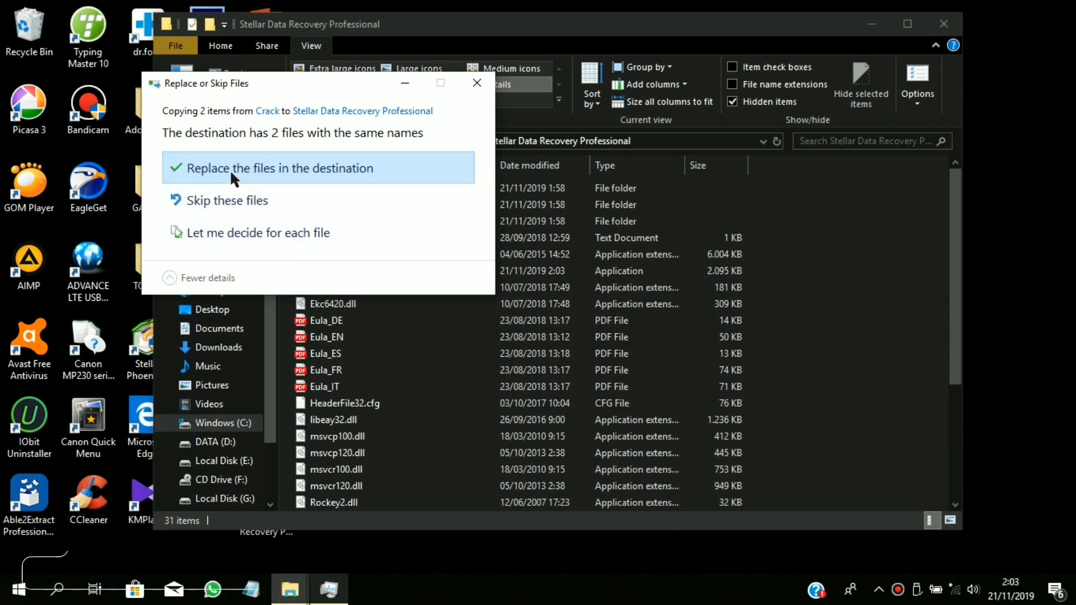
pyautogui.click(266, 168)
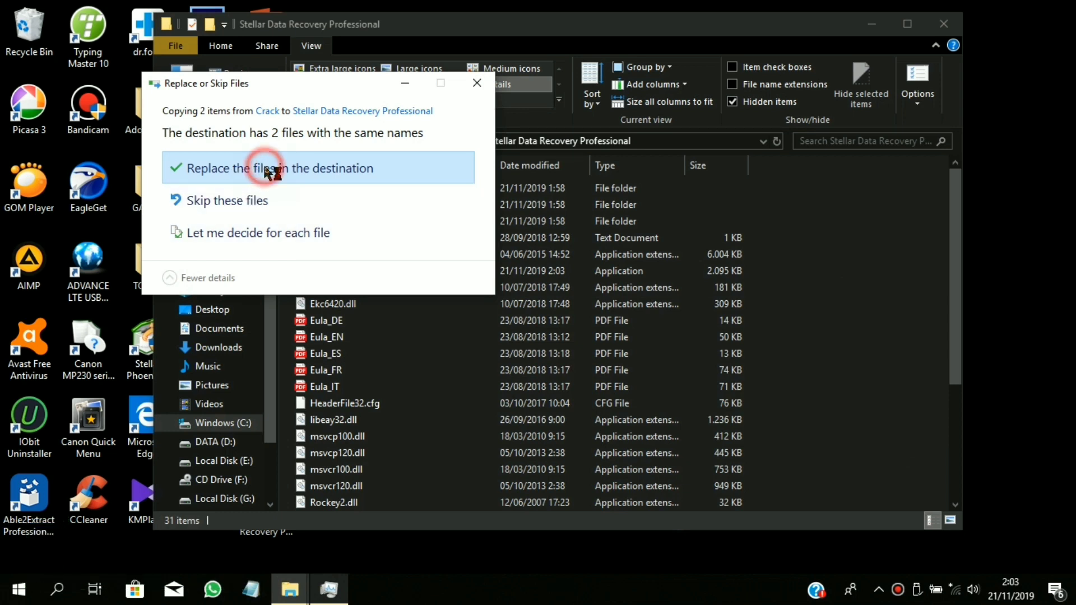
pyautogui.click(195, 196)
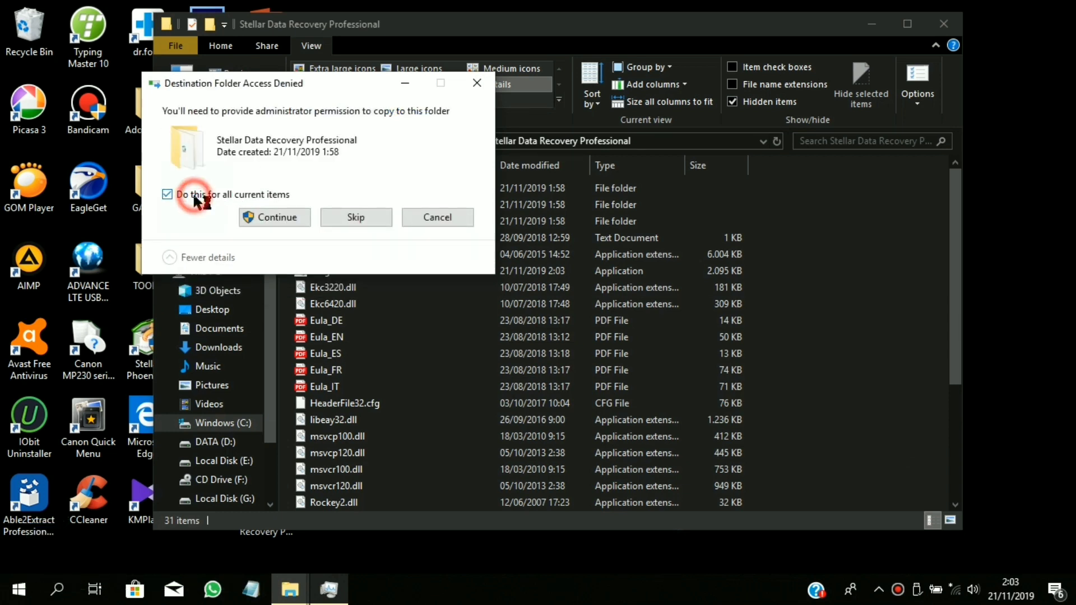
pyautogui.click(280, 217)
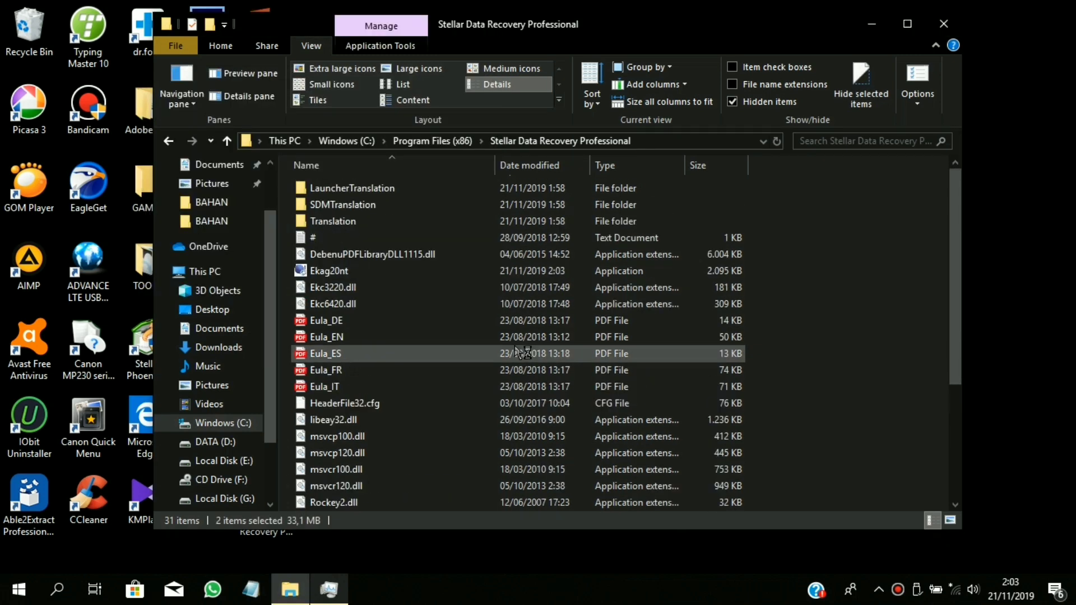
pyautogui.click(943, 25)
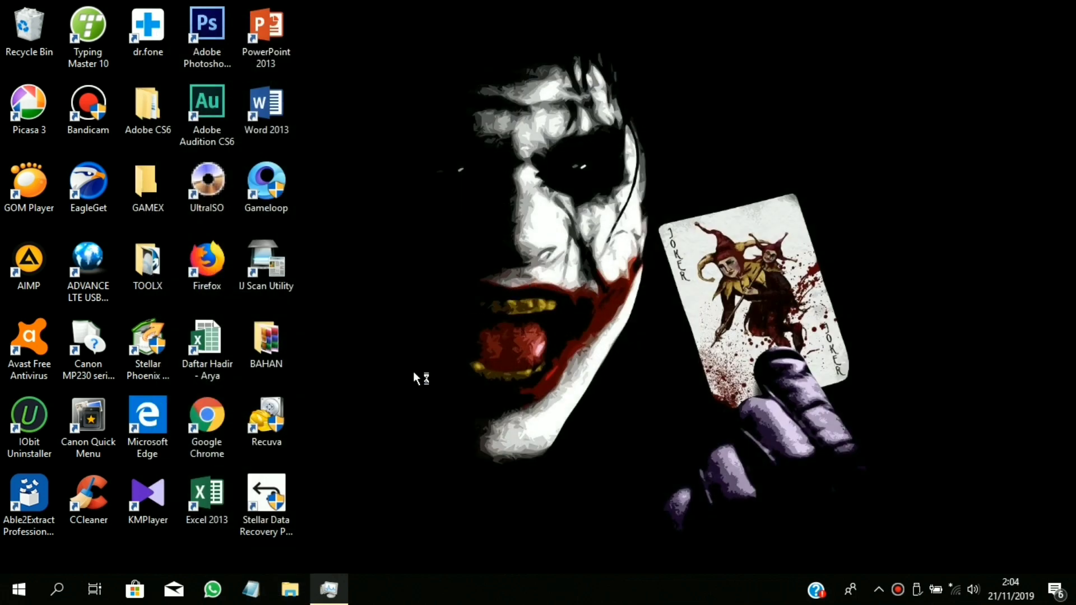
# Step: Launch Stellar Data Recovery Professional from the desktop, choose the data types to recover, and continue to the location selection
pyautogui.doubleClick(269, 493)
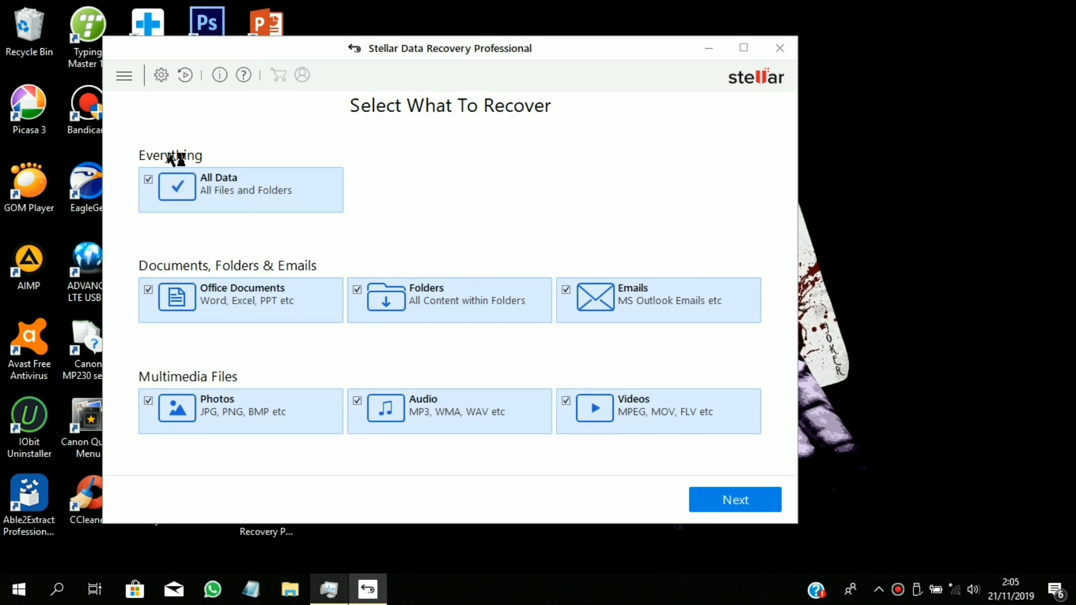
pyautogui.click(149, 180)
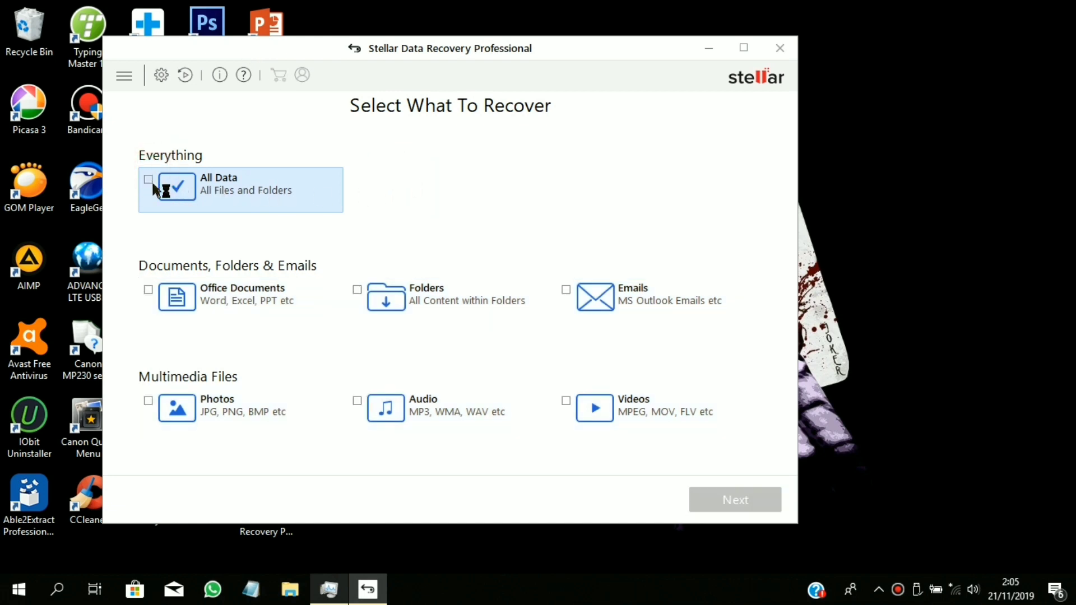
pyautogui.click(454, 213)
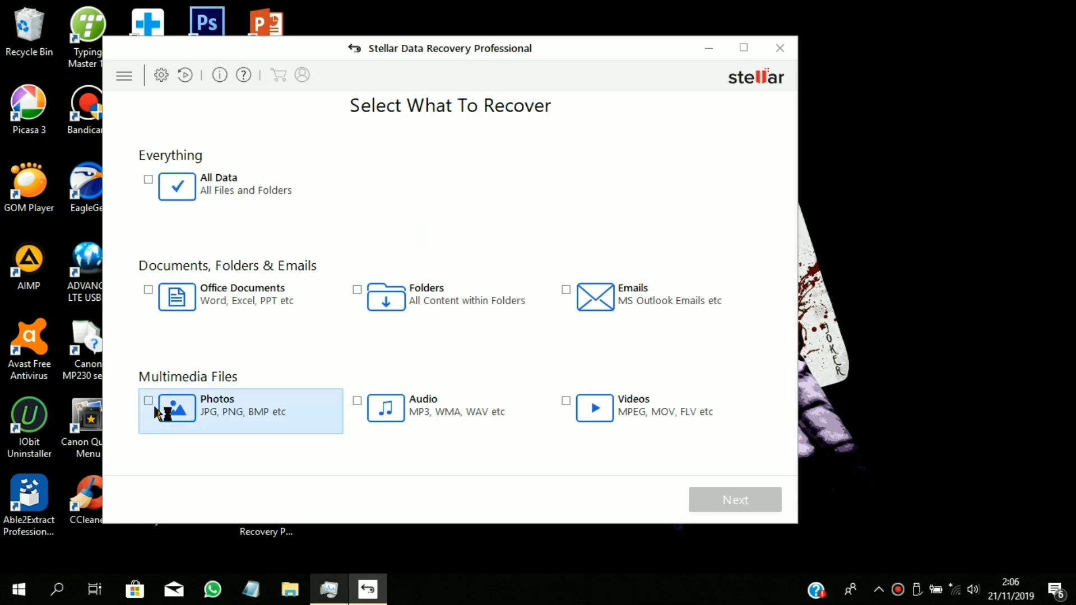
pyautogui.click(149, 291)
pyautogui.click(719, 491)
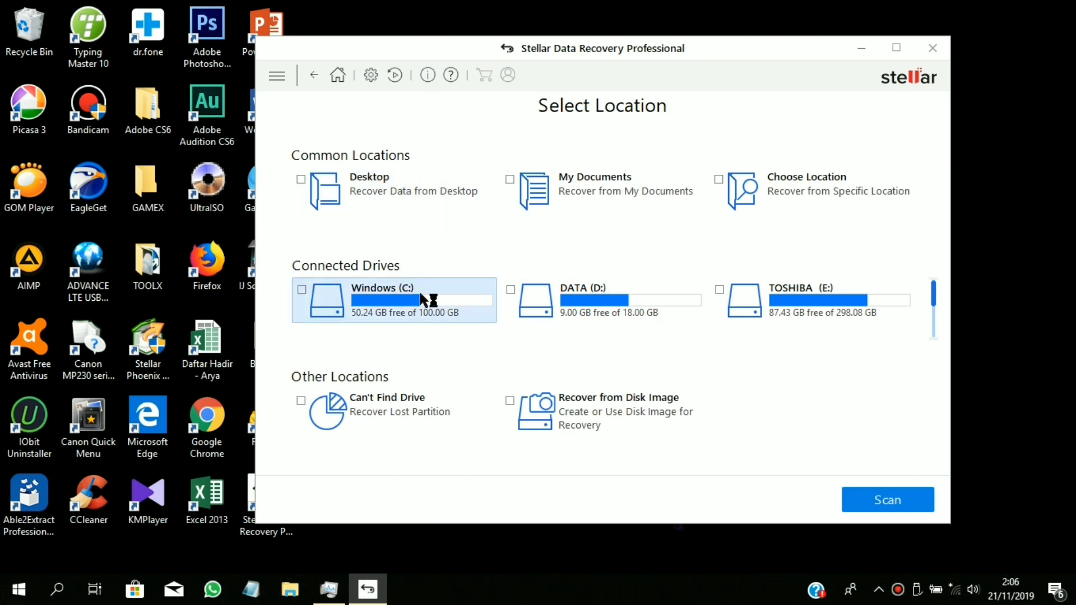
# Step: Run a scan of DATA (D:) with Deep Scan enabled and dismiss the scan completion message
pyautogui.click(594, 303)
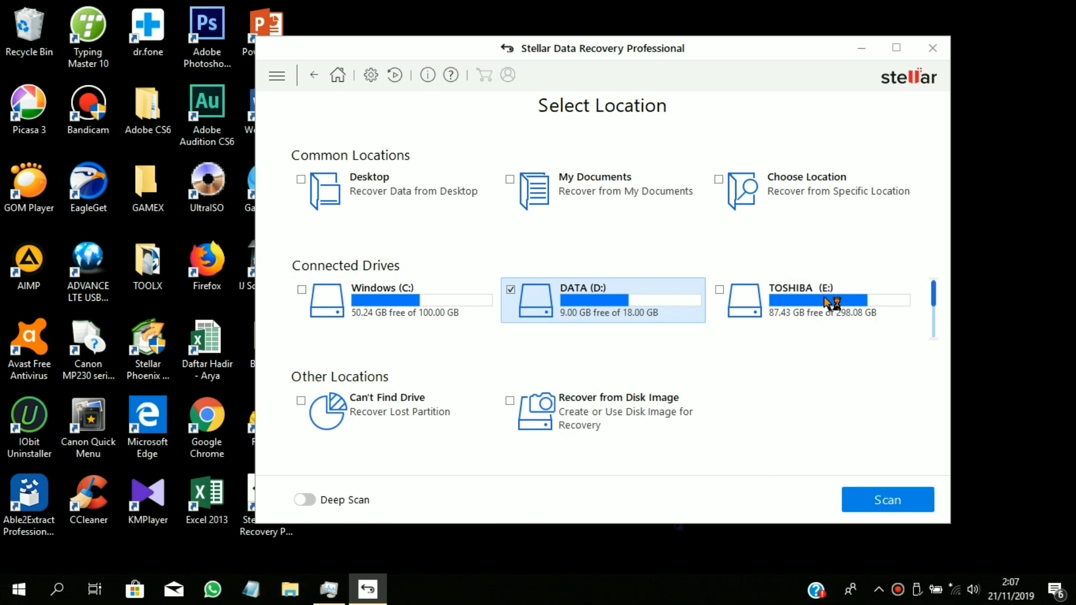
pyautogui.click(306, 500)
pyautogui.click(887, 504)
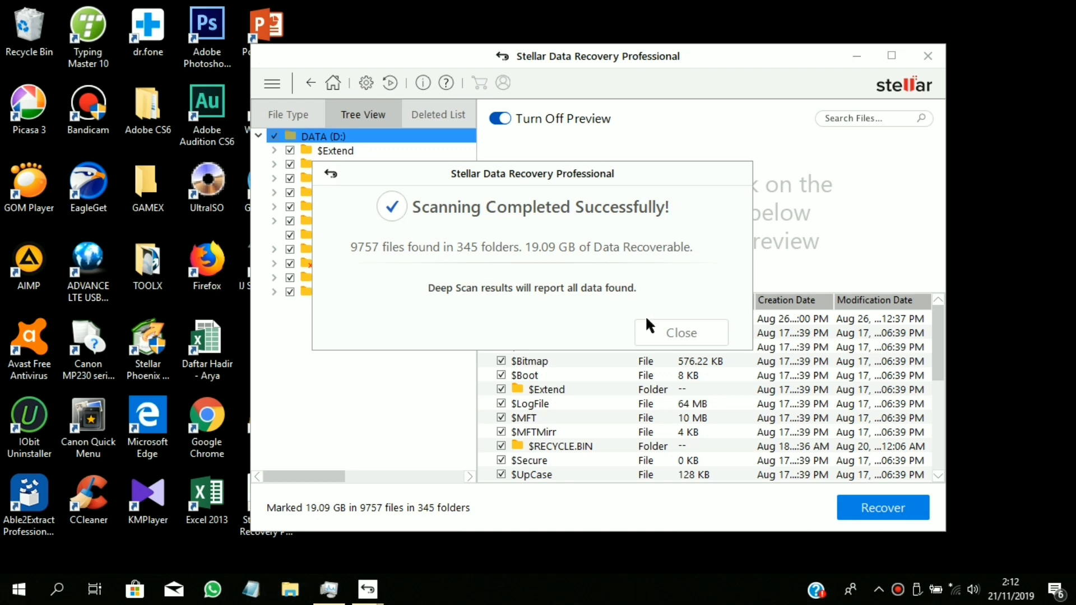
pyautogui.click(680, 331)
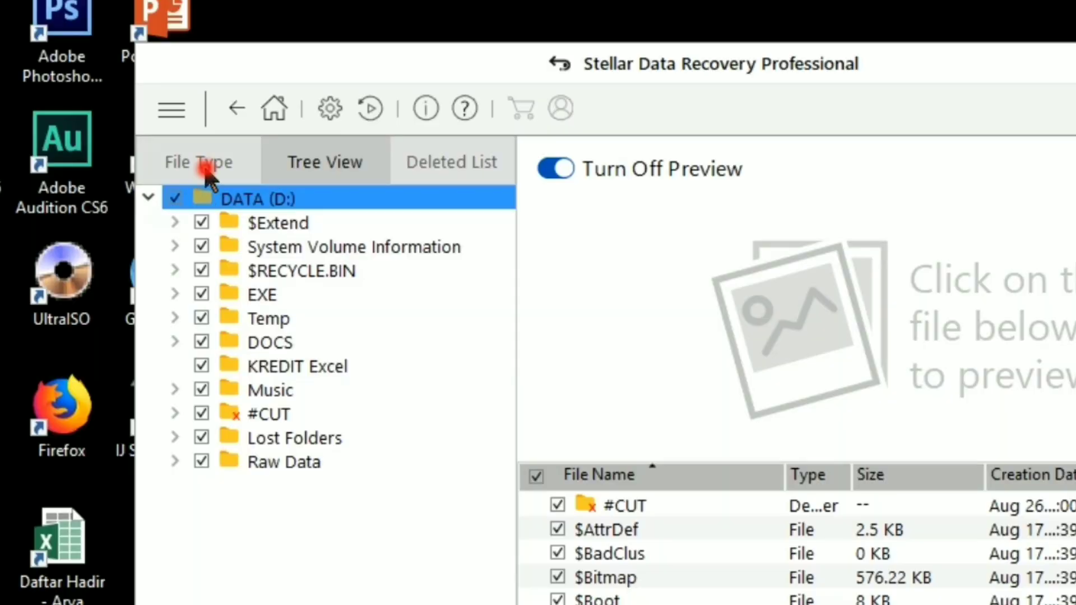
# Step: In the tree view, clear the selection of everything in DOCS and tick two Excel files and KASE BANGUN.docx
pyautogui.click(210, 177)
pyautogui.click(327, 175)
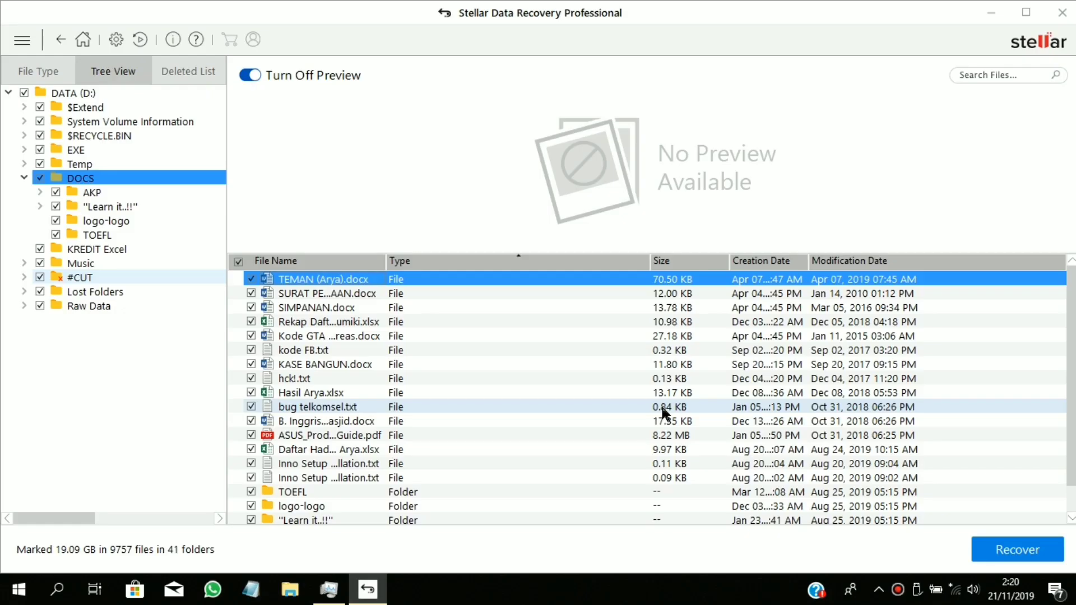
pyautogui.click(239, 268)
pyautogui.click(238, 262)
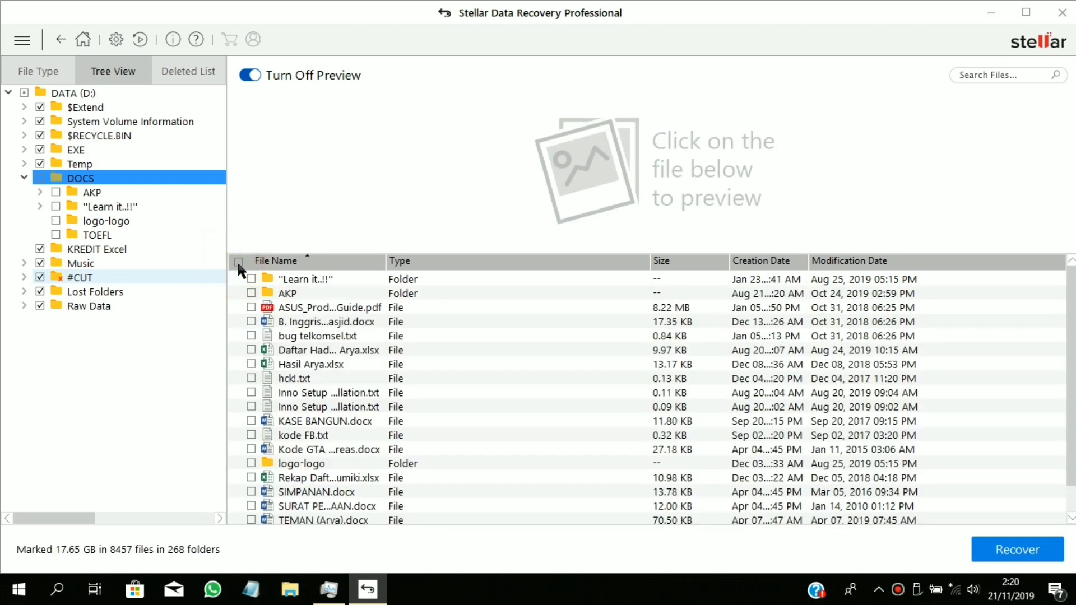
pyautogui.click(251, 350)
pyautogui.click(251, 420)
pyautogui.click(251, 364)
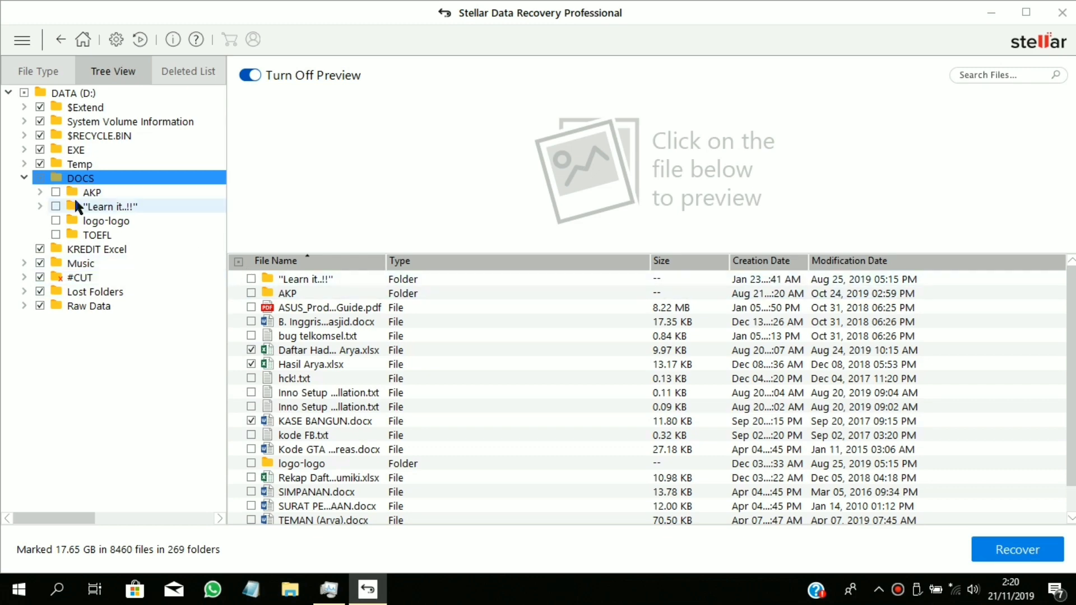
# Step: Clear all selections on DATA (D:) and tick the two IMG JPG images ending in A0022 and A0023 in the drive's root
pyautogui.click(238, 262)
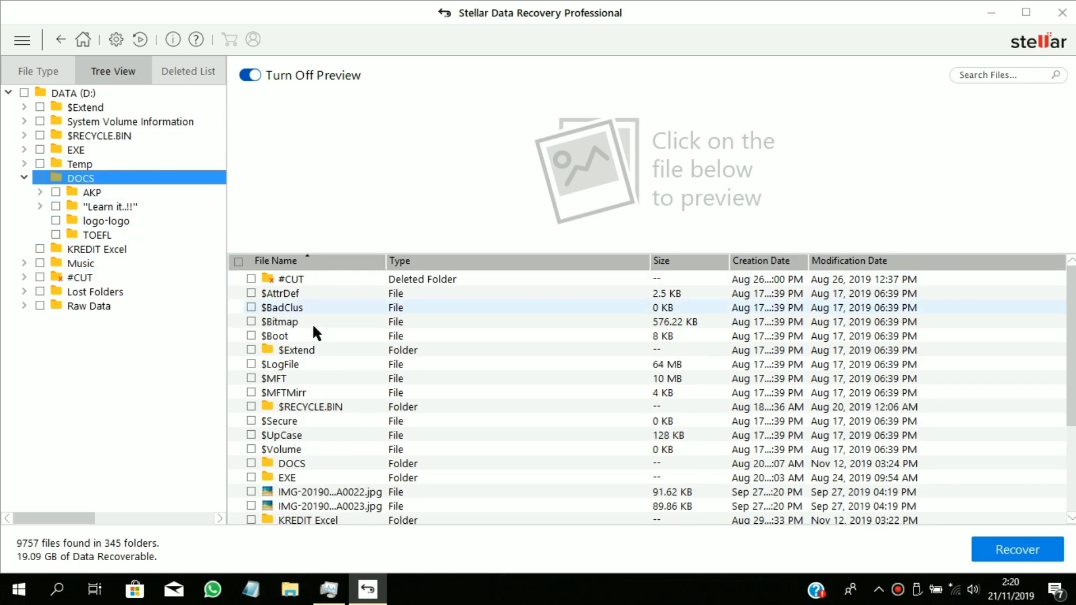
pyautogui.scroll(-2, 311, 322)
pyautogui.click(251, 407)
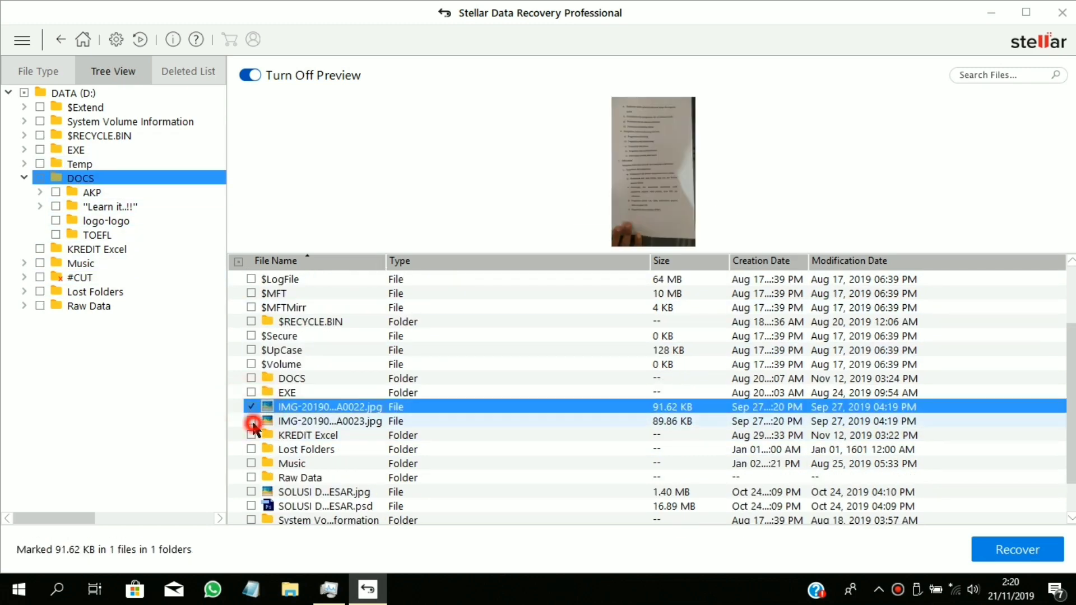
pyautogui.click(251, 421)
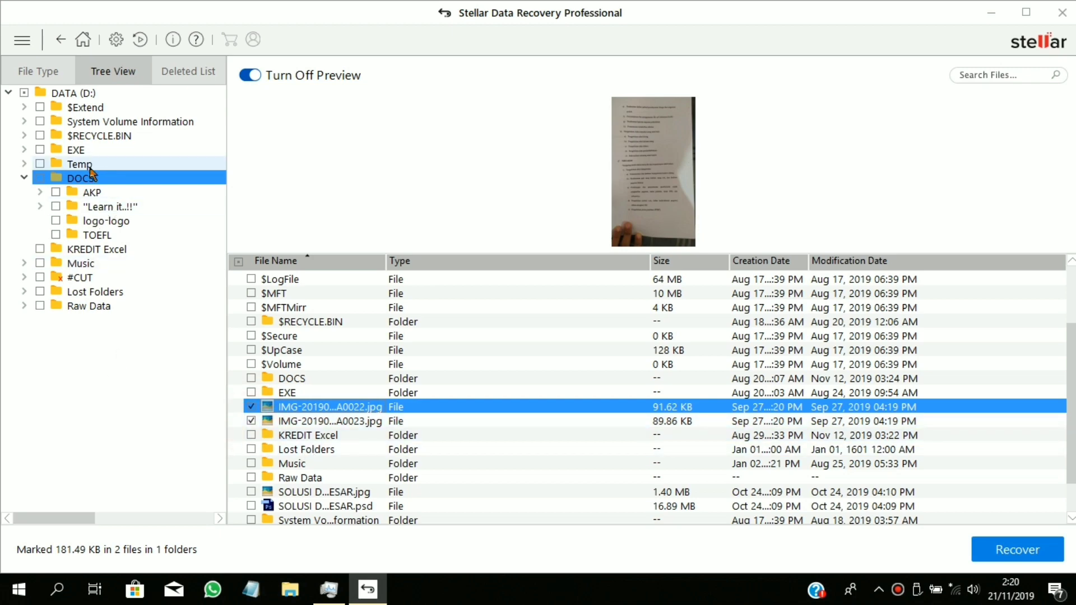
# Step: Open the Bismaba folder under DOCS > AKP and tick Cover.docx and the KATA PEN...TAR.docx file
pyautogui.click(90, 192)
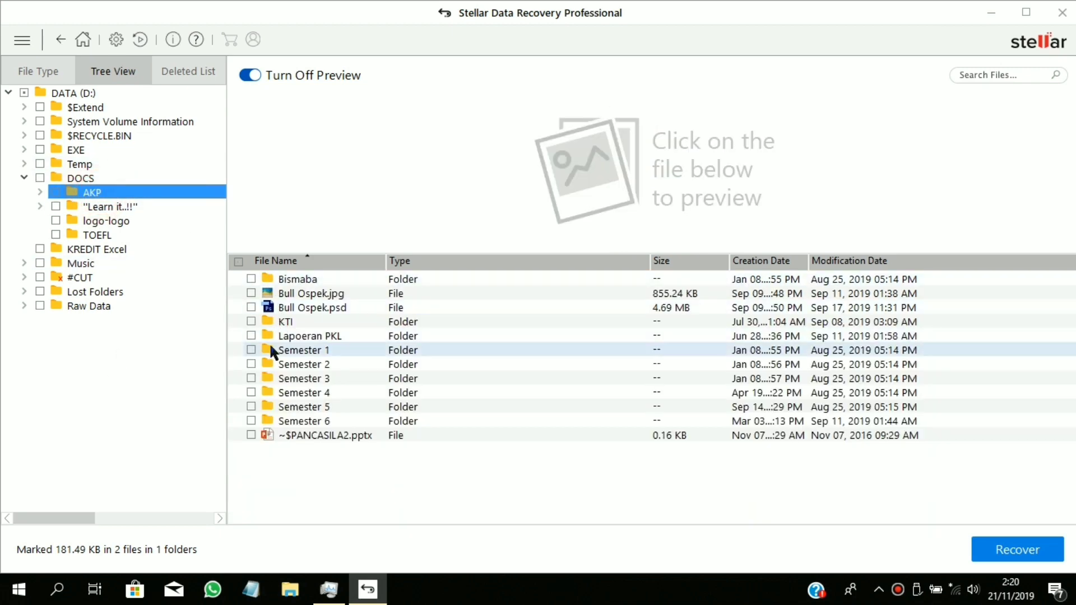
pyautogui.doubleClick(283, 279)
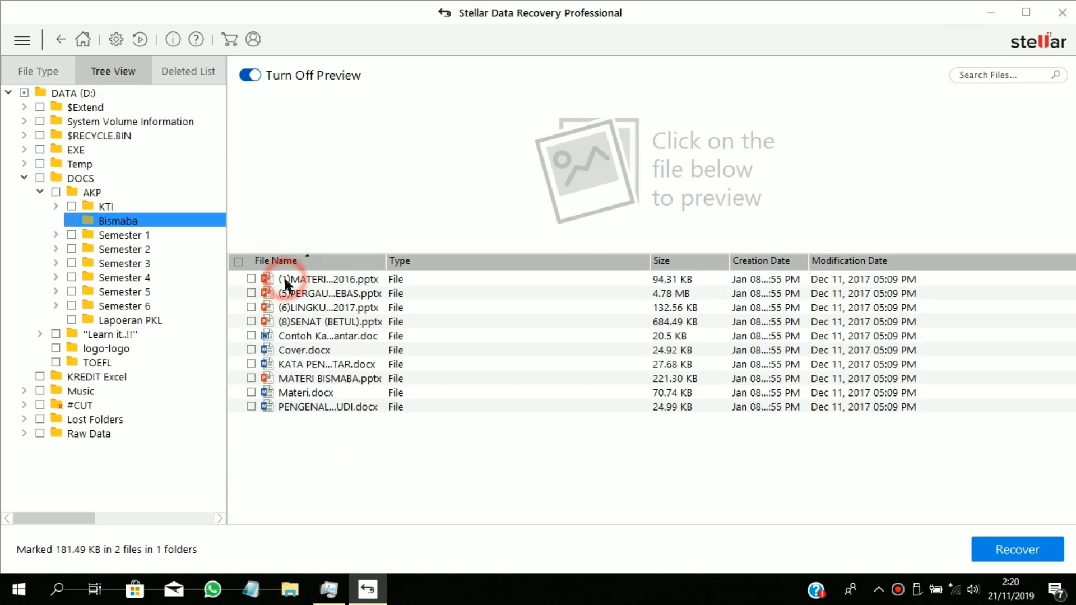
pyautogui.click(251, 365)
pyautogui.click(251, 350)
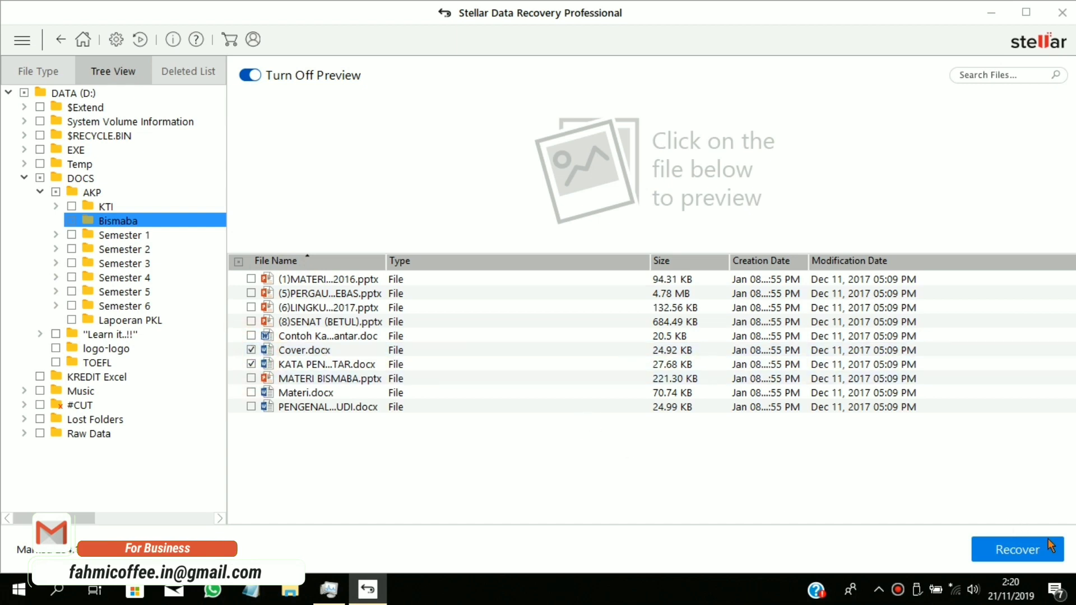
# Step: Start recovering the ticked files and create a folder named TES on DATA (D:) while browsing for the destination
pyautogui.click(1033, 558)
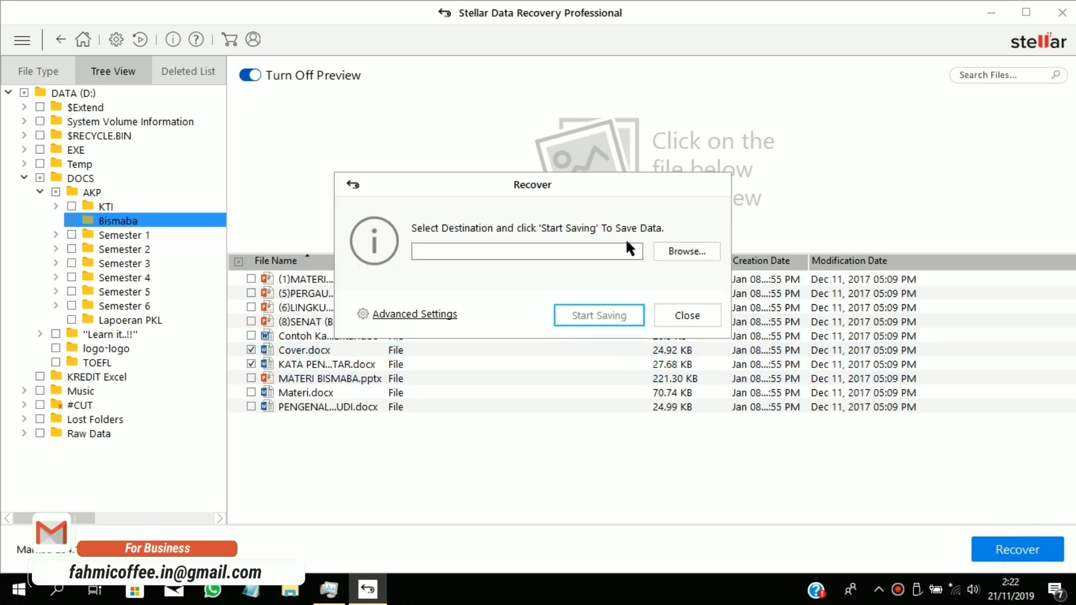
pyautogui.click(670, 252)
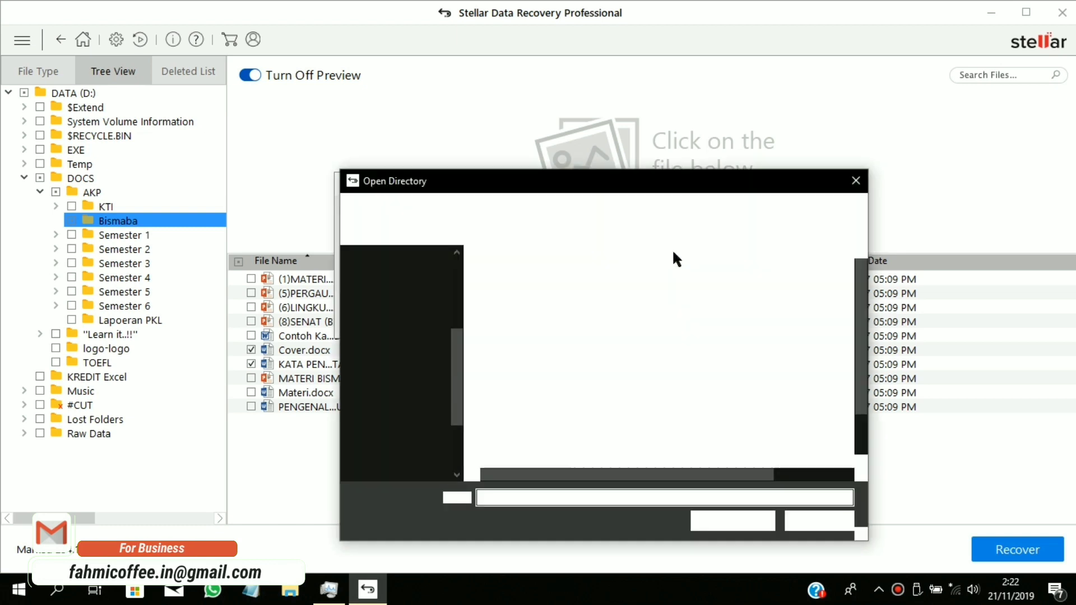
pyautogui.scroll(-2, 414, 392)
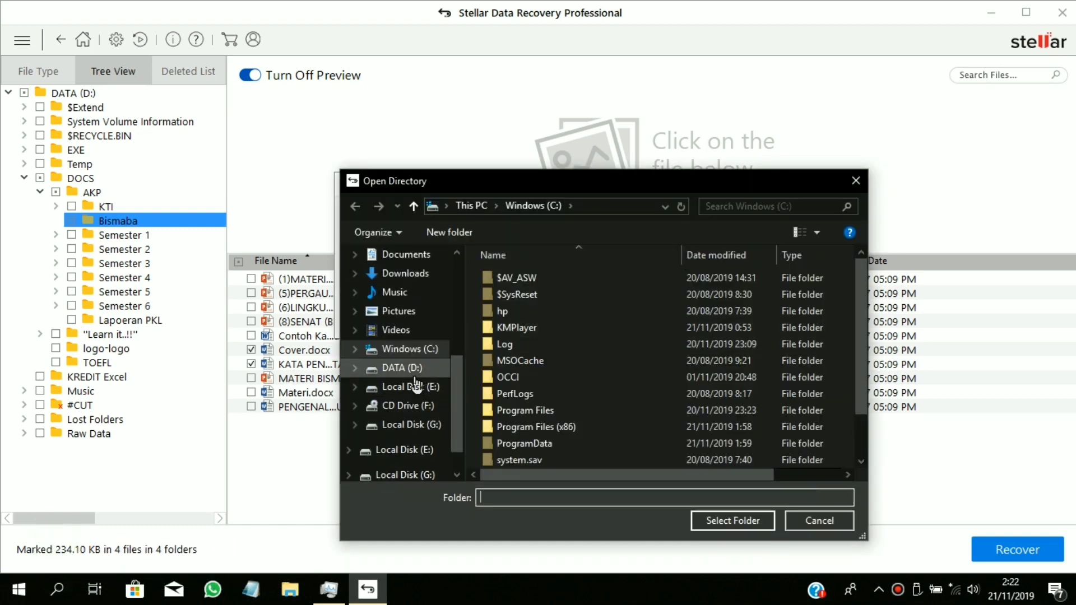
pyautogui.click(415, 368)
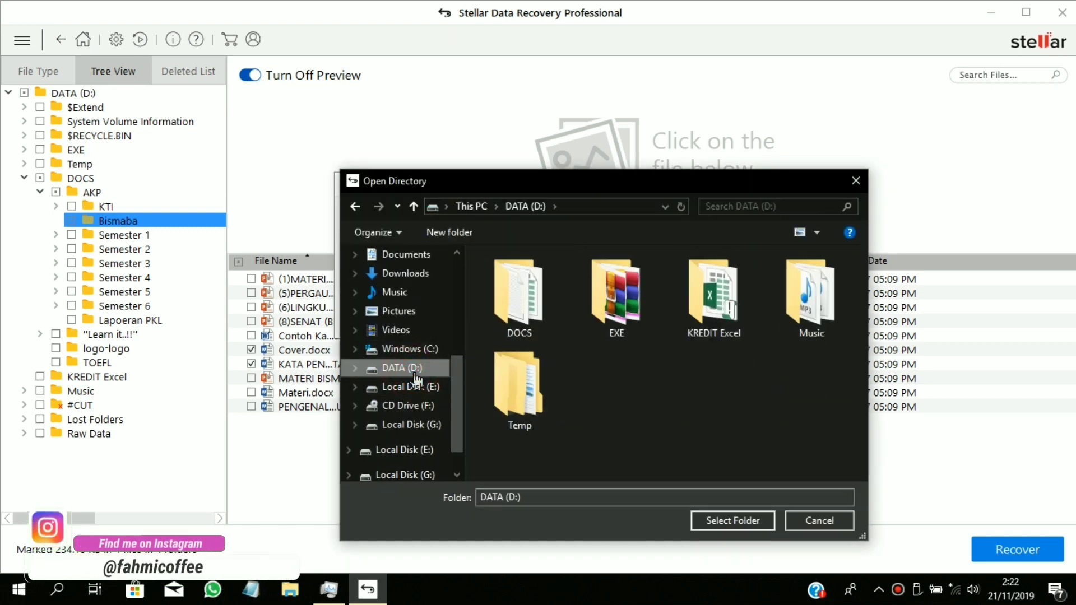
pyautogui.click(449, 233)
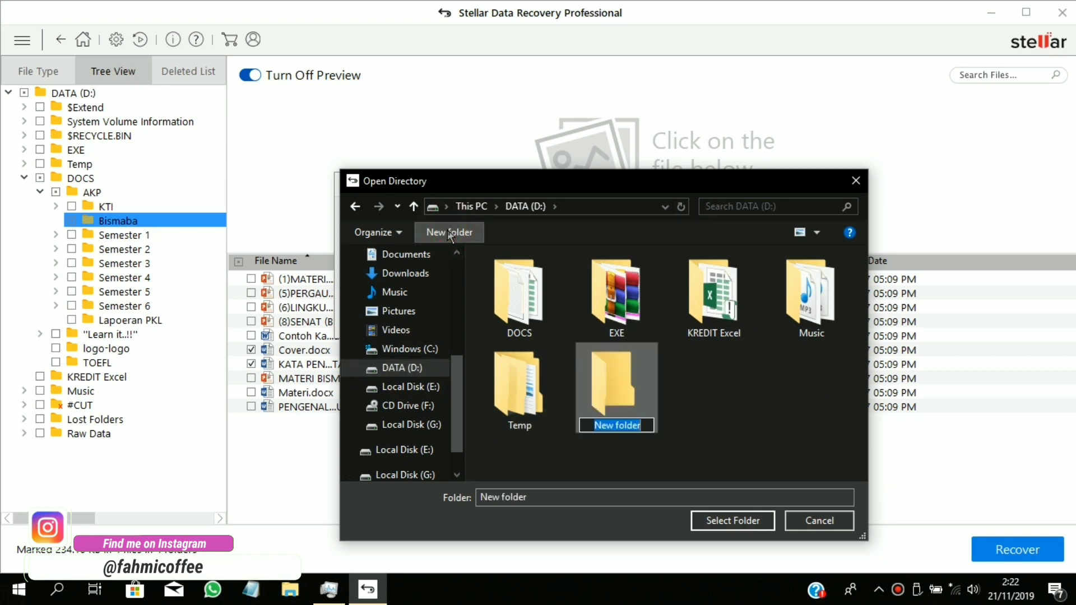
pyautogui.write('TESA')
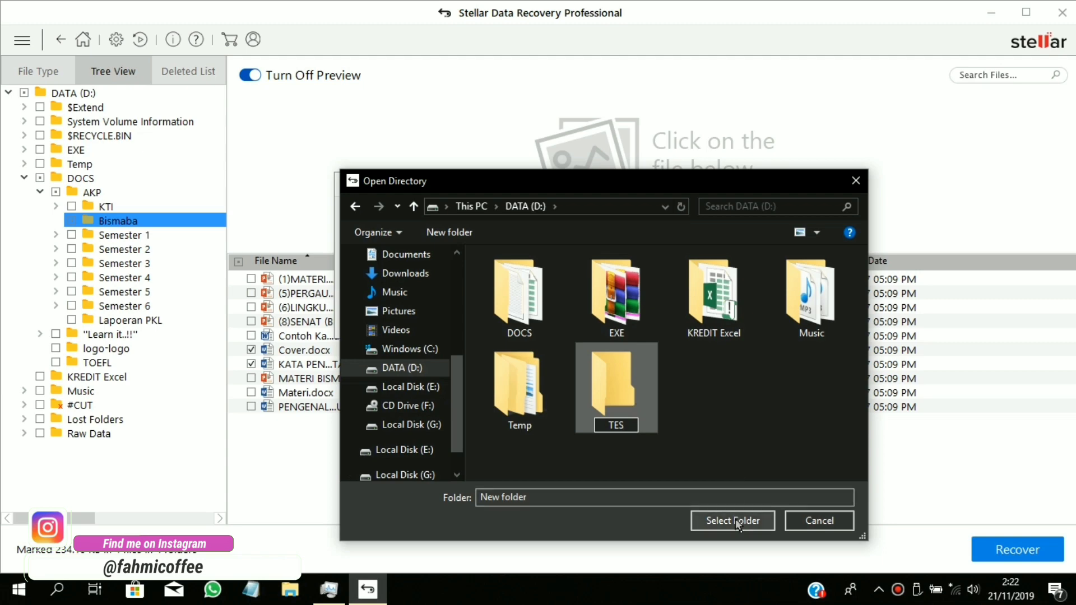
pyautogui.click(613, 378)
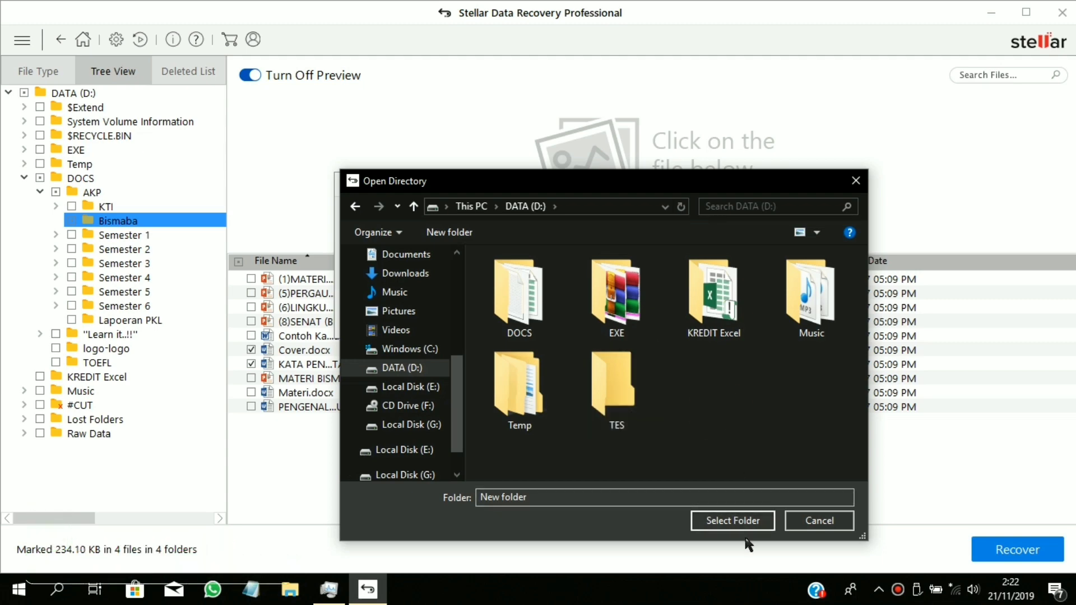
# Step: Choose D:\TES as the destination and try to save the marked files there
pyautogui.click(761, 520)
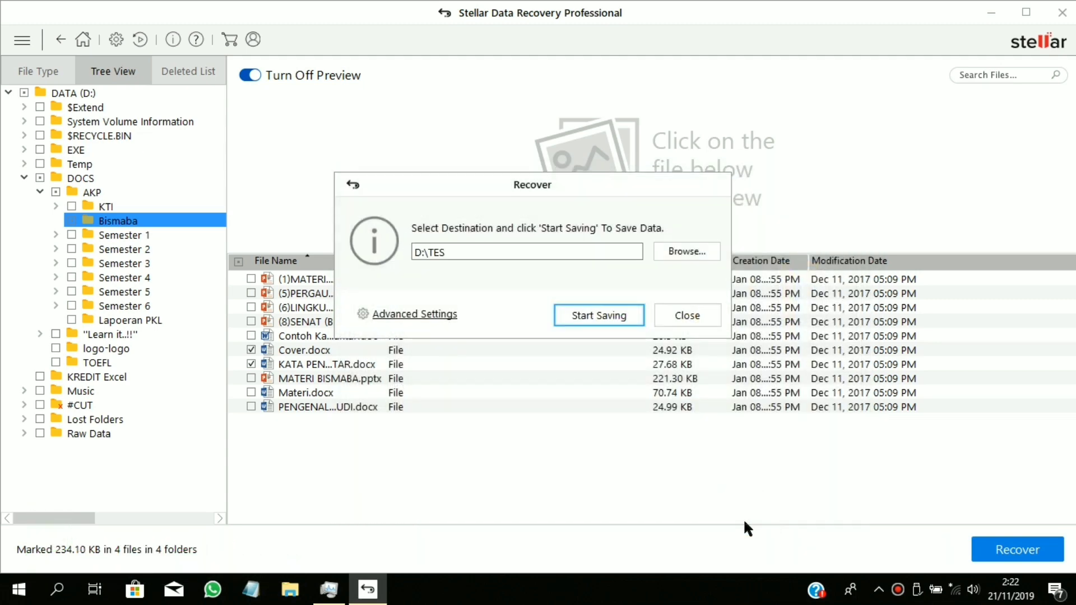
pyautogui.click(593, 317)
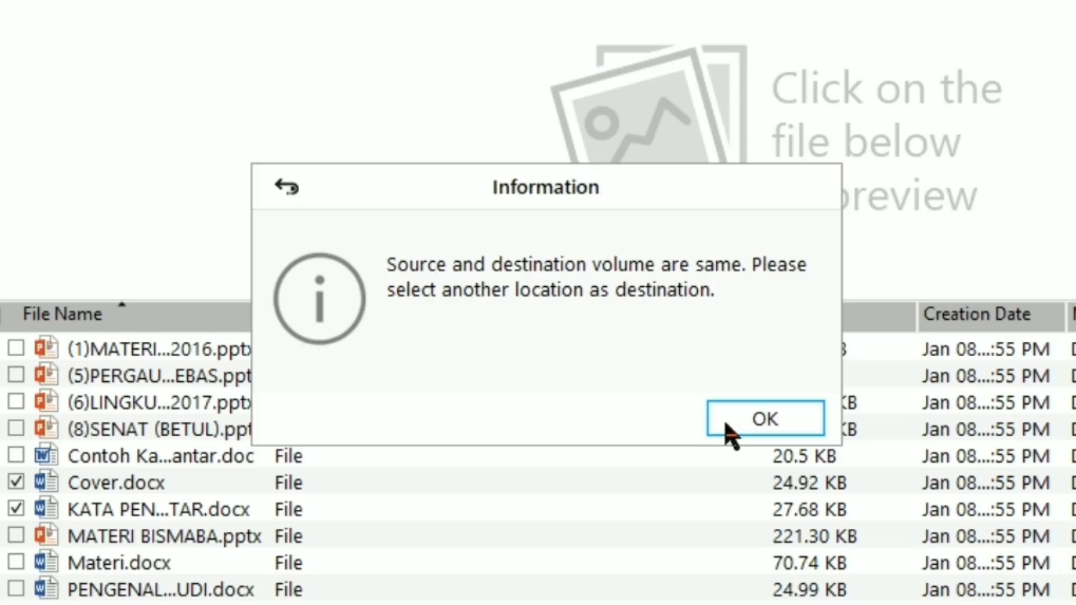
pyautogui.click(728, 427)
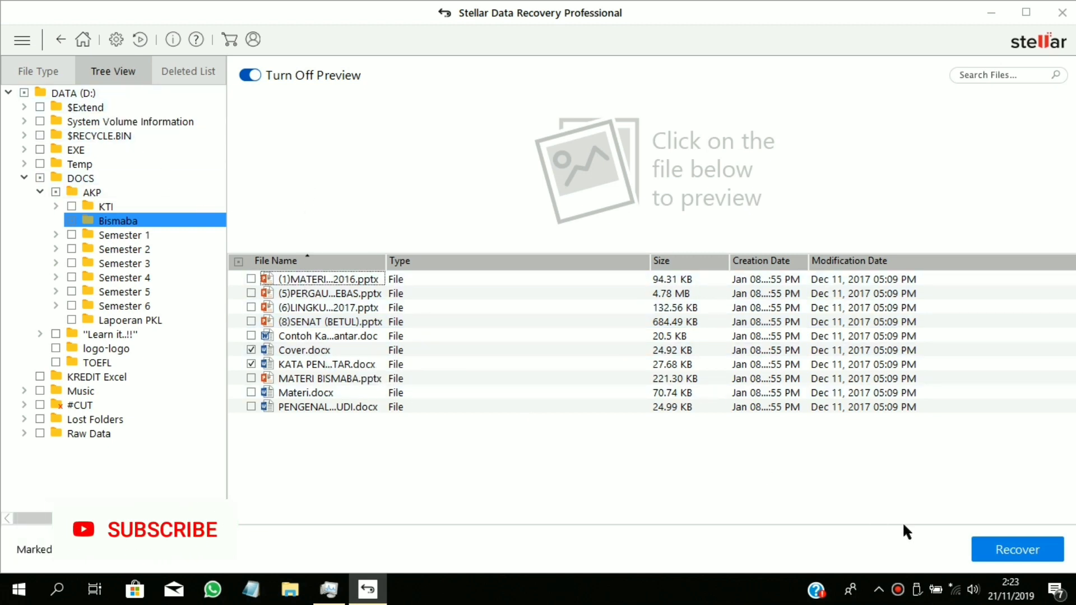
# Step: Restart recovery of the marked files, create a folder named TES on Local Disk (E:), and save the files into it
pyautogui.click(1005, 550)
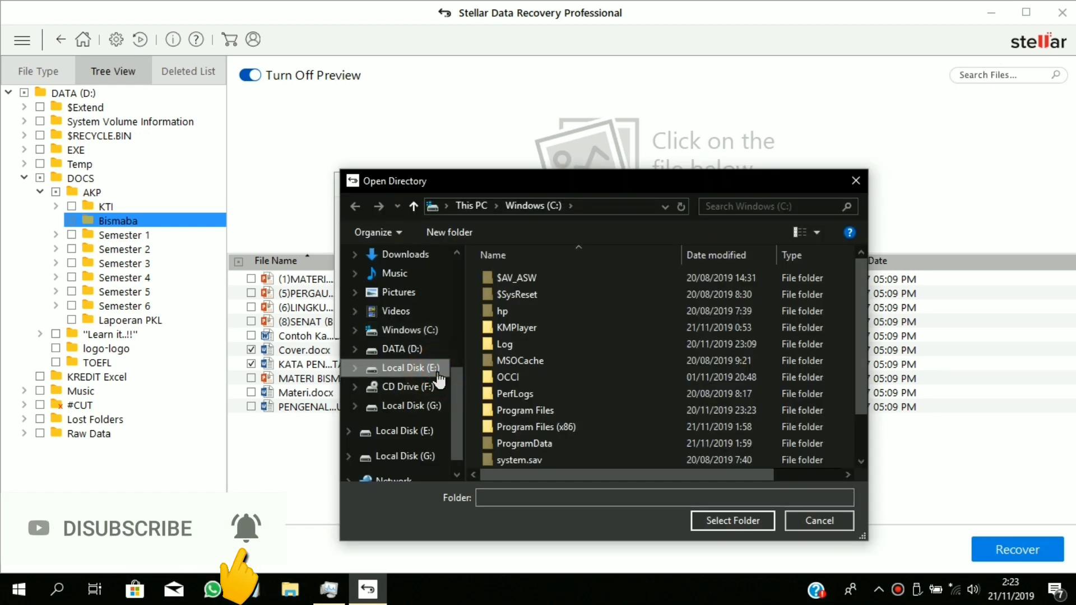
pyautogui.click(437, 373)
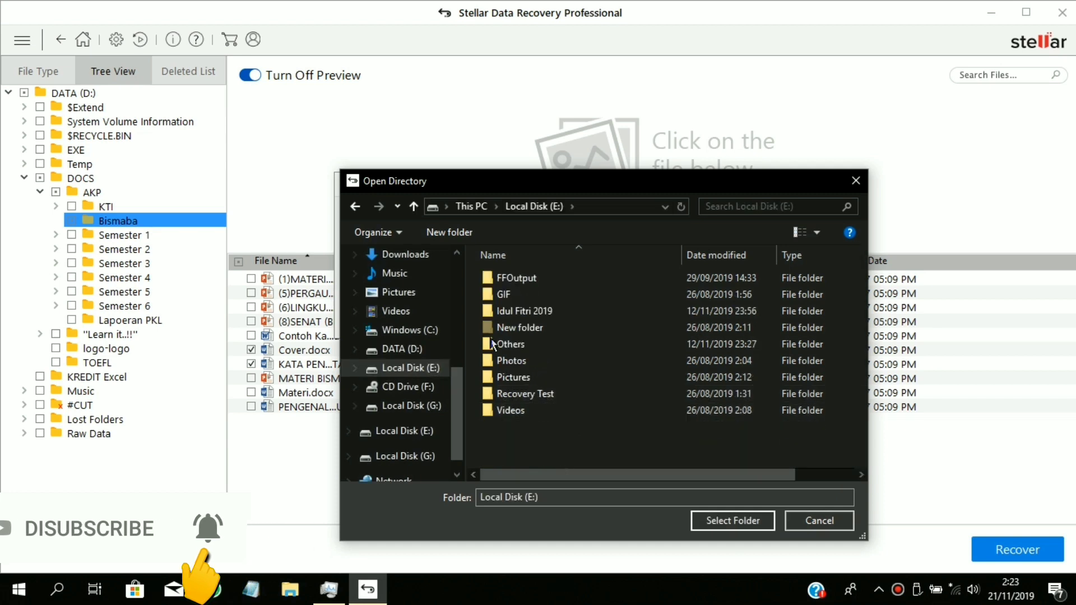
pyautogui.click(466, 238)
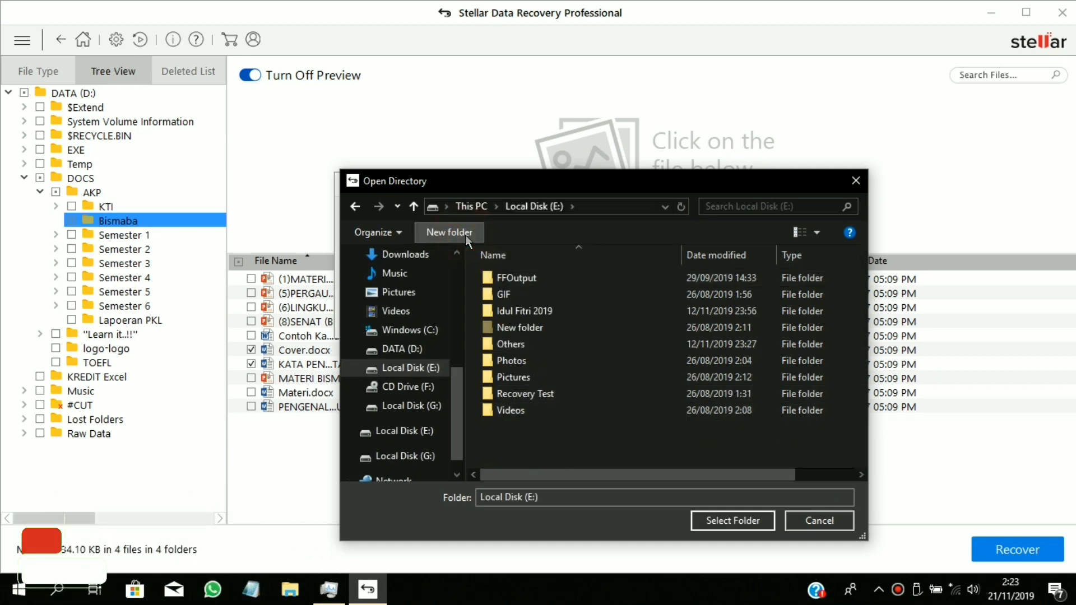
pyautogui.click(449, 232)
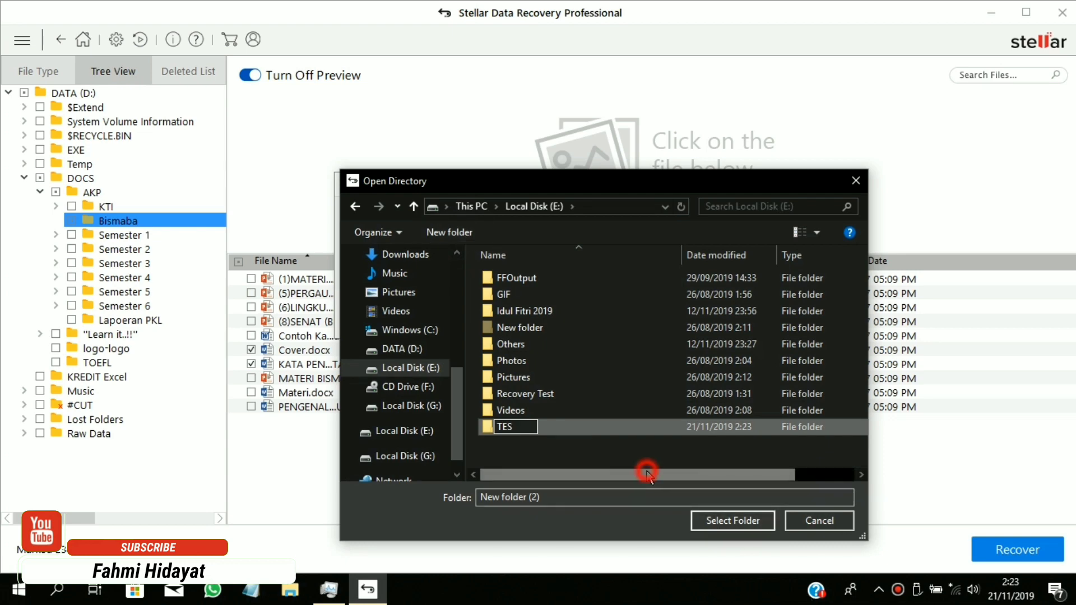
pyautogui.click(698, 432)
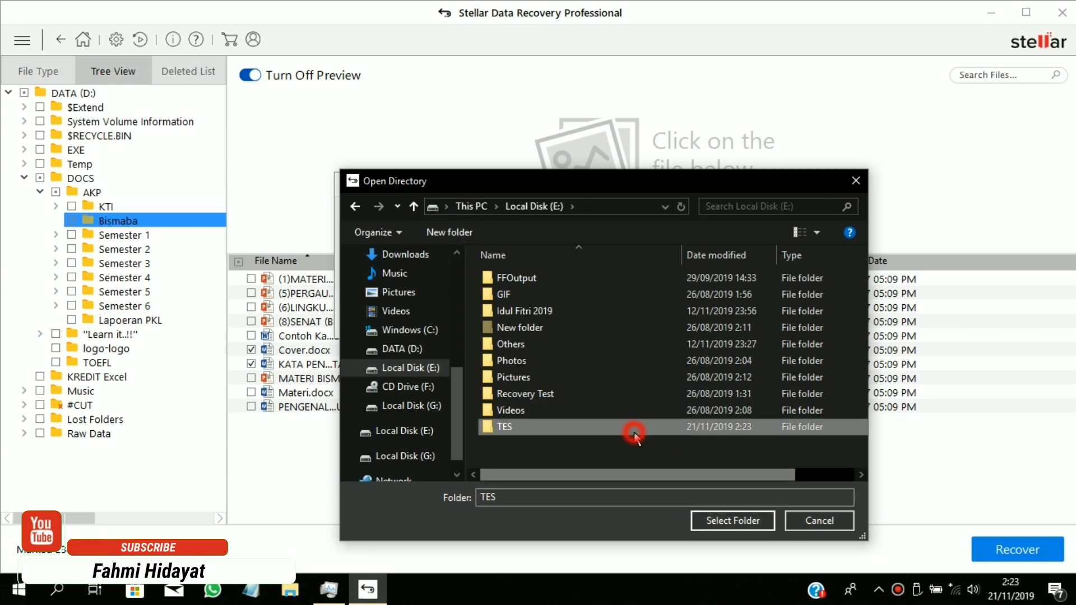
pyautogui.click(754, 524)
pyautogui.click(625, 321)
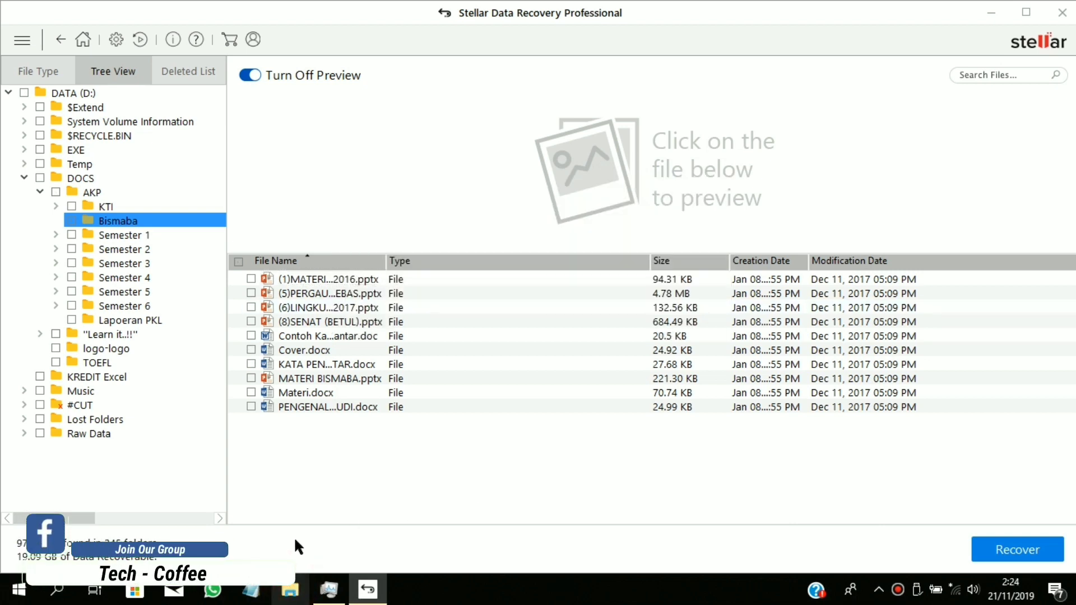
# Step: In File Explorer, open the #Root folder inside TES on Local Disk (E:) and display its contents as extra large icons
pyautogui.press('super+e')
pyautogui.click(224, 360)
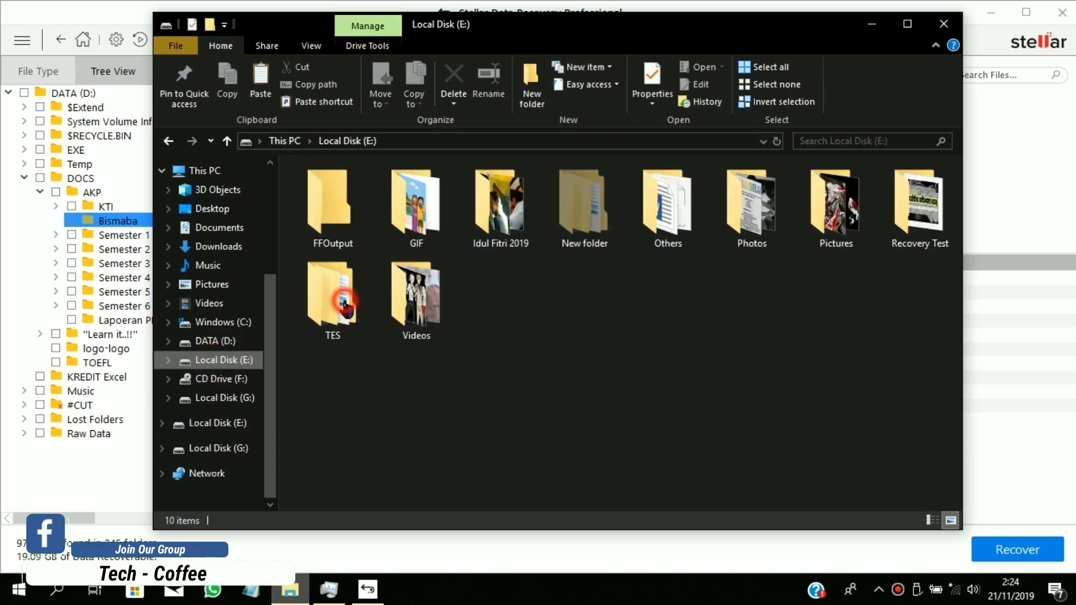
pyautogui.doubleClick(331, 297)
pyautogui.click(344, 187)
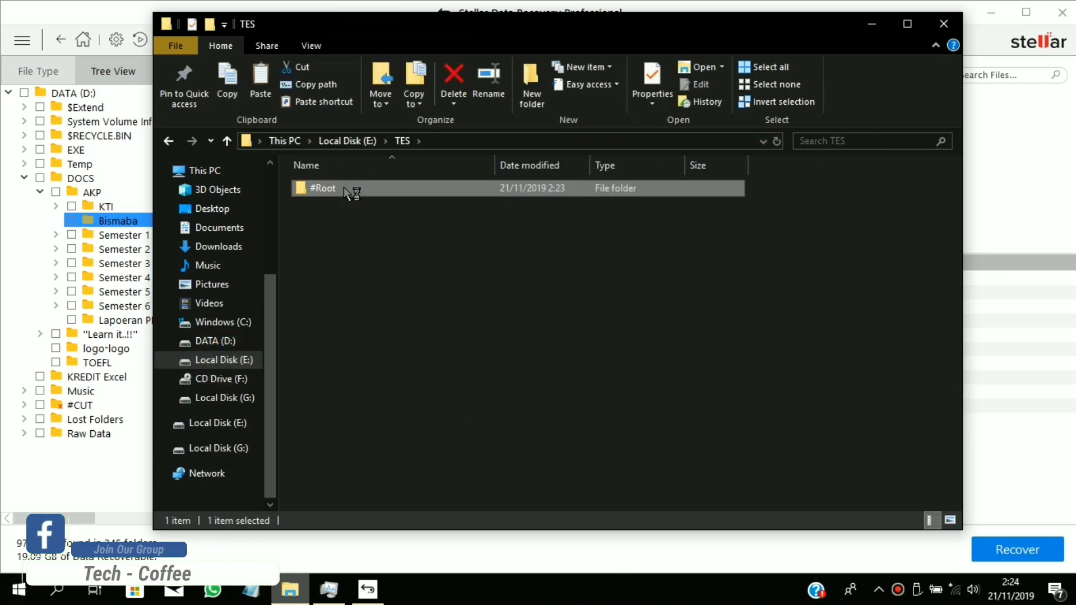
pyautogui.doubleClick(344, 186)
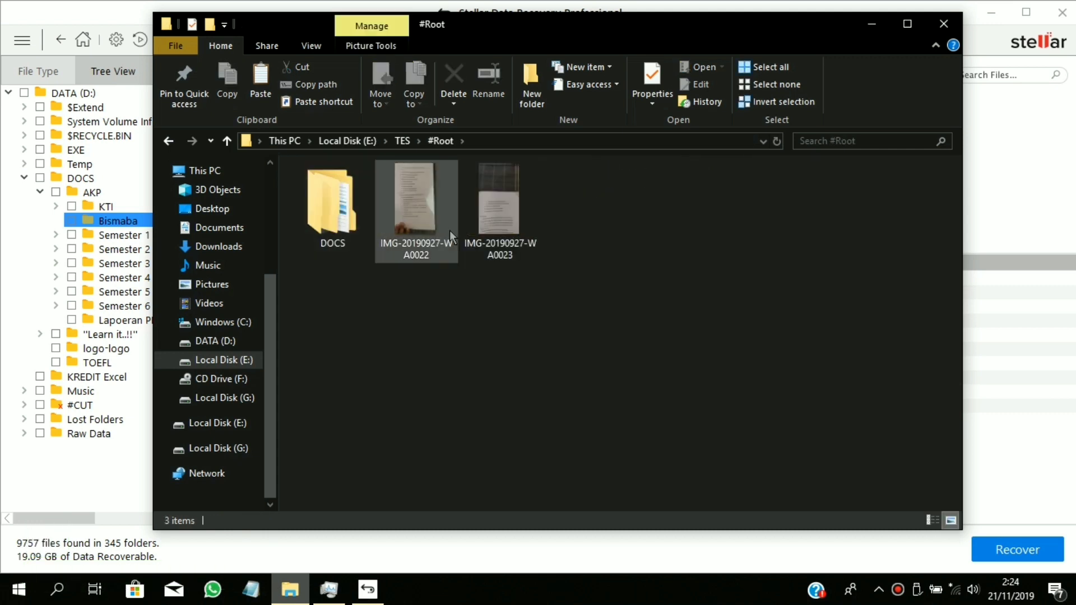
pyautogui.click(311, 47)
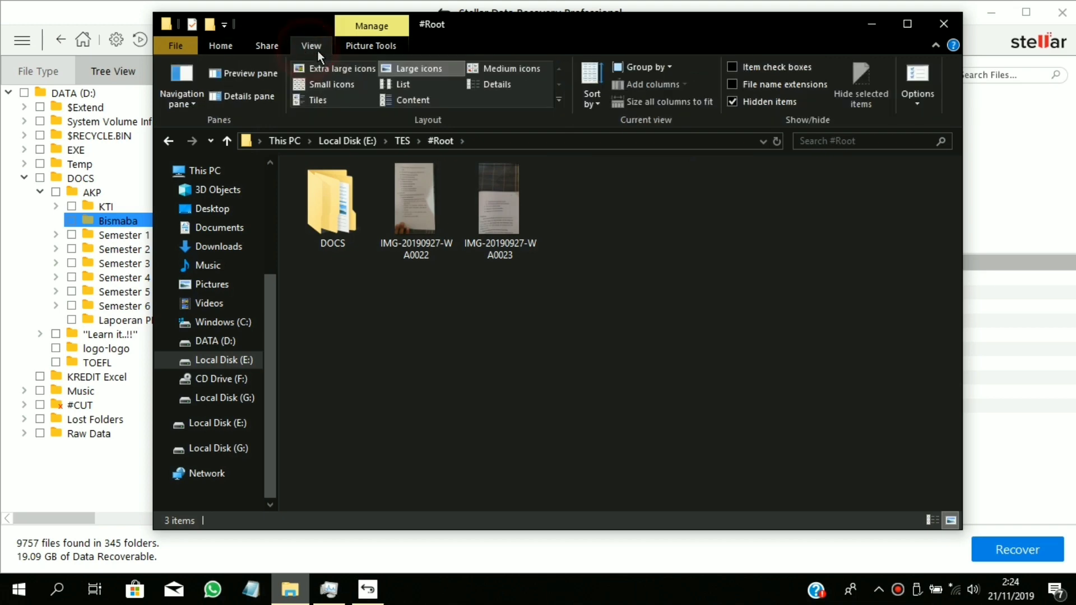
pyautogui.click(343, 68)
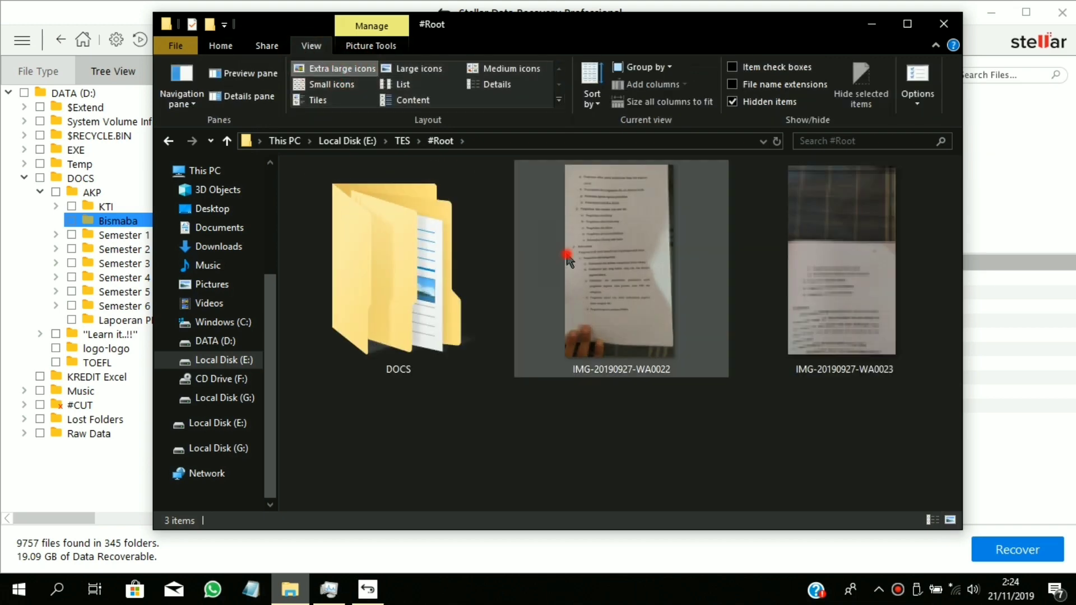
# Step: Switch back to Stellar Data Recovery Professional, list the scan results by file type, and start closing the program
pyautogui.hotkey('alt', 'Tab')
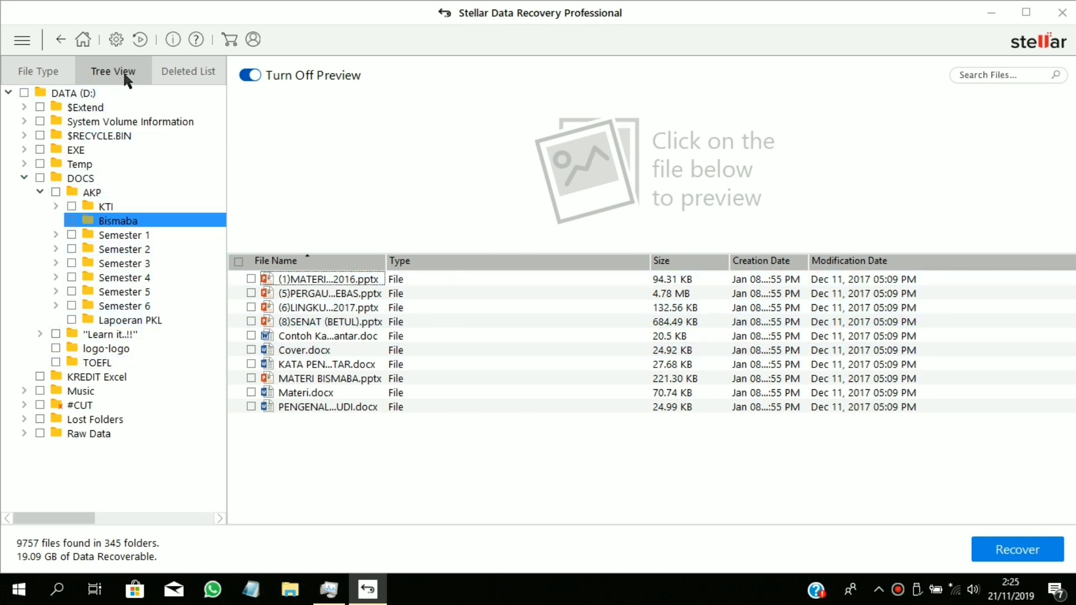
pyautogui.click(43, 73)
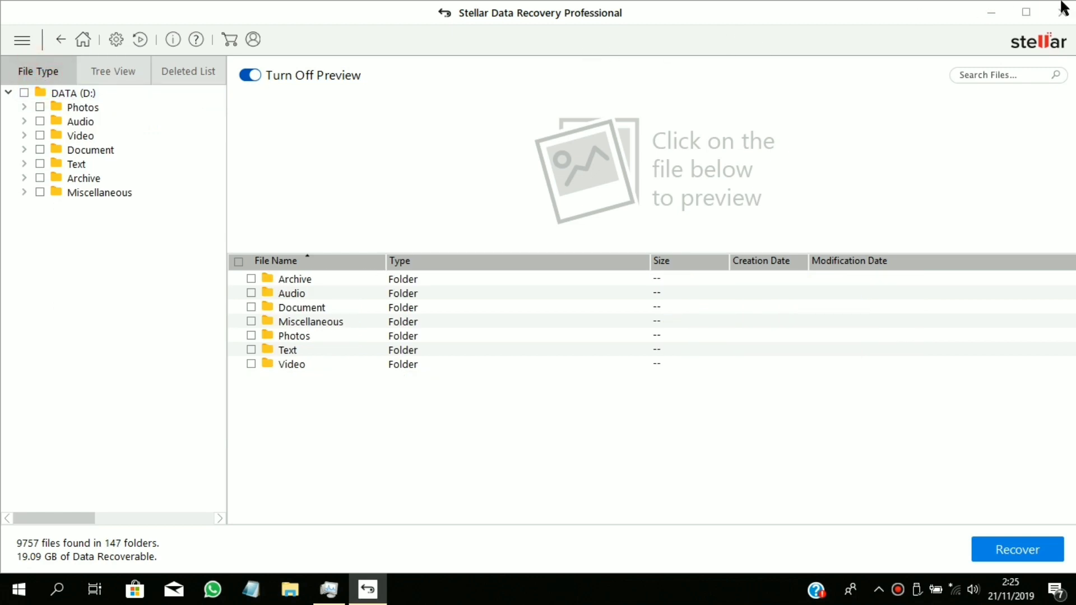
pyautogui.click(1059, 21)
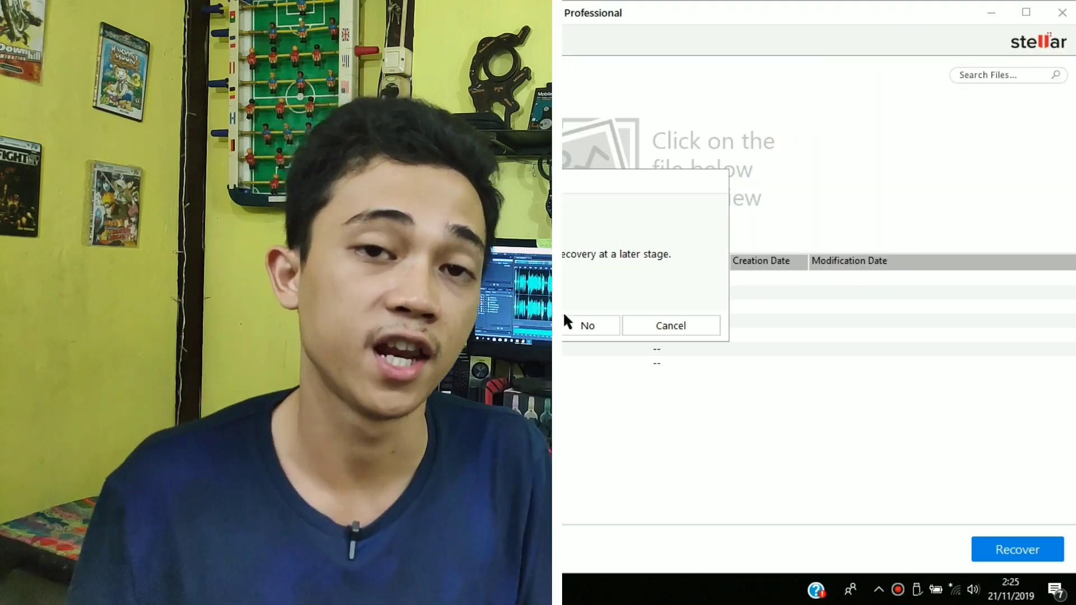